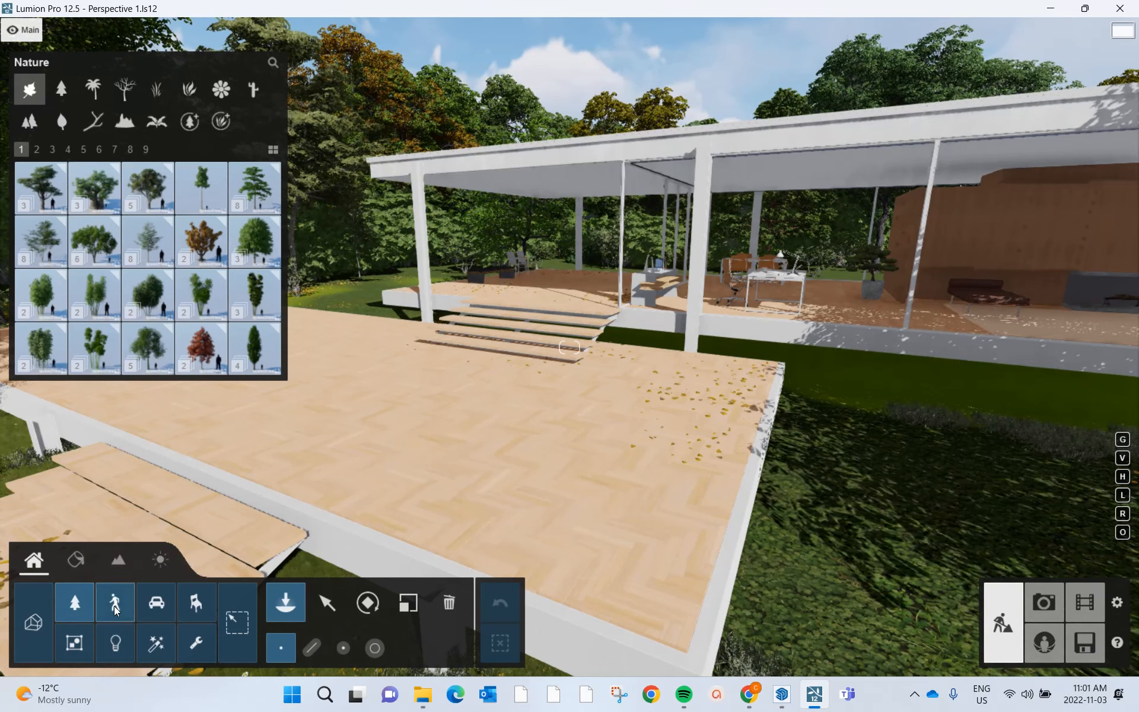
# Examine the nature library's plant categories, including broadleaf, conifers, palms, leafless trees, flowers and leaves
pyautogui.click(115, 601)
pyautogui.click(67, 606)
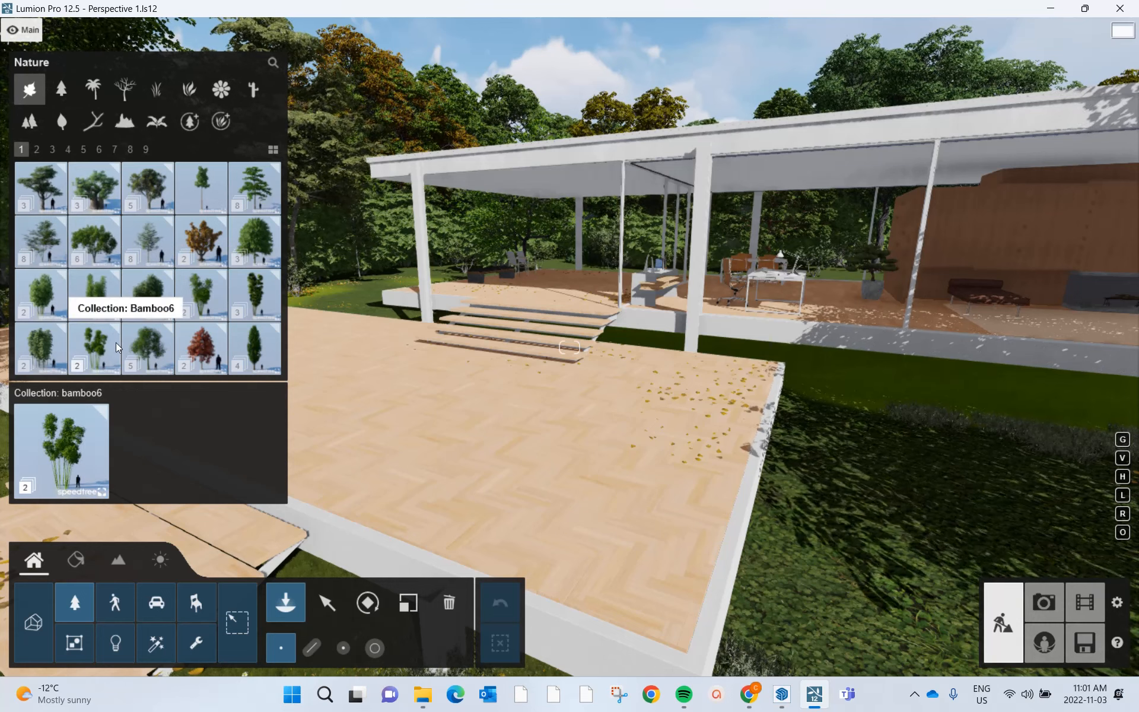
pyautogui.click(39, 152)
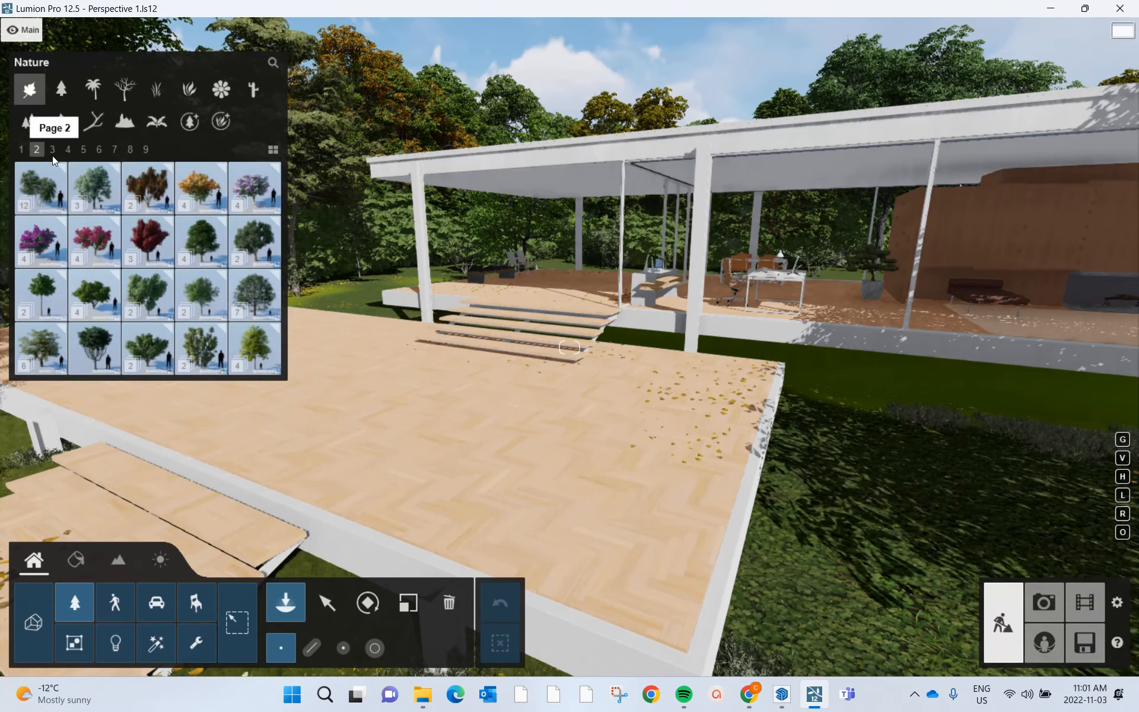
pyautogui.click(69, 152)
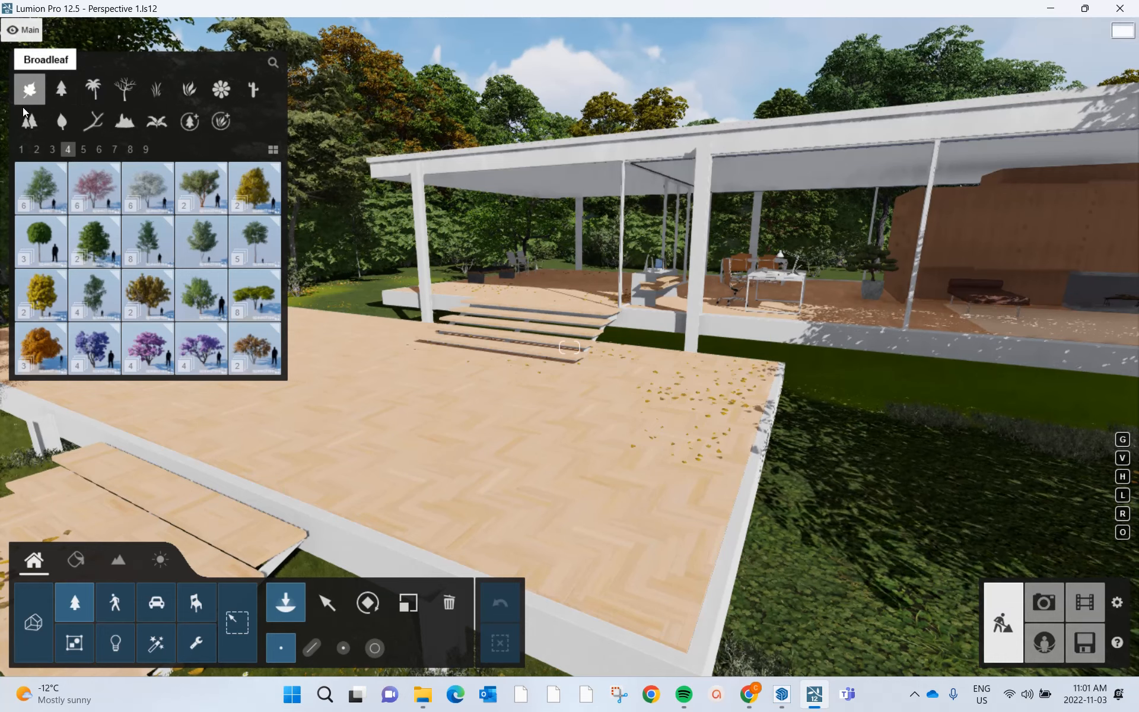
pyautogui.click(62, 93)
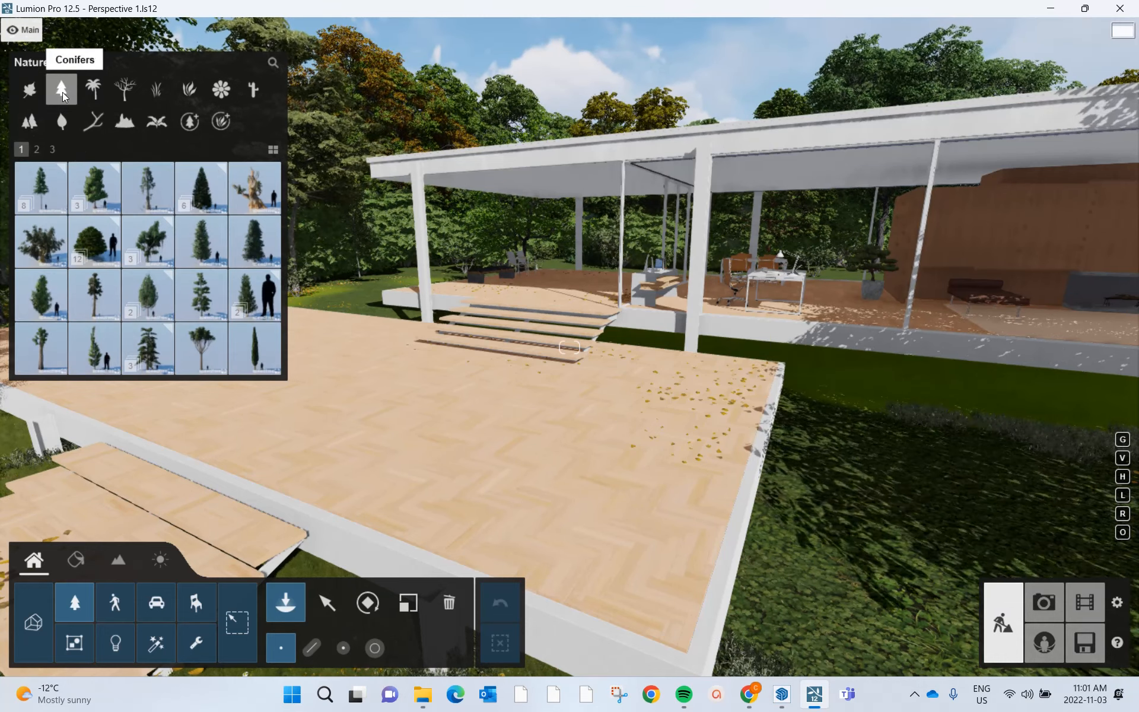
pyautogui.click(90, 90)
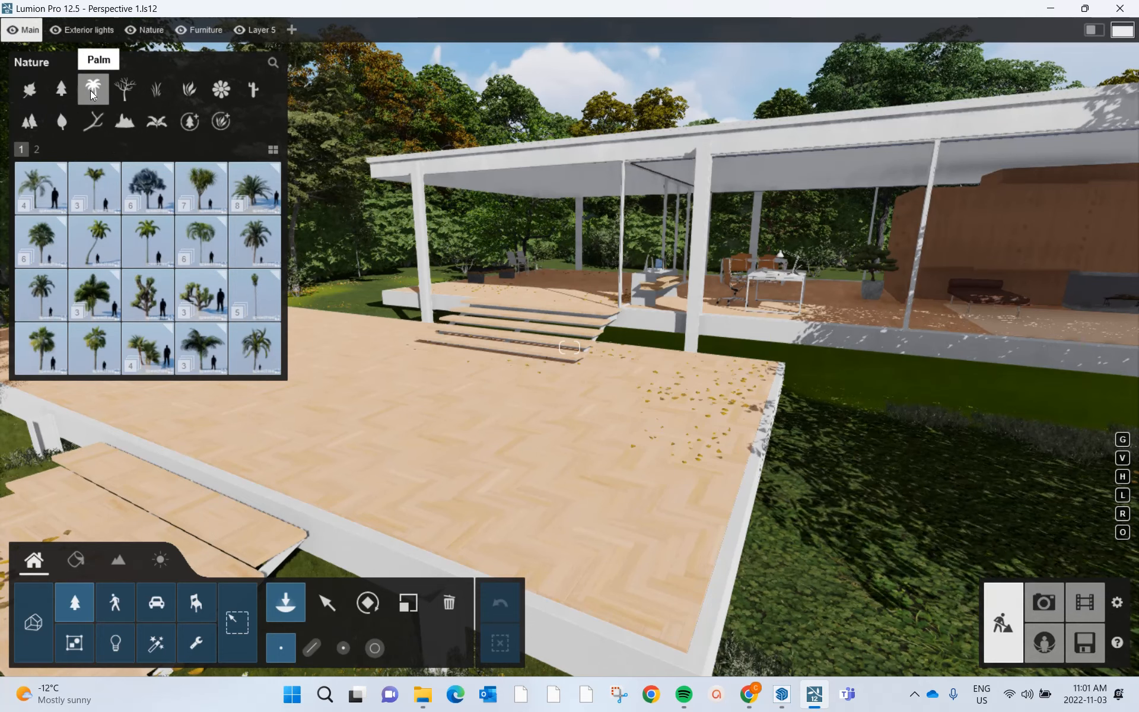
pyautogui.click(125, 100)
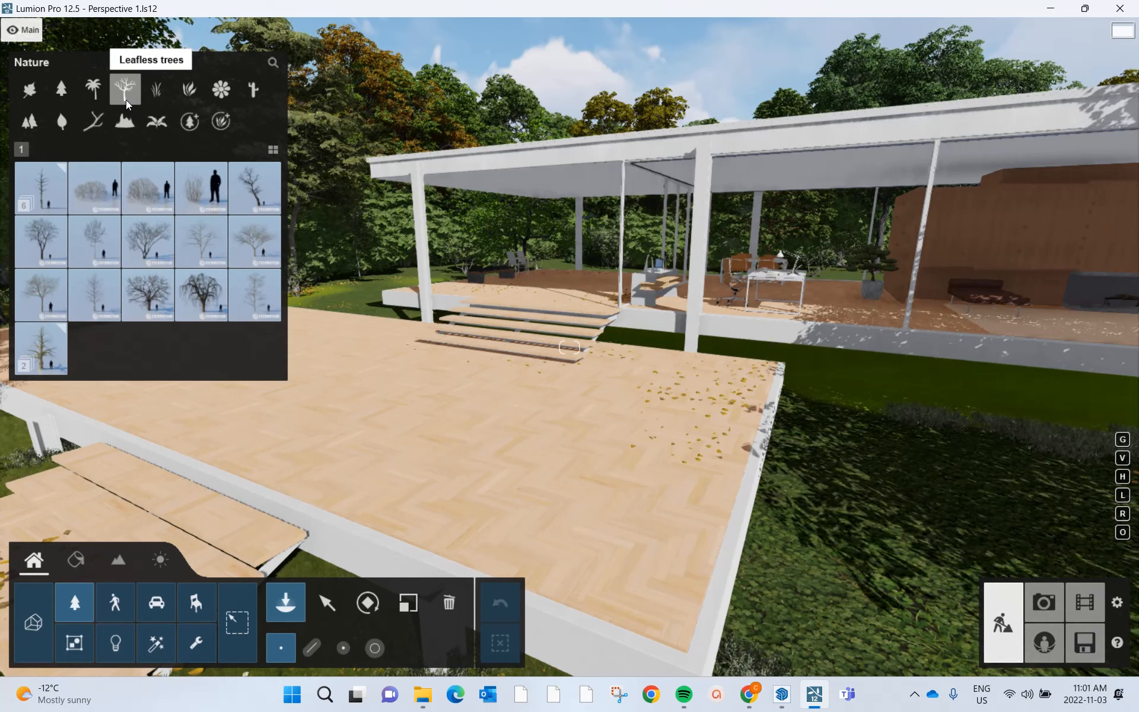
pyautogui.click(229, 91)
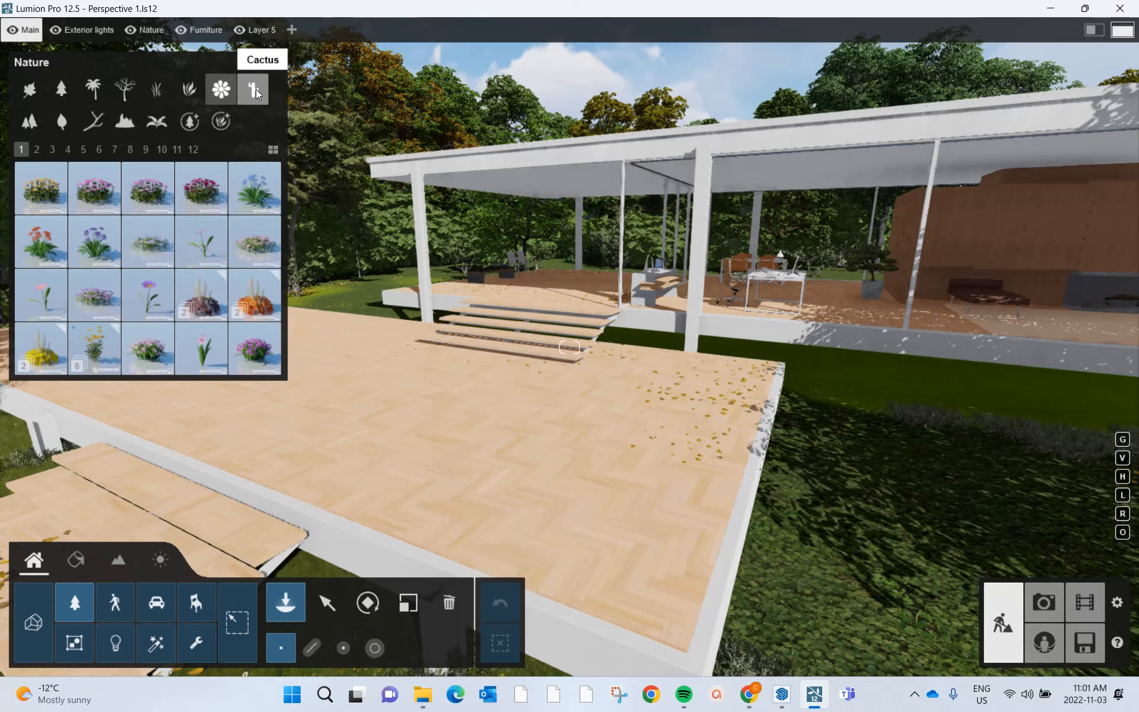
pyautogui.click(33, 123)
pyautogui.click(63, 125)
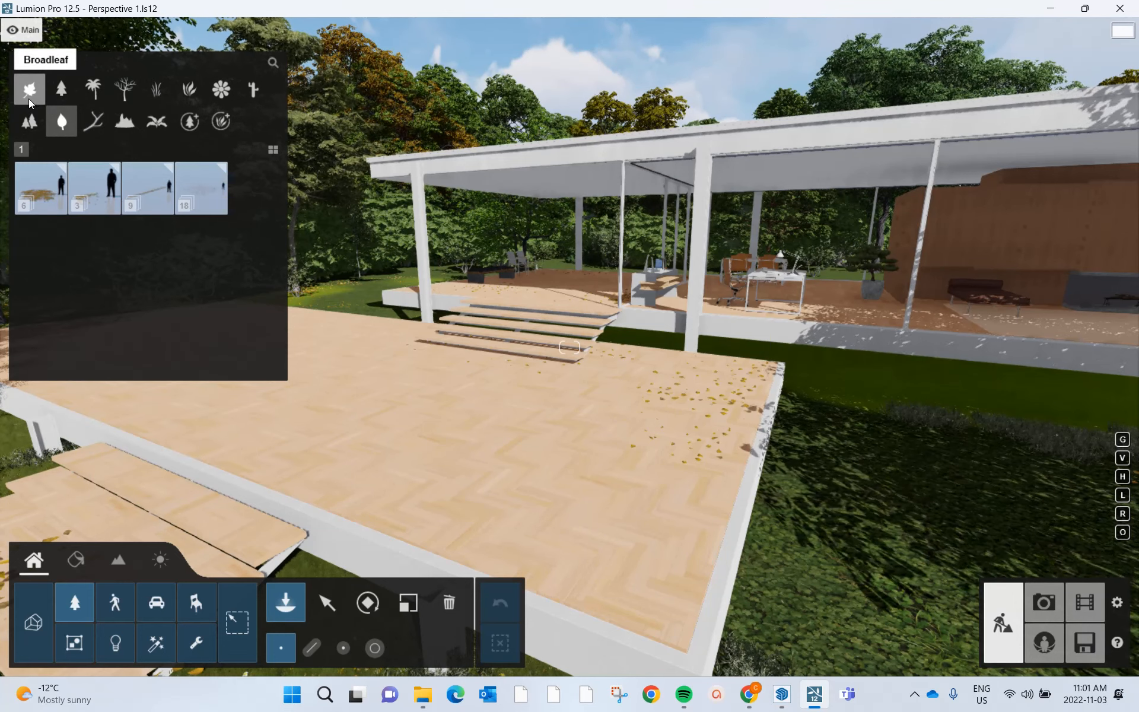
# Choose the HollywoodJuniper RT from the conifers as the tree for placement
pyautogui.click(62, 90)
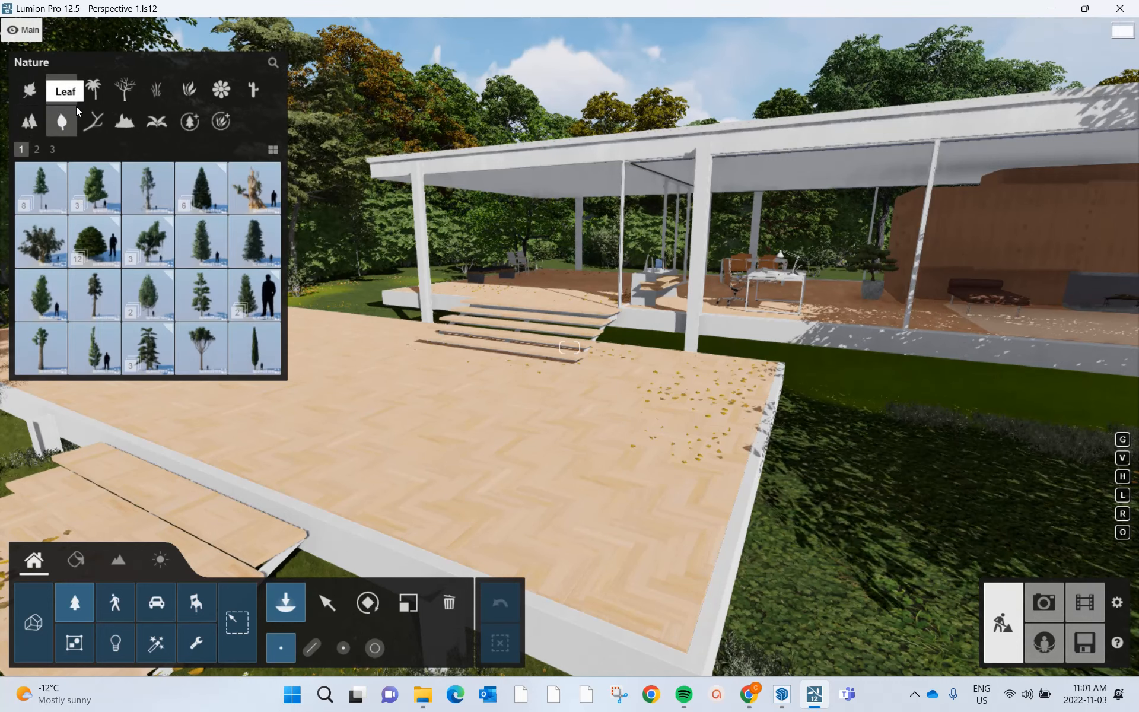
pyautogui.moveTo(34, 181)
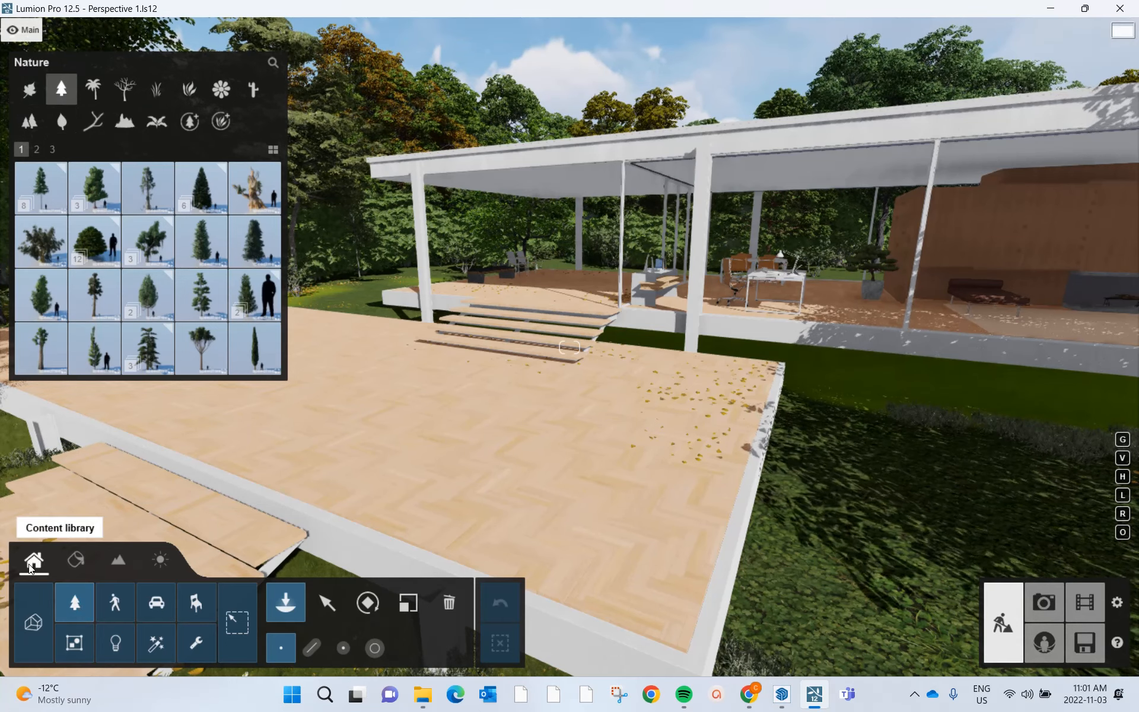
pyautogui.moveTo(63, 197)
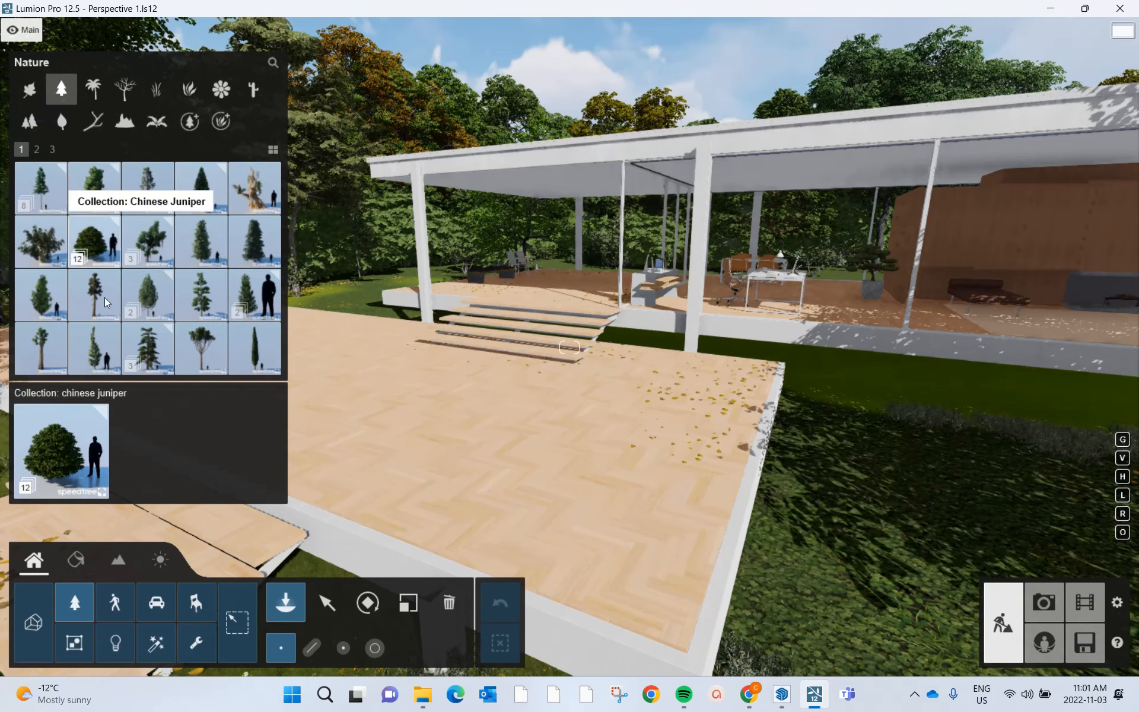
pyautogui.moveTo(140, 300)
pyautogui.moveTo(245, 294)
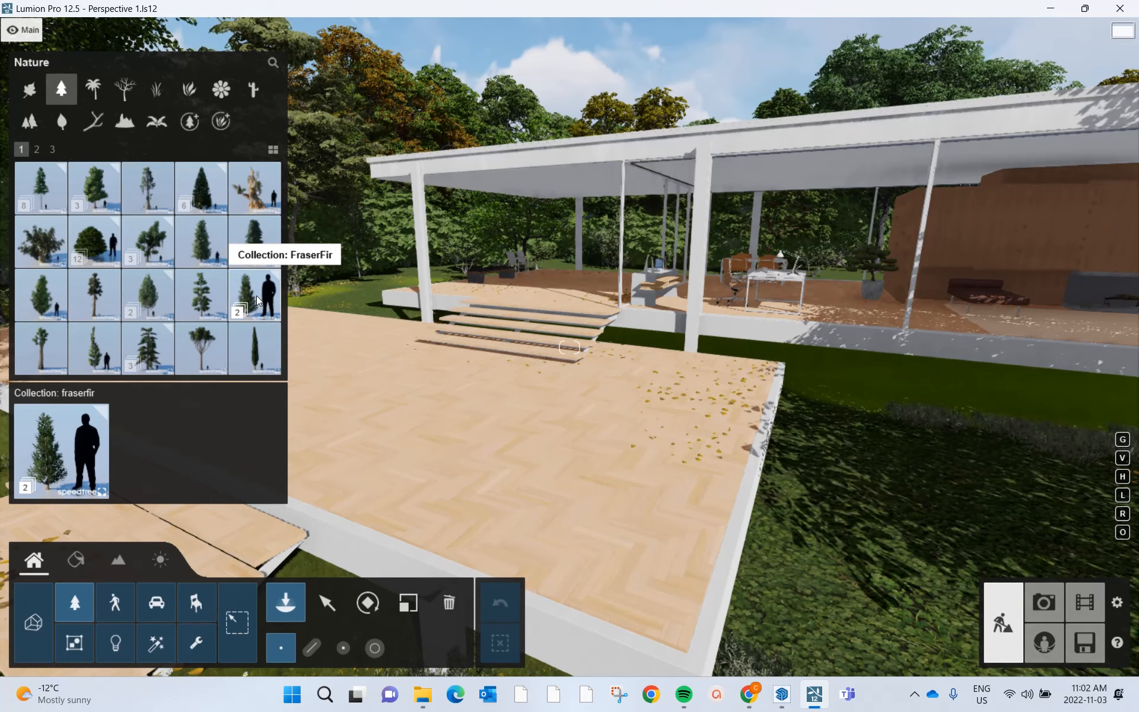
pyautogui.moveTo(106, 346)
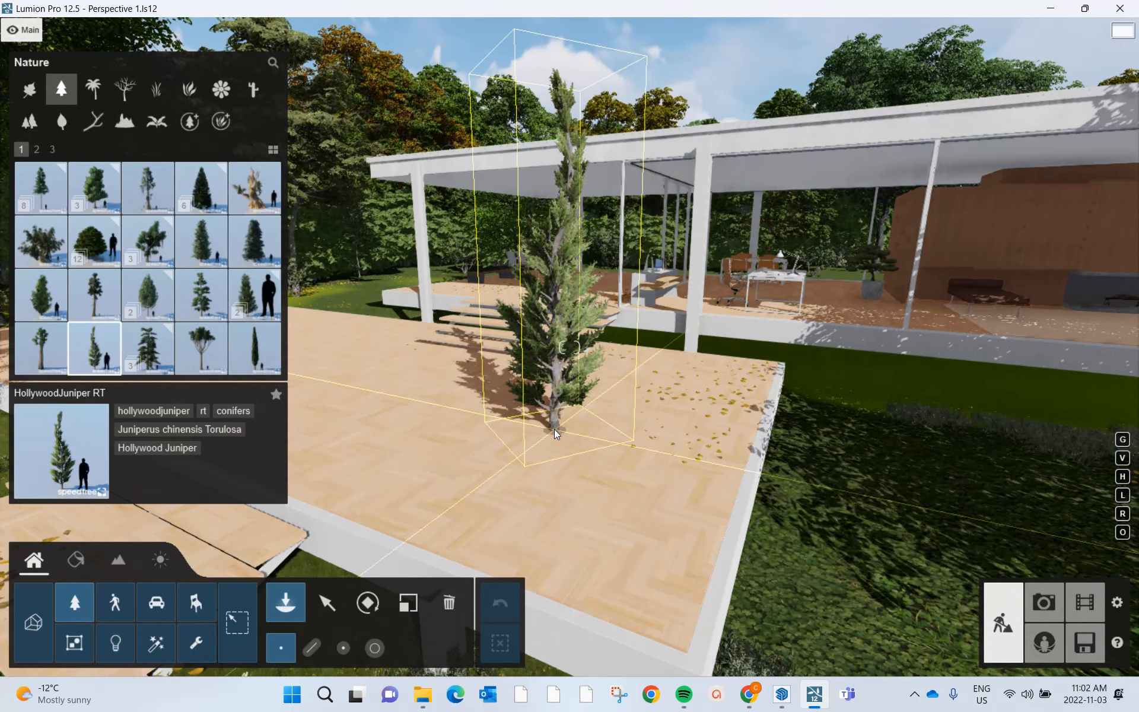
pyautogui.click(554, 428)
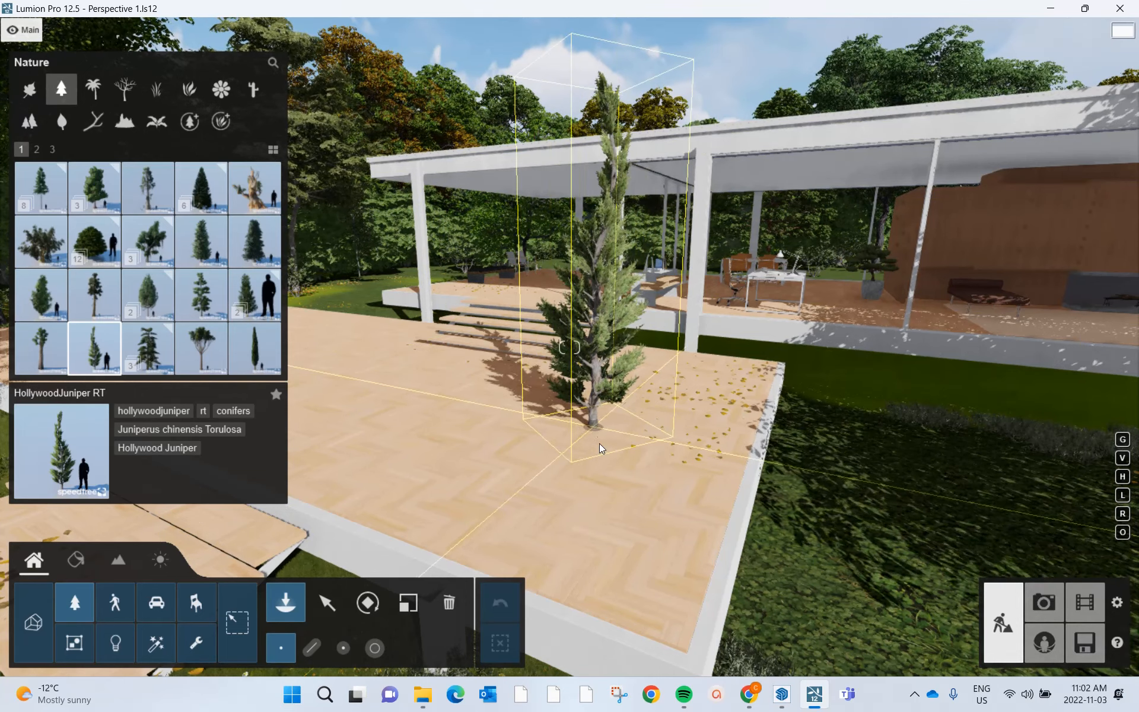
# Place a row of four HollywoodJuniper RT trees on the grass beside the pavilion's far corner
pyautogui.moveTo(616, 450); pyautogui.dragTo(614, 386, button='right')
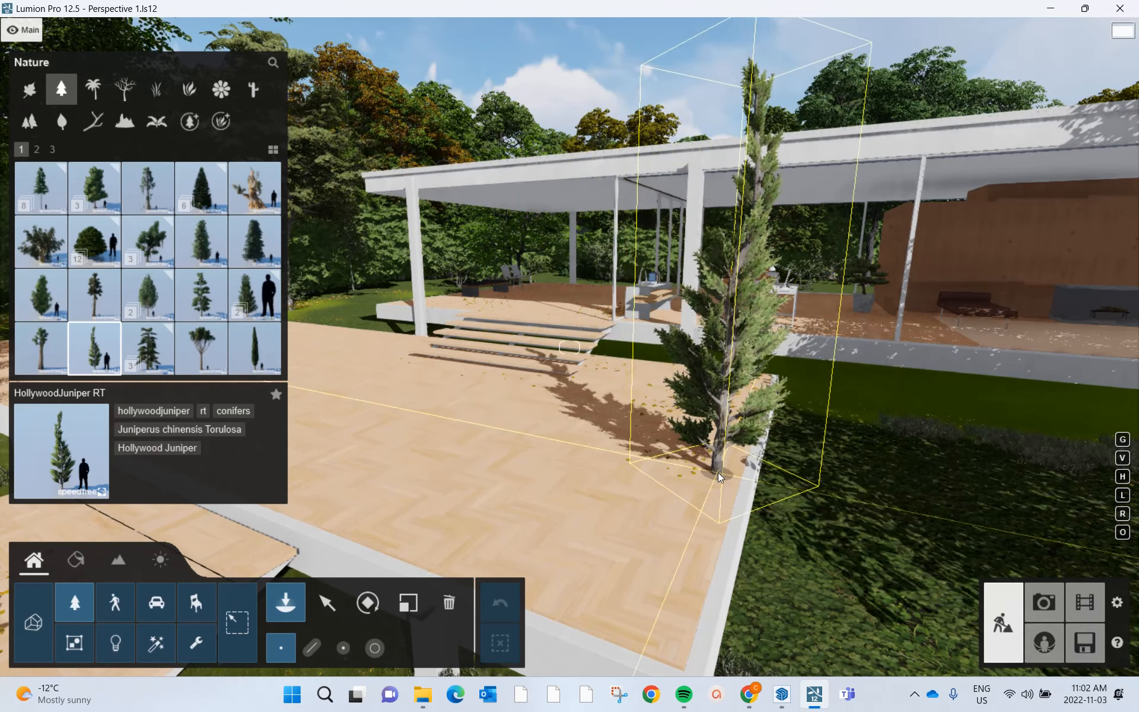
pyautogui.moveTo(718, 472); pyautogui.dragTo(718, 472, button='right')
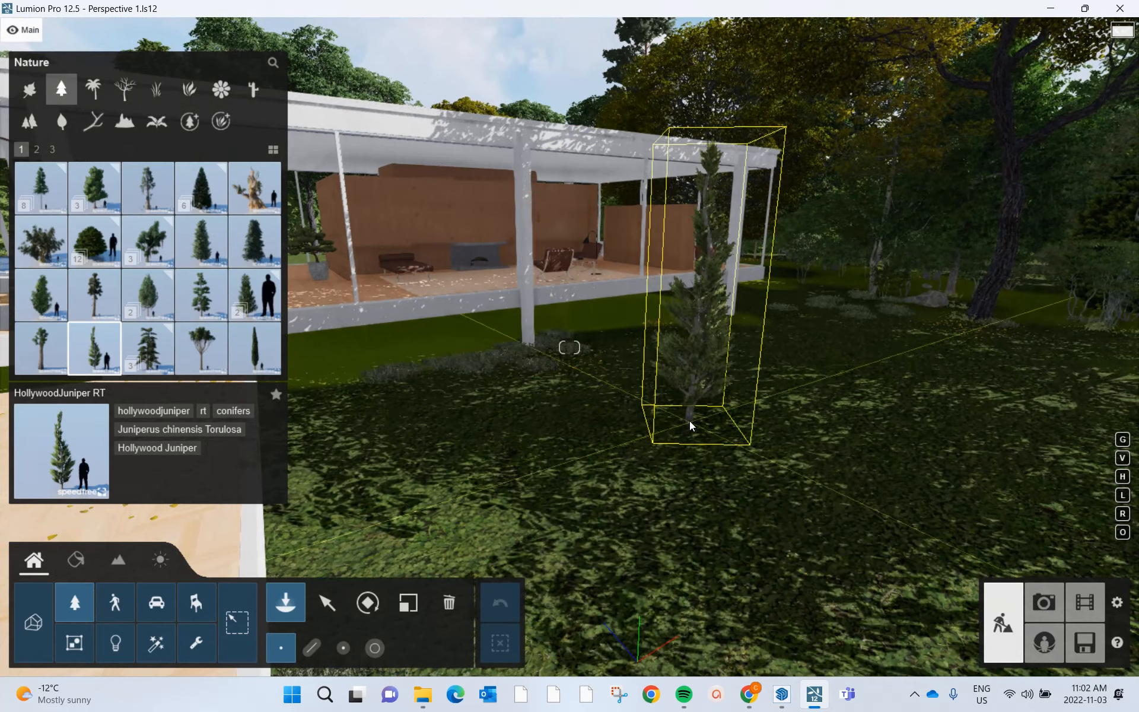
pyautogui.click(688, 396)
pyautogui.moveTo(688, 397)
pyautogui.mouseDown(button='right')
pyautogui.moveTo(672, 396)
pyautogui.moveTo(684, 393)
pyautogui.mouseUp(button='right')
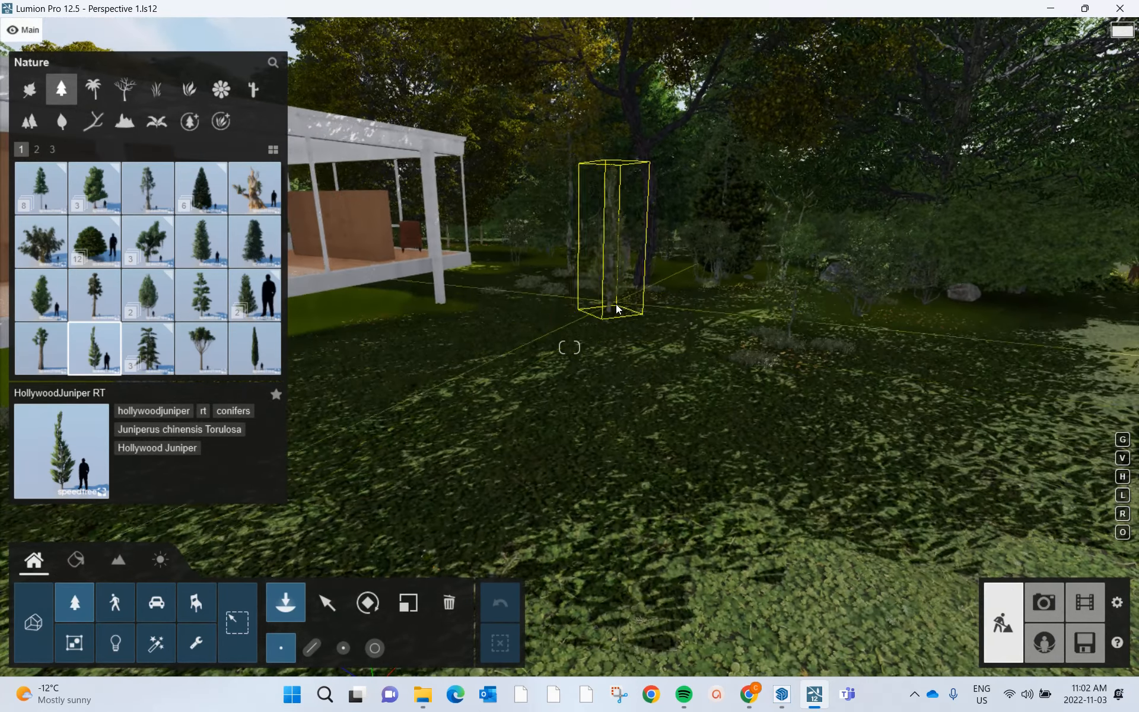
pyautogui.click(596, 311)
pyautogui.press('d')
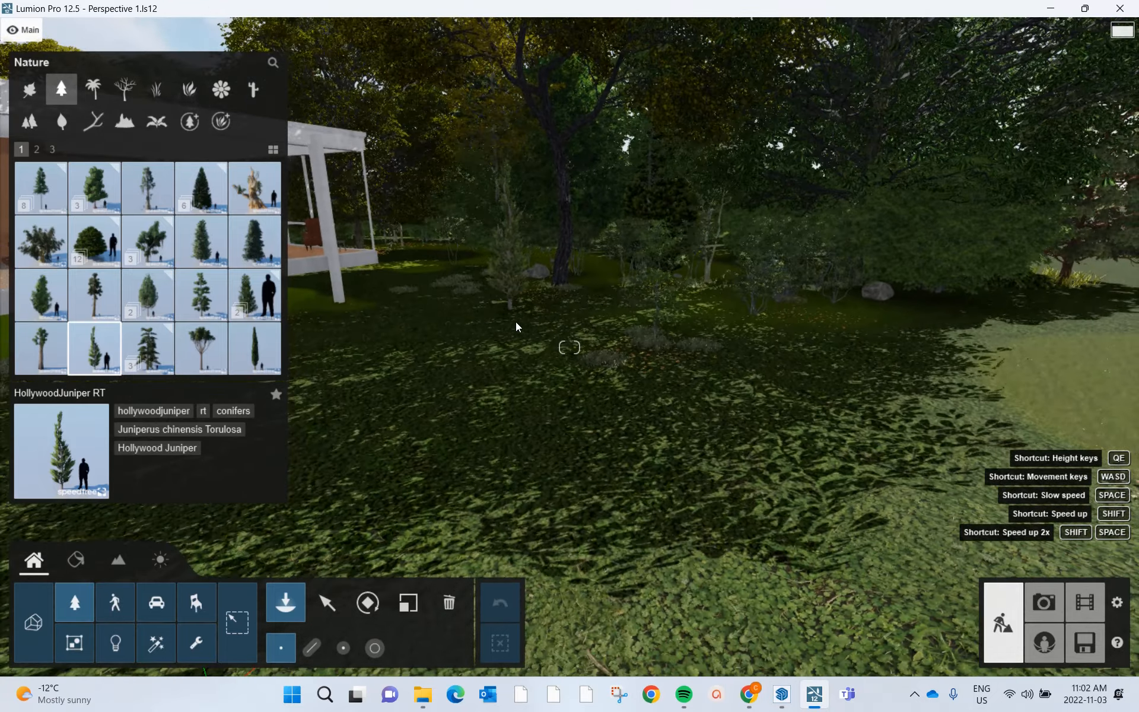
pyautogui.moveTo(514, 321); pyautogui.dragTo(646, 379, button='right')
pyautogui.press('w')
pyautogui.moveTo(622, 383)
pyautogui.mouseDown()
pyautogui.moveTo(609, 382)
pyautogui.moveTo(631, 420)
pyautogui.moveTo(640, 387)
pyautogui.moveTo(618, 388)
pyautogui.mouseUp()
pyautogui.click(617, 388)
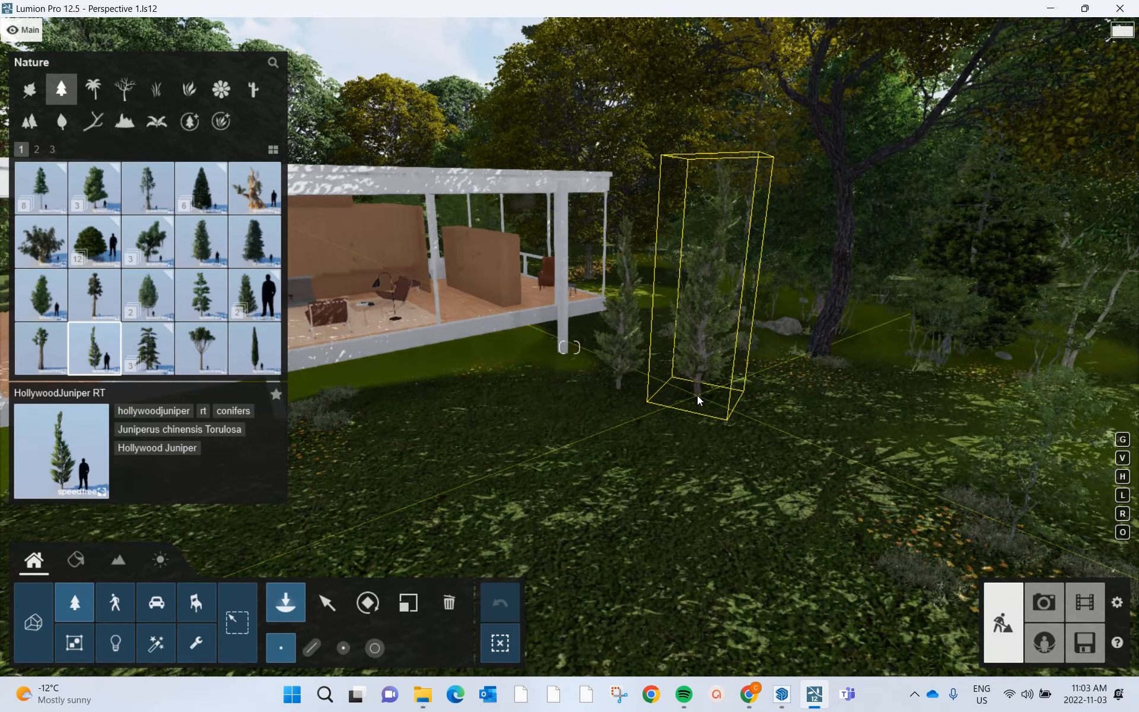
pyautogui.click(695, 385)
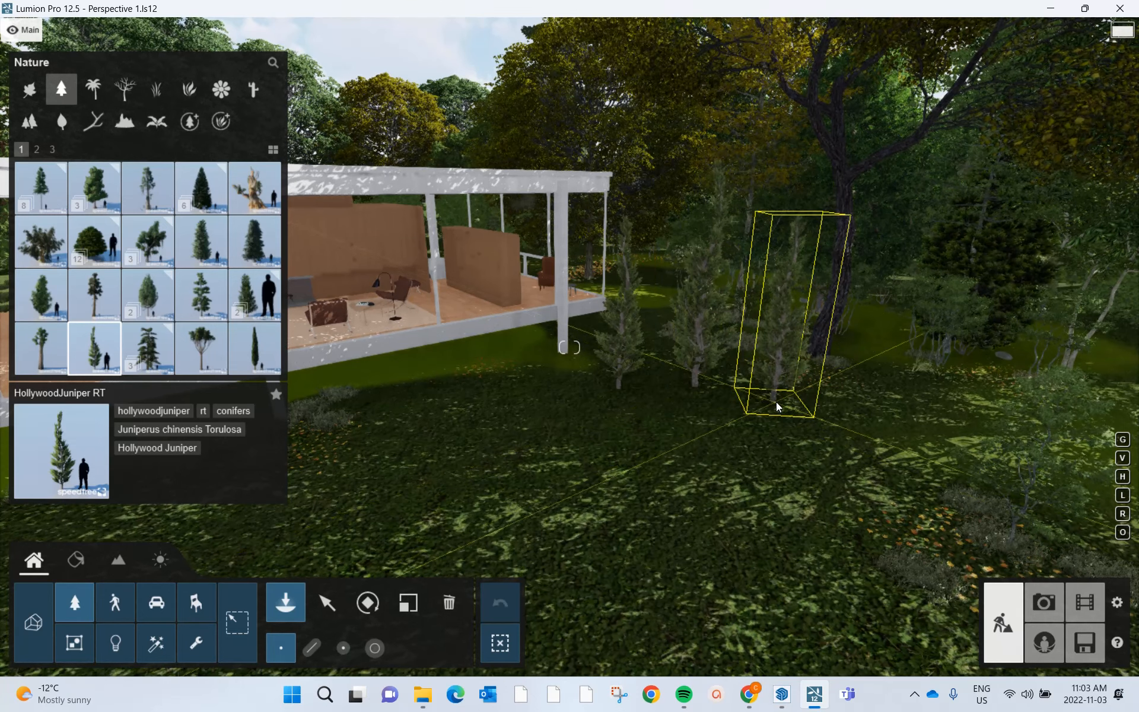
pyautogui.click(776, 401)
pyautogui.click(863, 398)
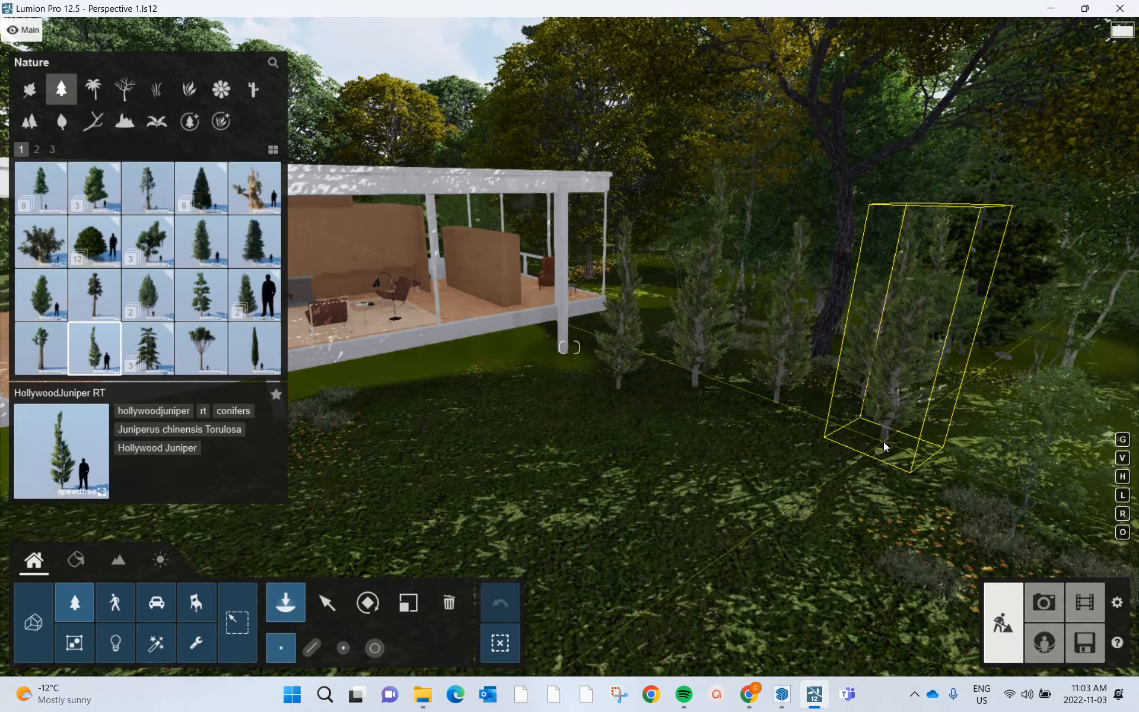
pyautogui.click(923, 404)
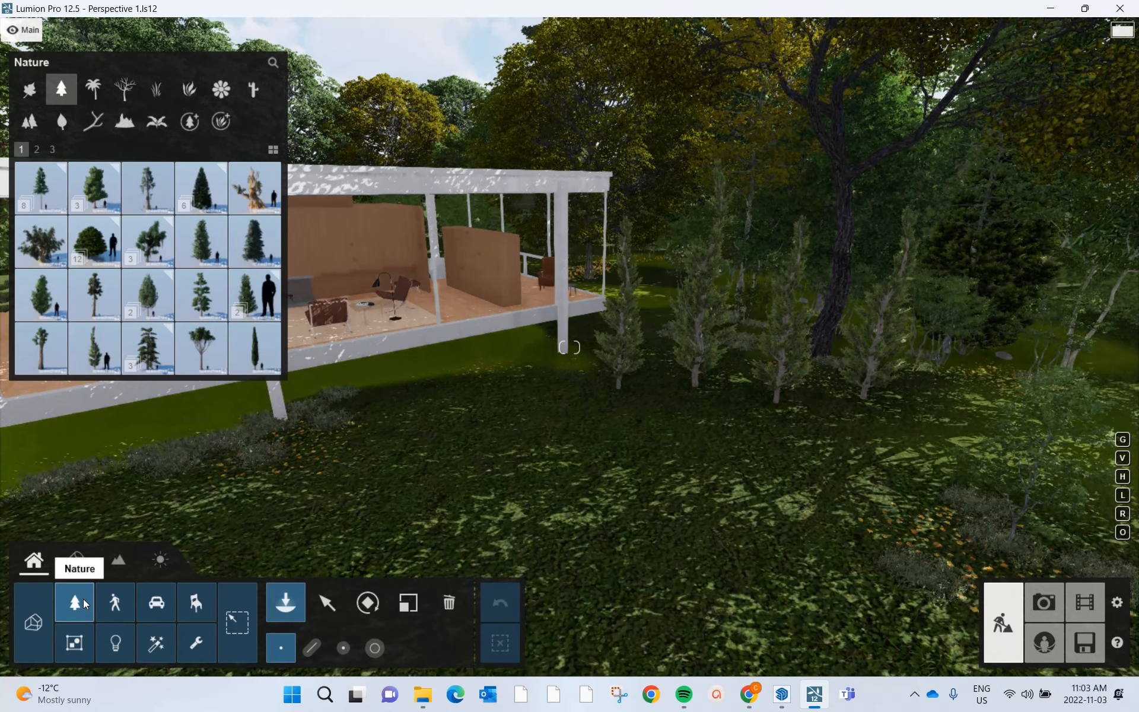
# Select the juniper nearest the pavilion and move it freely across the ground, slightly closer to the corner column
pyautogui.click(326, 602)
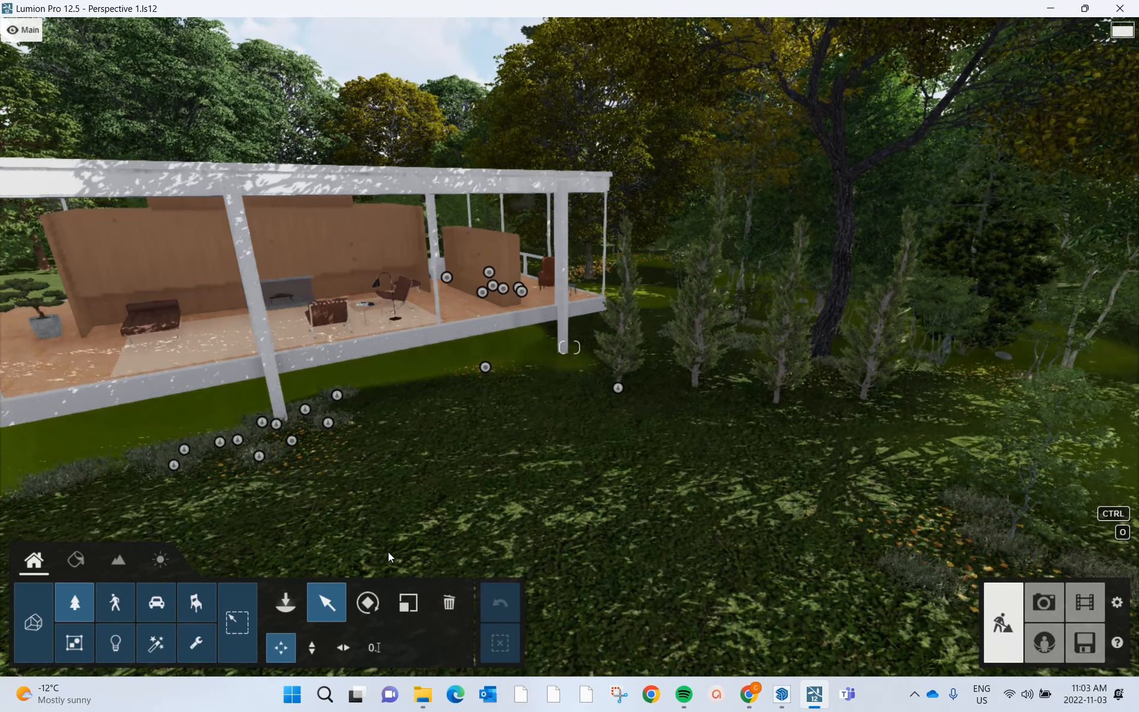
pyautogui.click(278, 599)
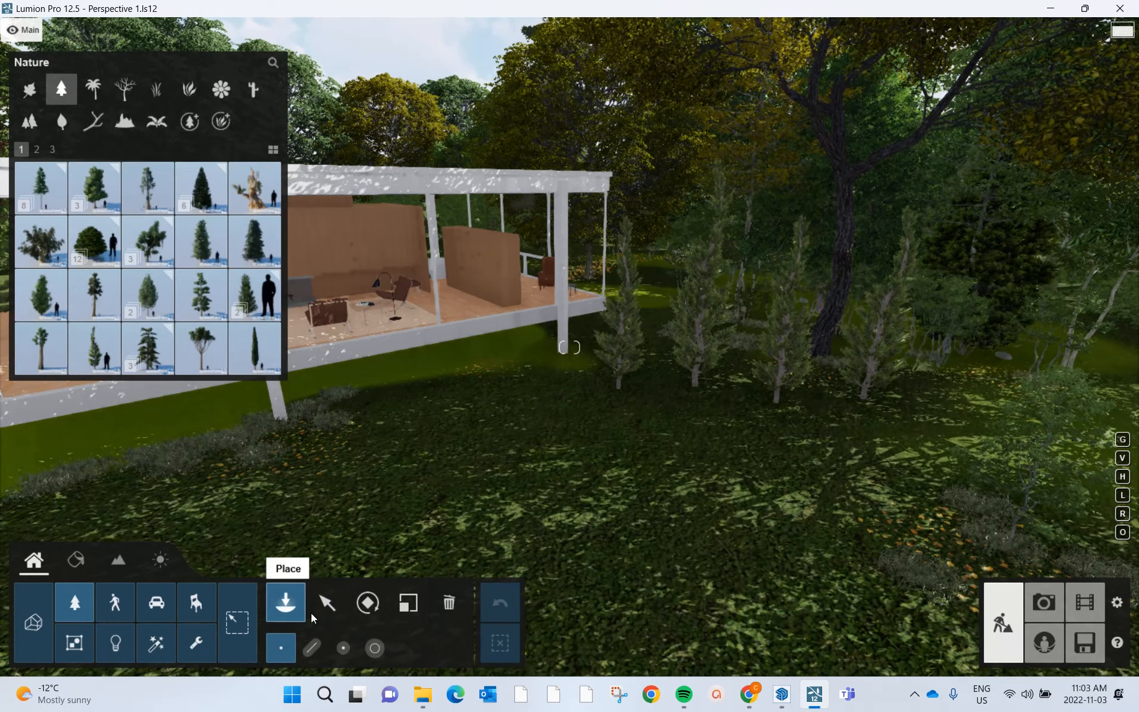
pyautogui.click(319, 609)
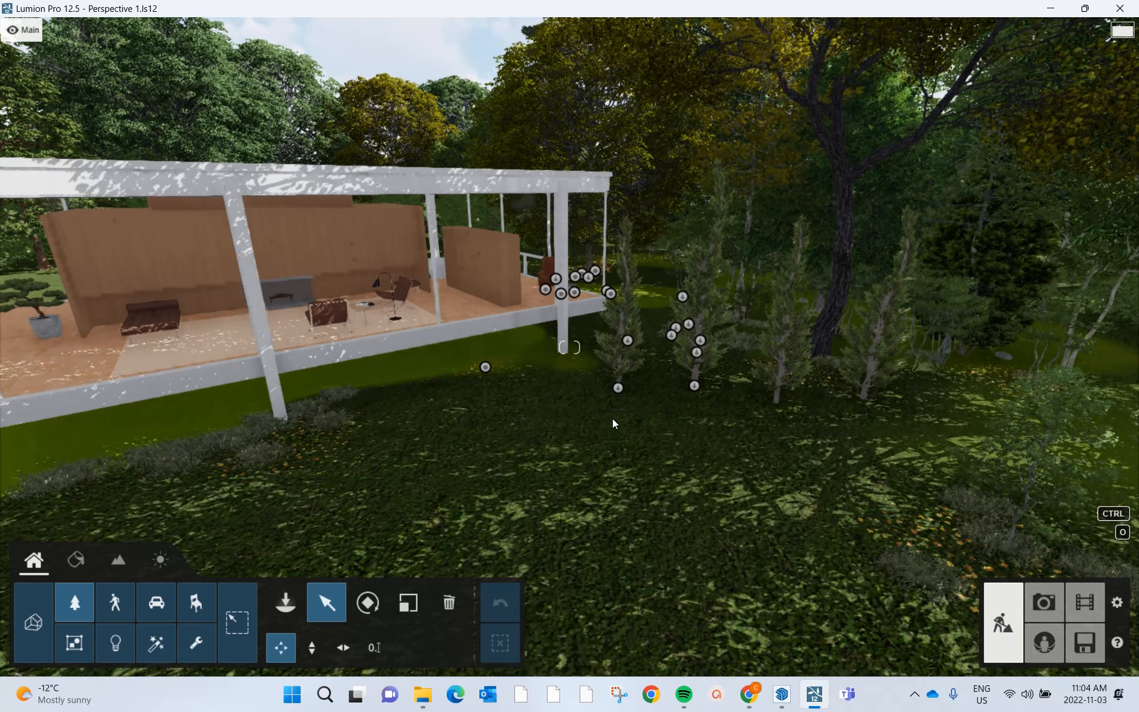
pyautogui.click(617, 388)
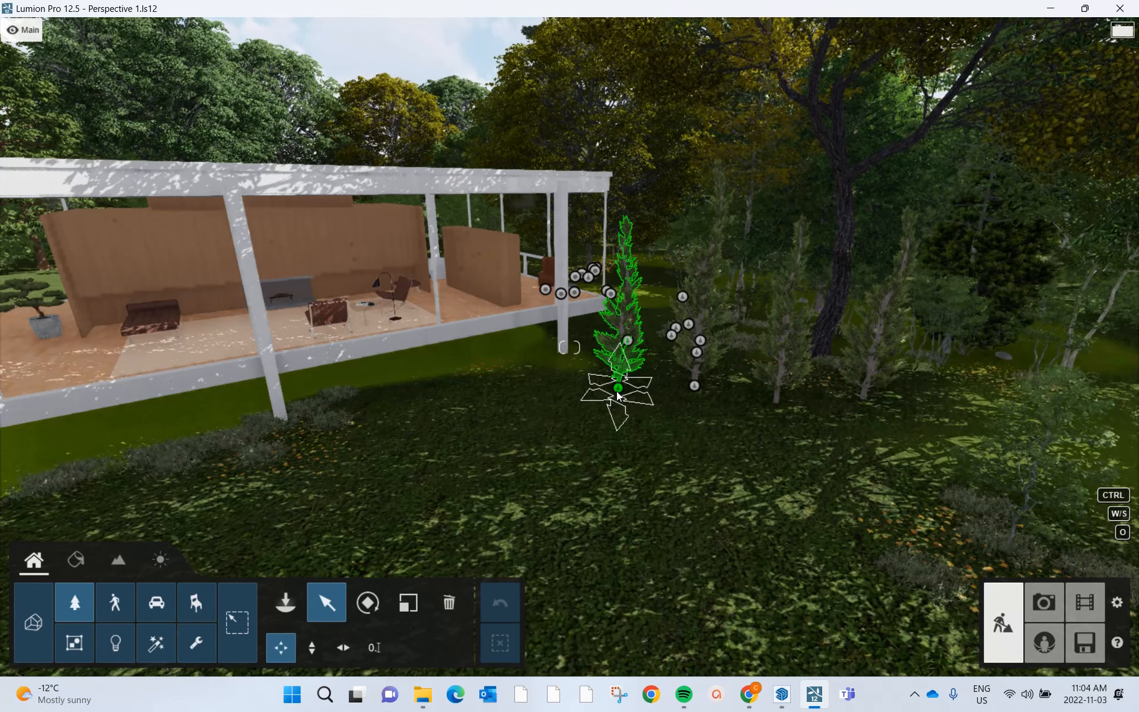
pyautogui.click(581, 398)
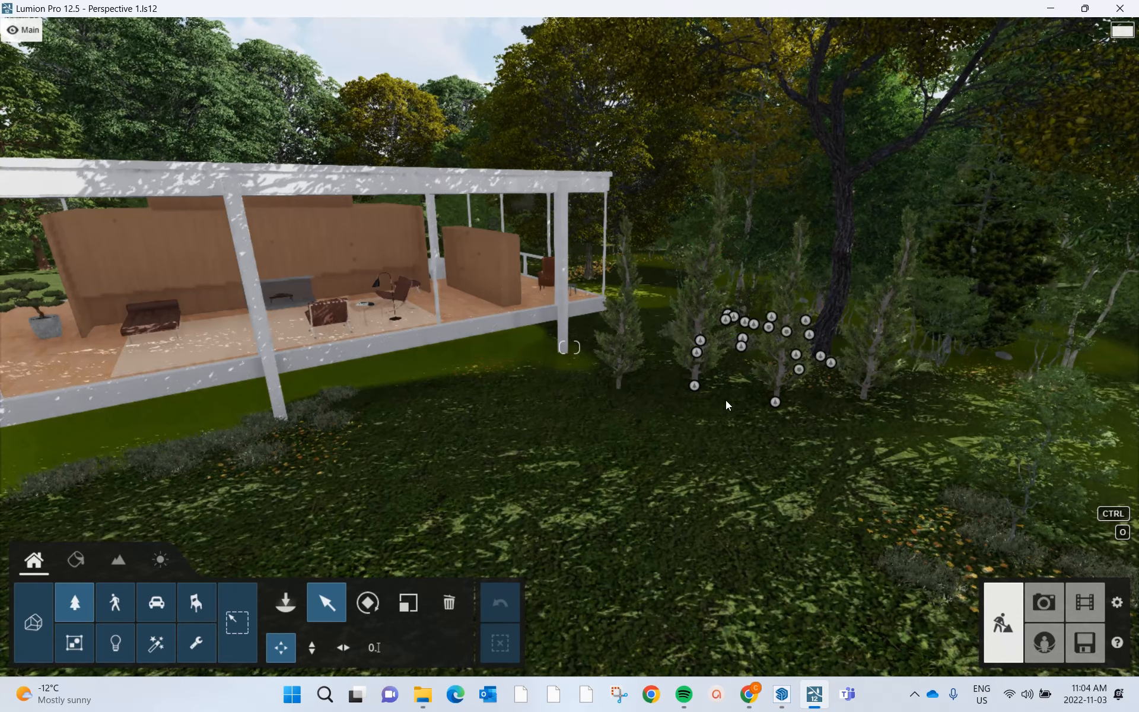
pyautogui.click(617, 389)
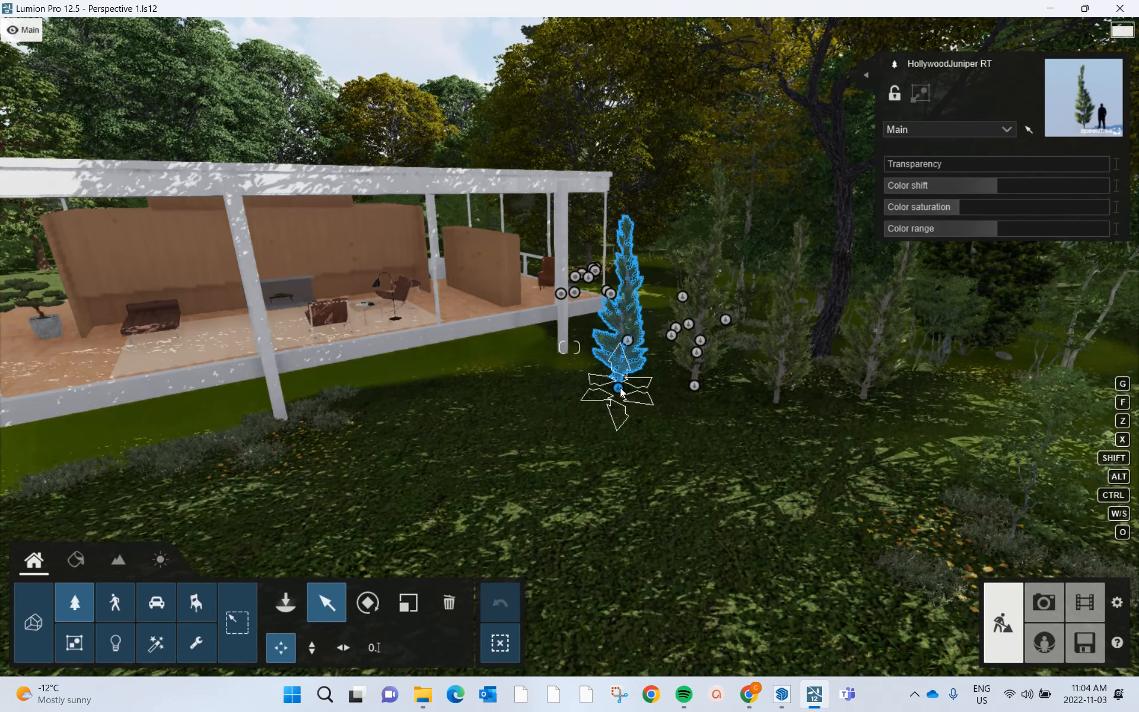
pyautogui.moveTo(620, 387); pyautogui.dragTo(617, 379)
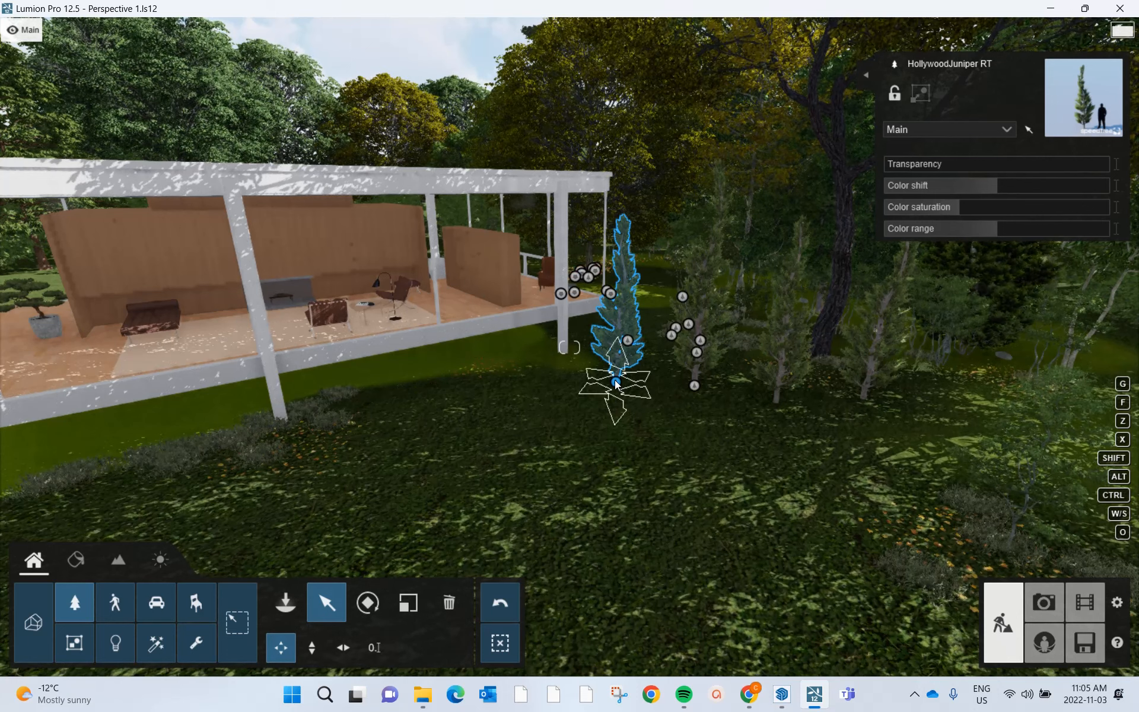
pyautogui.moveTo(616, 382)
pyautogui.mouseDown()
pyautogui.moveTo(610, 419)
pyautogui.moveTo(609, 361)
pyautogui.moveTo(629, 382)
pyautogui.mouseUp()
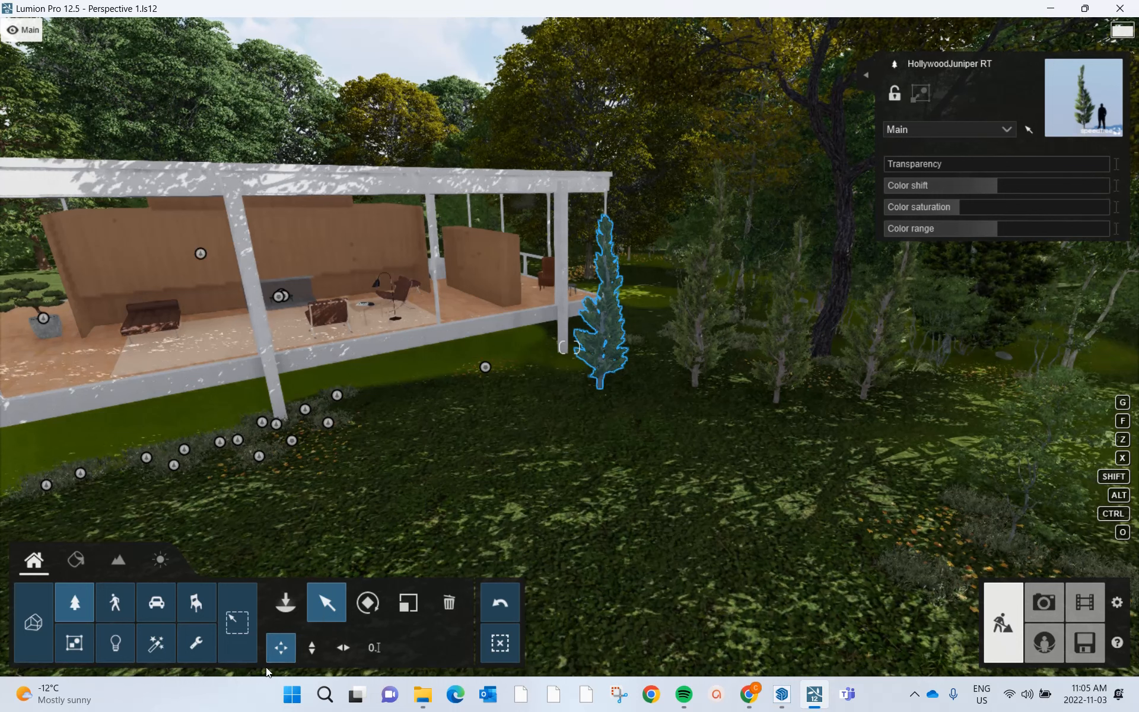
# Try vertical movement on the selected juniper, bringing it back to ground level
pyautogui.click(311, 649)
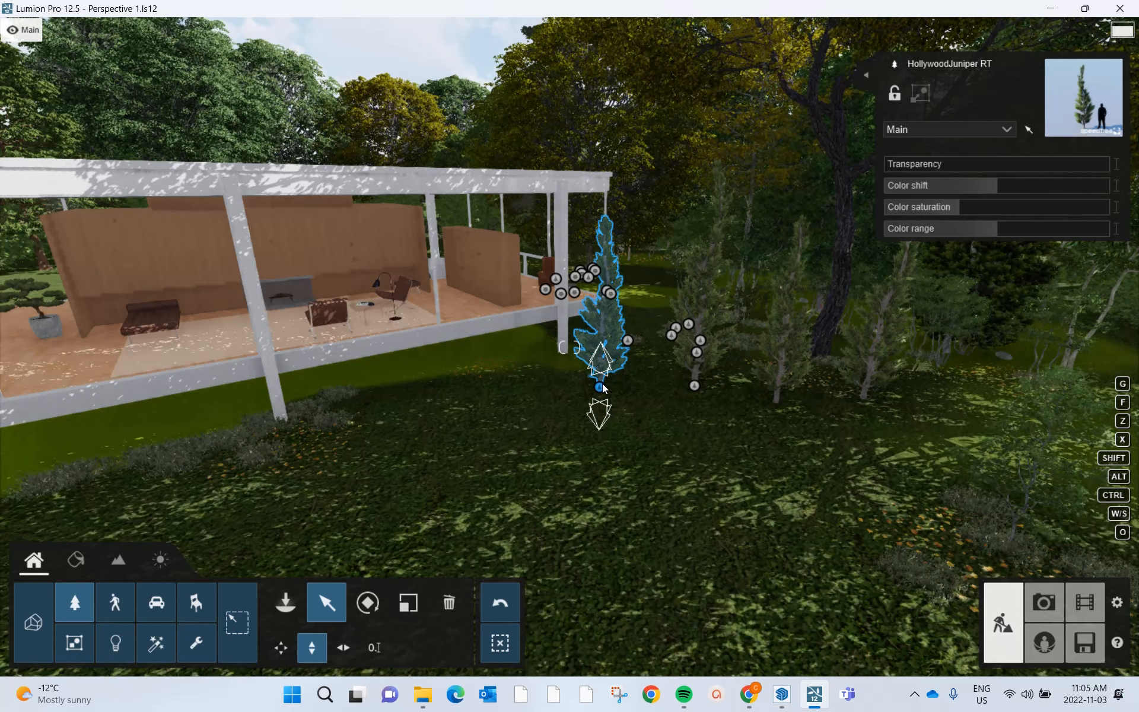
pyautogui.moveTo(599, 380)
pyautogui.mouseDown()
pyautogui.moveTo(599, 363)
pyautogui.moveTo(600, 387)
pyautogui.mouseUp()
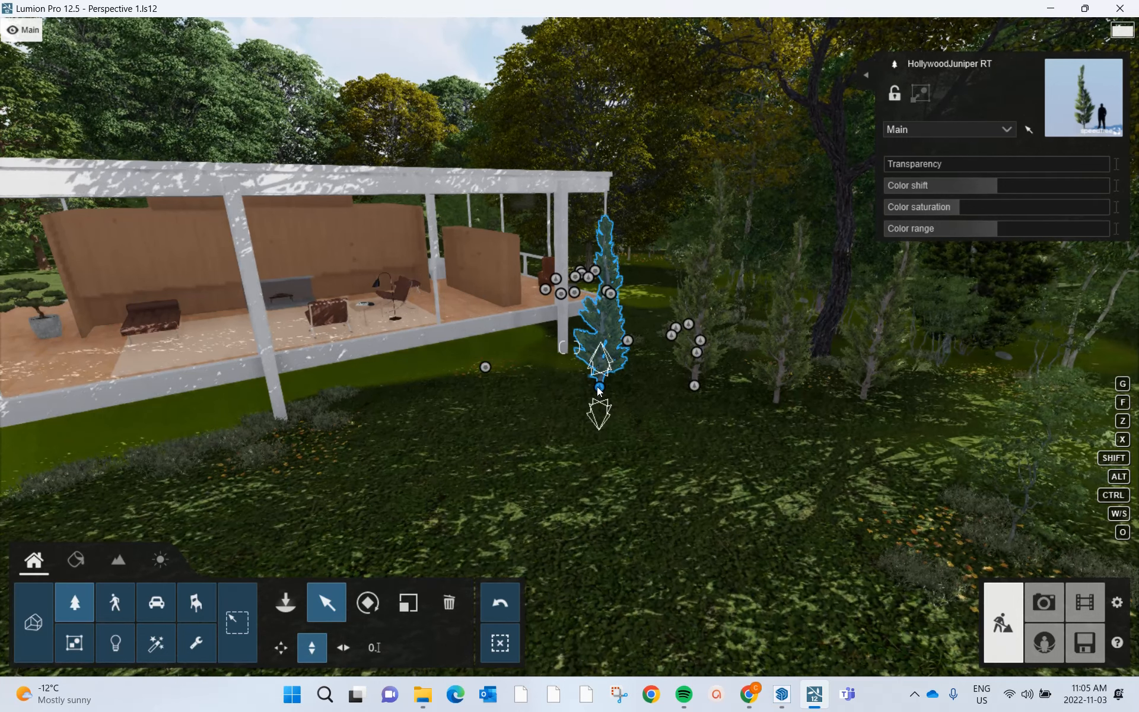
pyautogui.moveTo(599, 388)
pyautogui.mouseDown()
pyautogui.moveTo(600, 249)
pyautogui.moveTo(603, 396)
pyautogui.mouseUp()
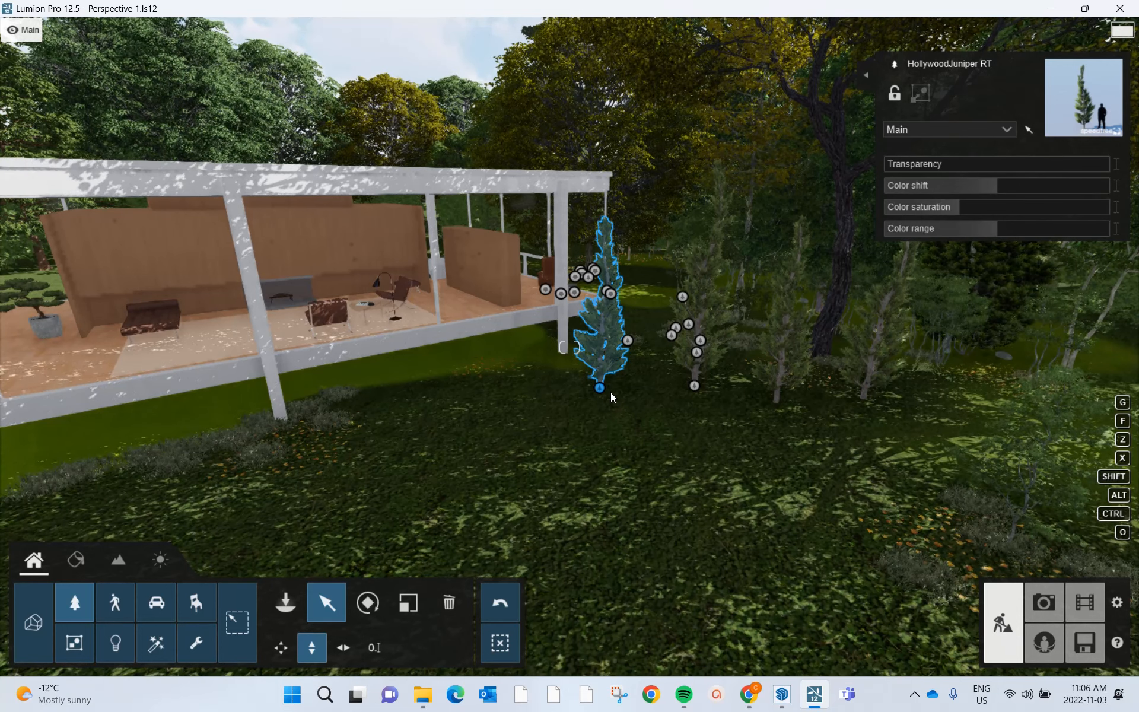
# Move the selected juniper horizontally, keeping its height, slightly closer to the pavilion's corner column
pyautogui.click(336, 652)
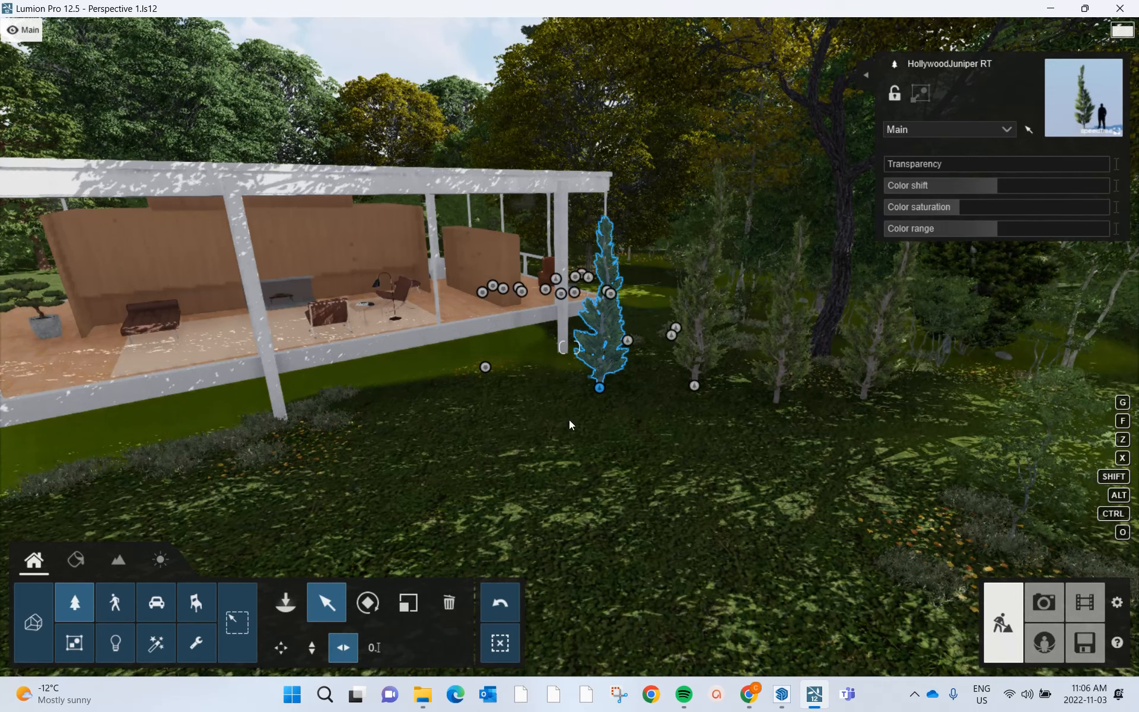
pyautogui.moveTo(599, 389)
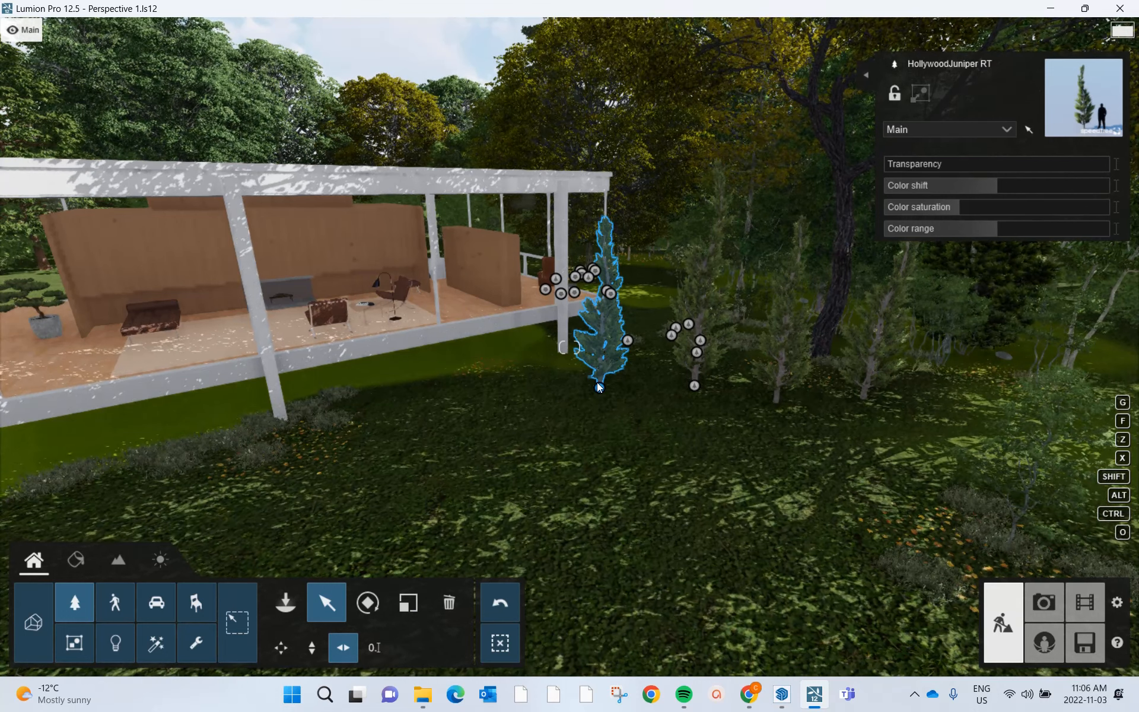
pyautogui.moveTo(600, 389)
pyautogui.mouseDown()
pyautogui.moveTo(639, 393)
pyautogui.moveTo(589, 381)
pyautogui.moveTo(614, 383)
pyautogui.moveTo(618, 414)
pyautogui.moveTo(584, 394)
pyautogui.moveTo(597, 383)
pyautogui.mouseUp()
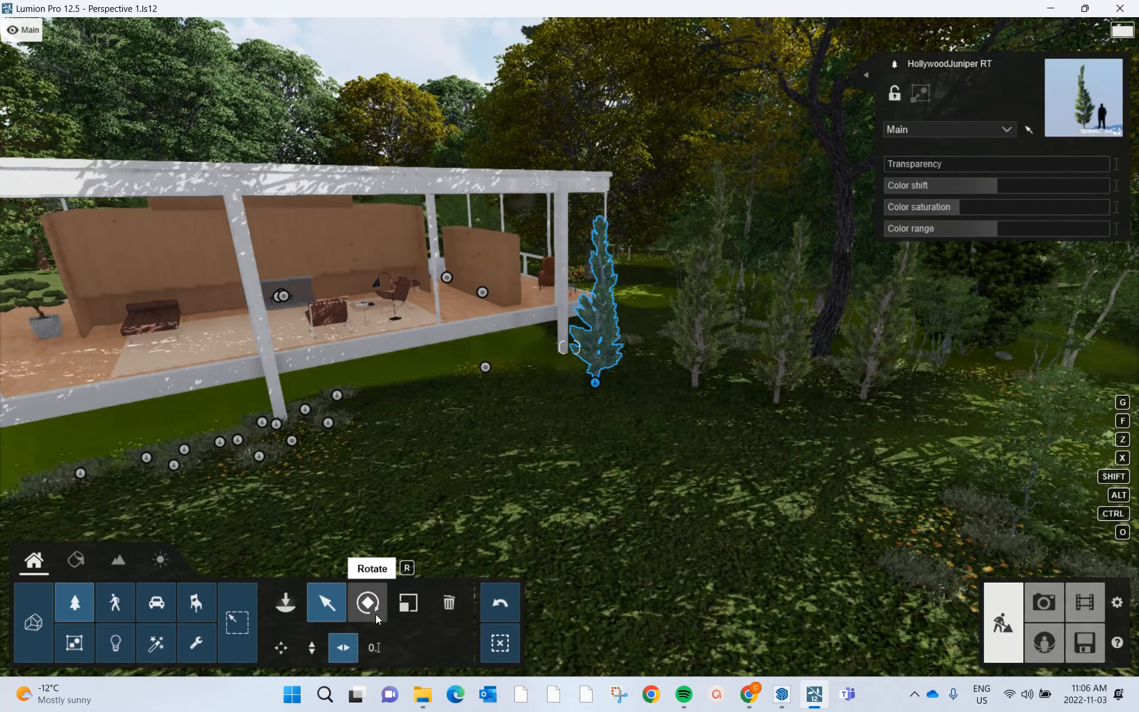
# Rotate the juniper nearest the pavilion and the second juniper in the row to different orientations
pyautogui.click(368, 613)
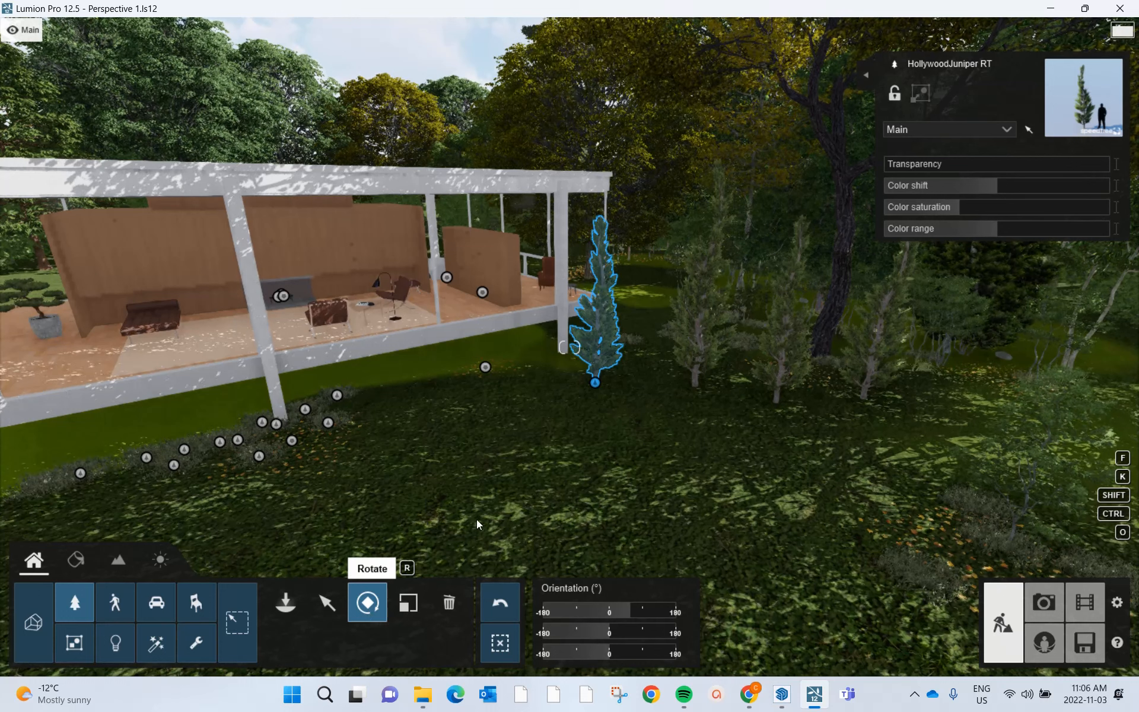
pyautogui.moveTo(595, 384)
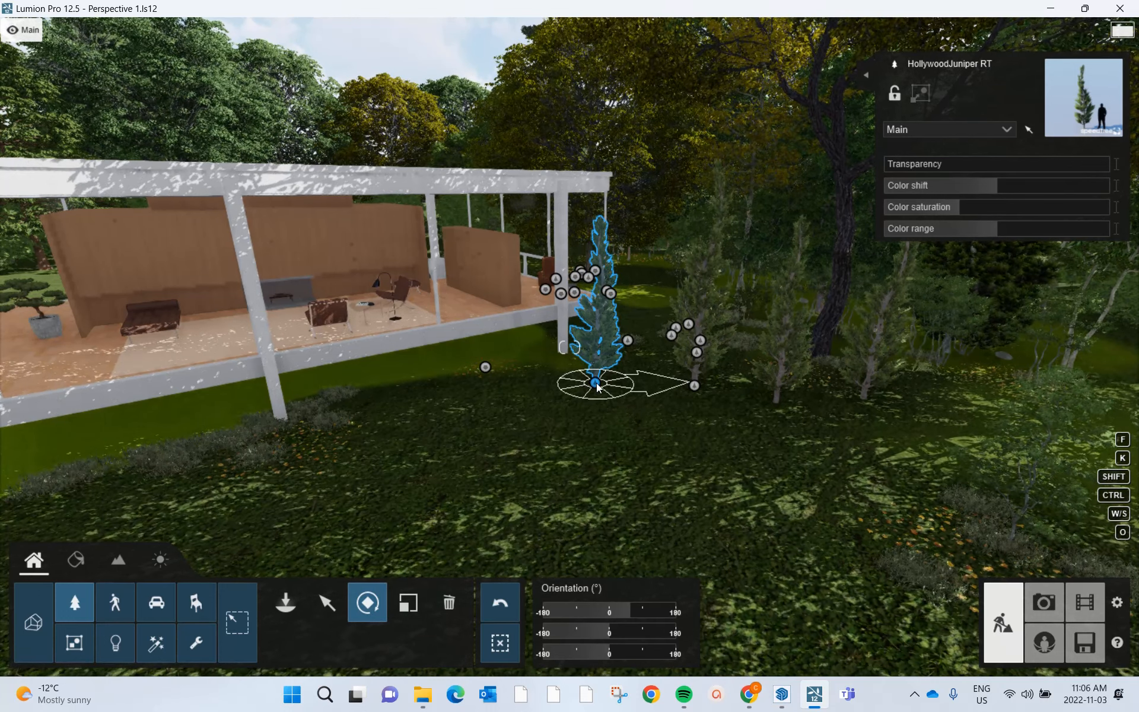
pyautogui.moveTo(597, 385); pyautogui.dragTo(515, 409)
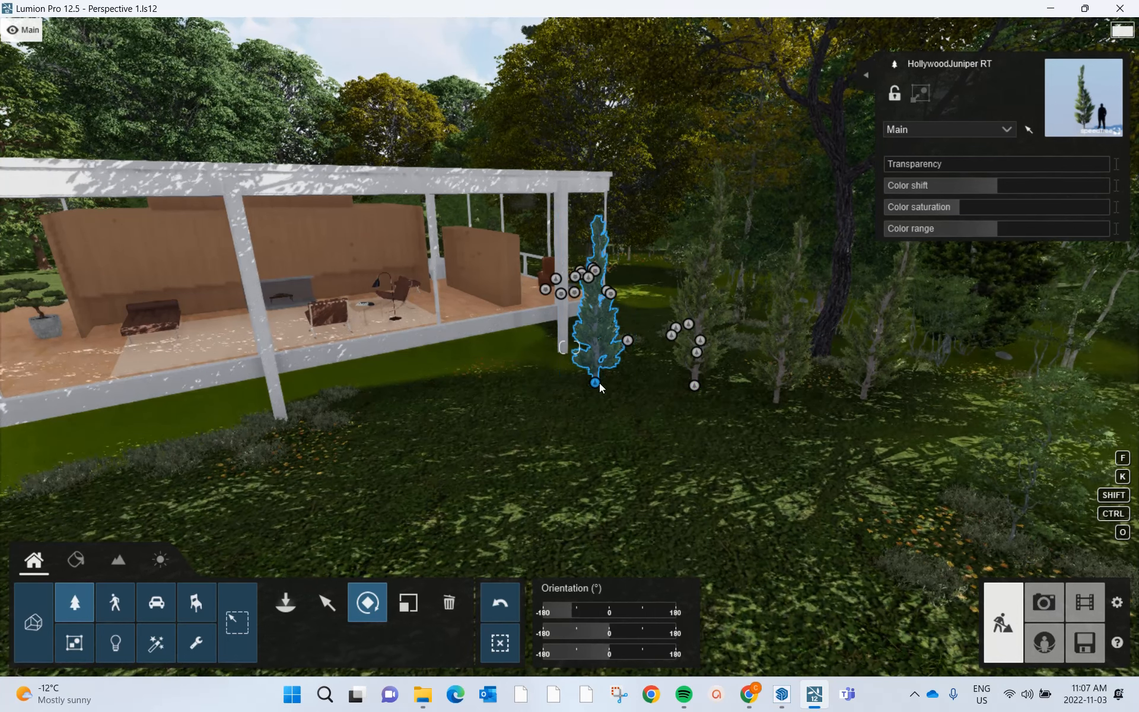
pyautogui.moveTo(599, 385); pyautogui.dragTo(600, 385)
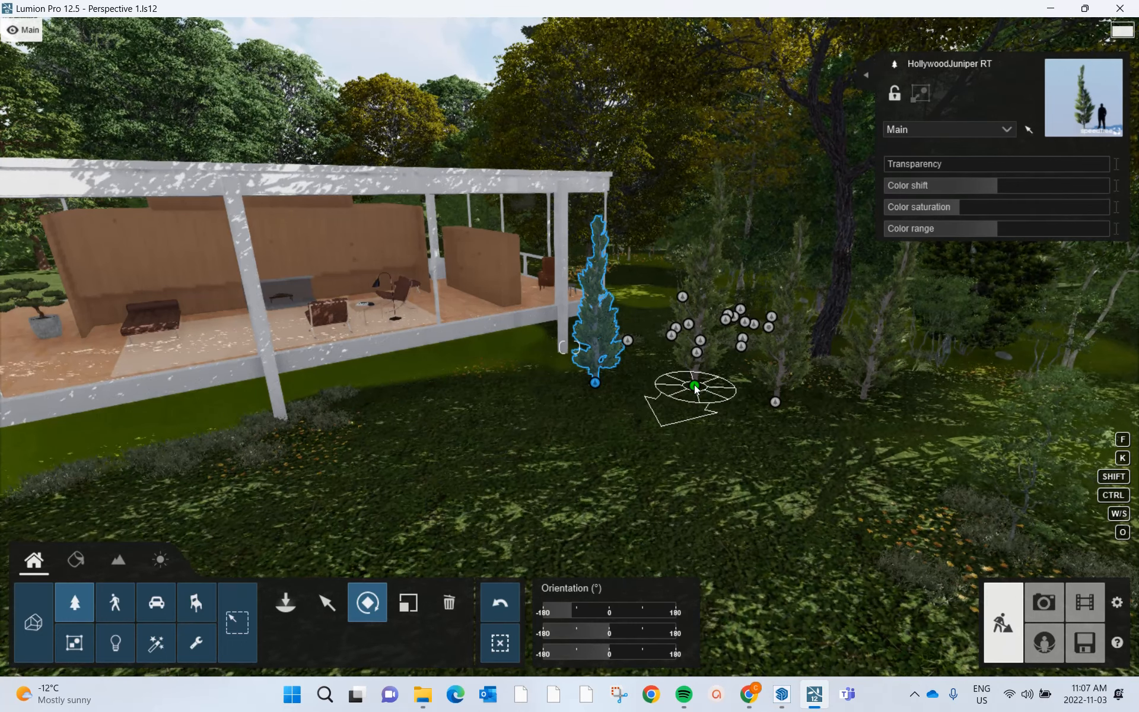
pyautogui.click(695, 387)
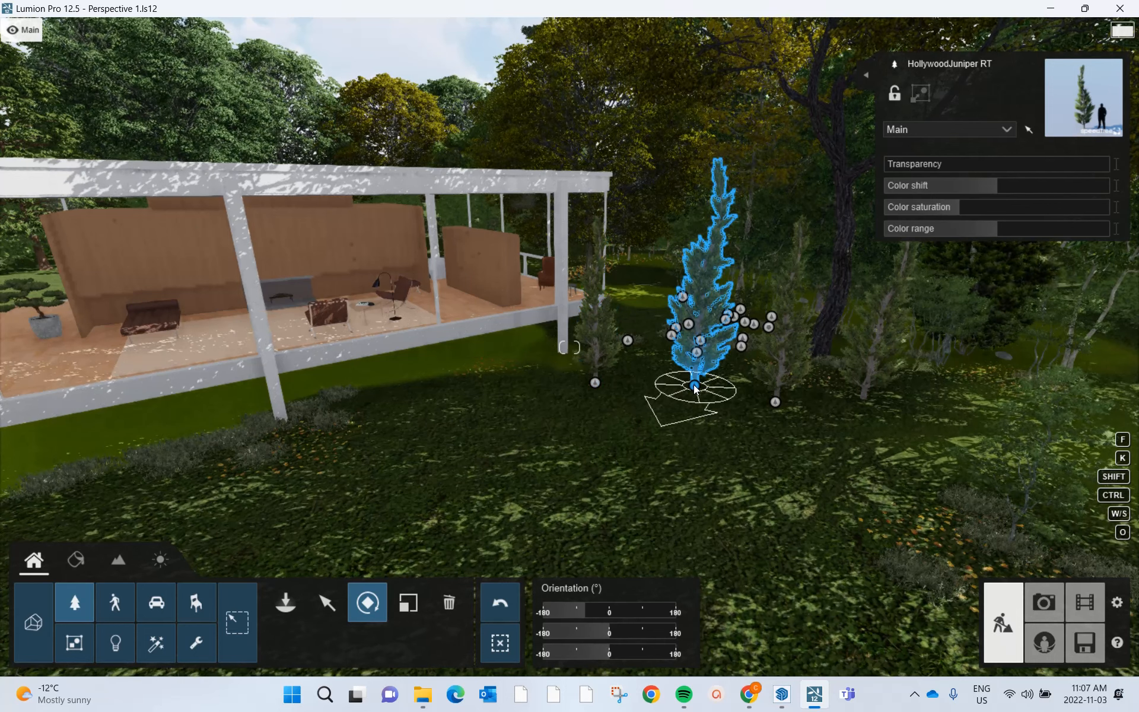
pyautogui.moveTo(695, 389); pyautogui.dragTo(714, 465)
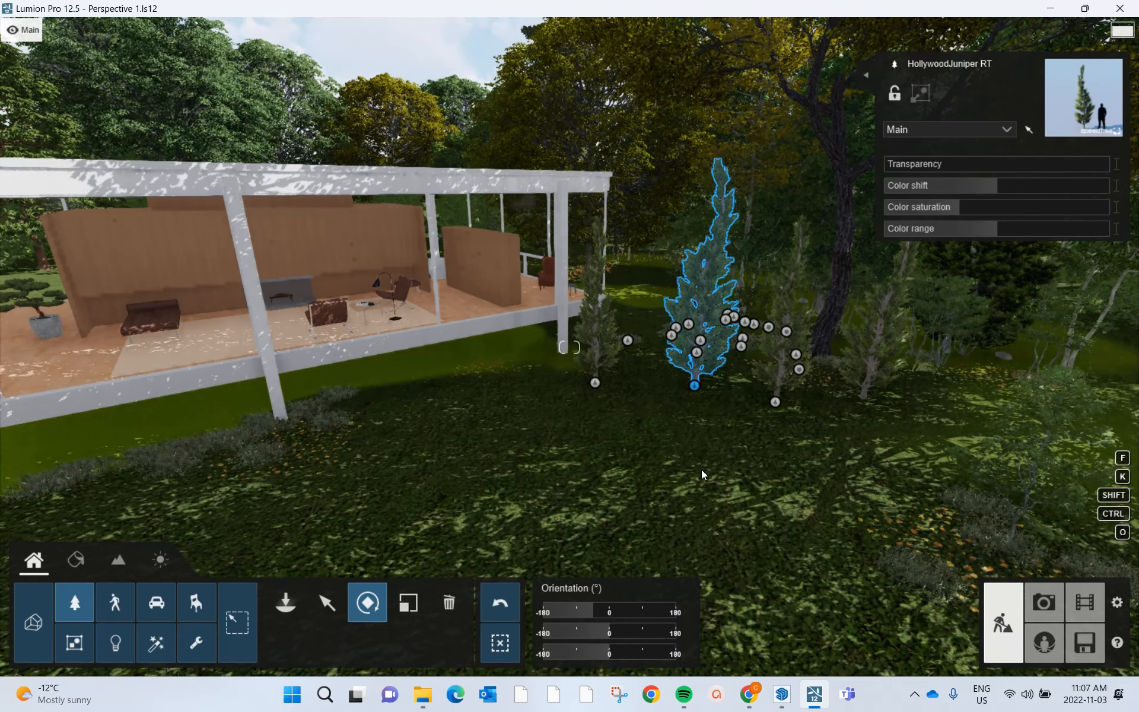
# Scale up the second juniper in the row and the juniper nearest the pavilion so both are taller
pyautogui.click(407, 606)
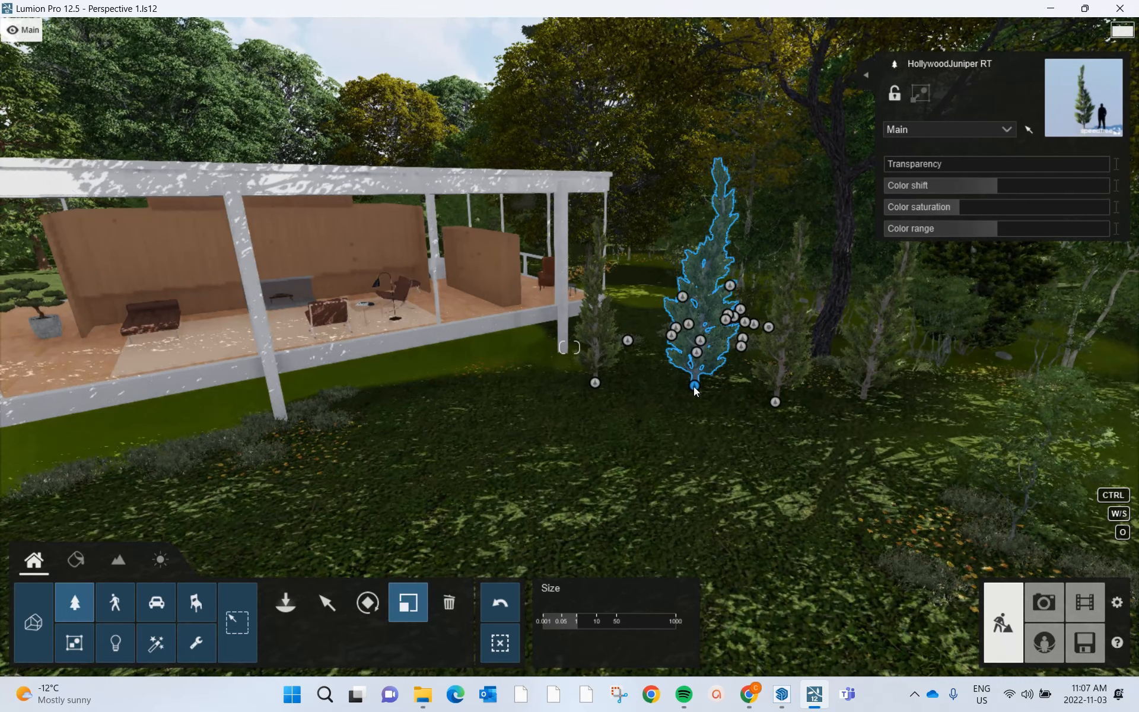
pyautogui.moveTo(694, 386)
pyautogui.mouseDown()
pyautogui.moveTo(695, 346)
pyautogui.moveTo(697, 405)
pyautogui.moveTo(693, 390)
pyautogui.mouseUp()
pyautogui.moveTo(581, 629)
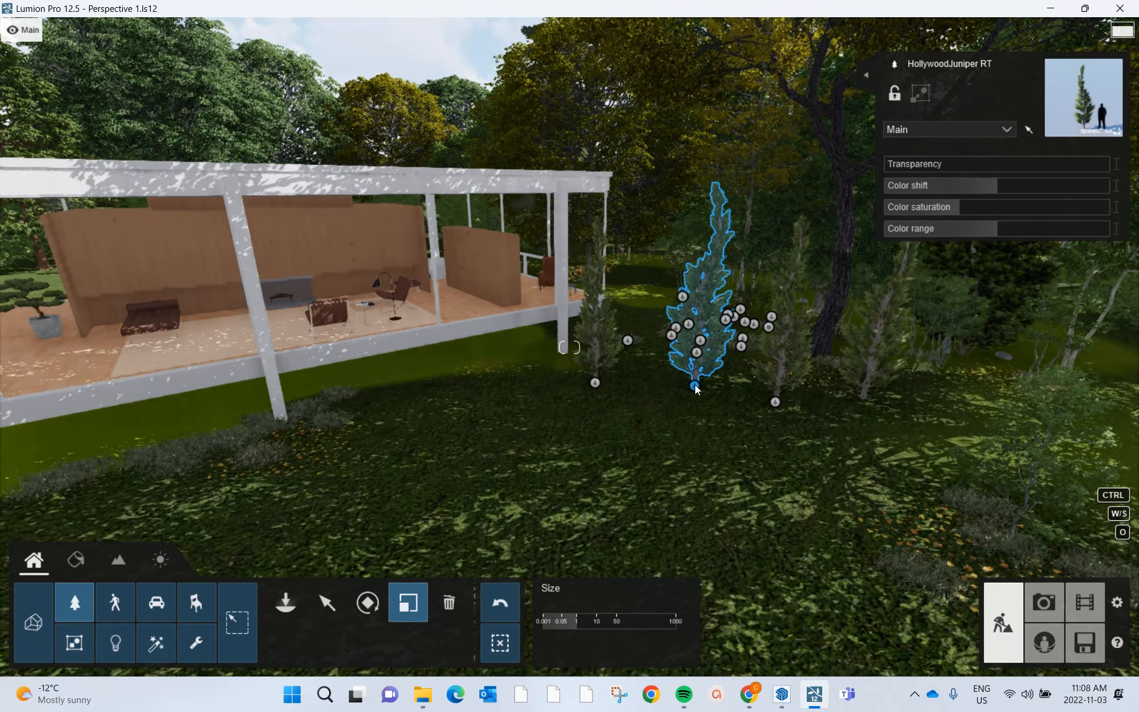
pyautogui.moveTo(695, 387)
pyautogui.mouseDown()
pyautogui.moveTo(695, 296)
pyautogui.moveTo(687, 407)
pyautogui.moveTo(685, 371)
pyautogui.moveTo(689, 391)
pyautogui.mouseUp()
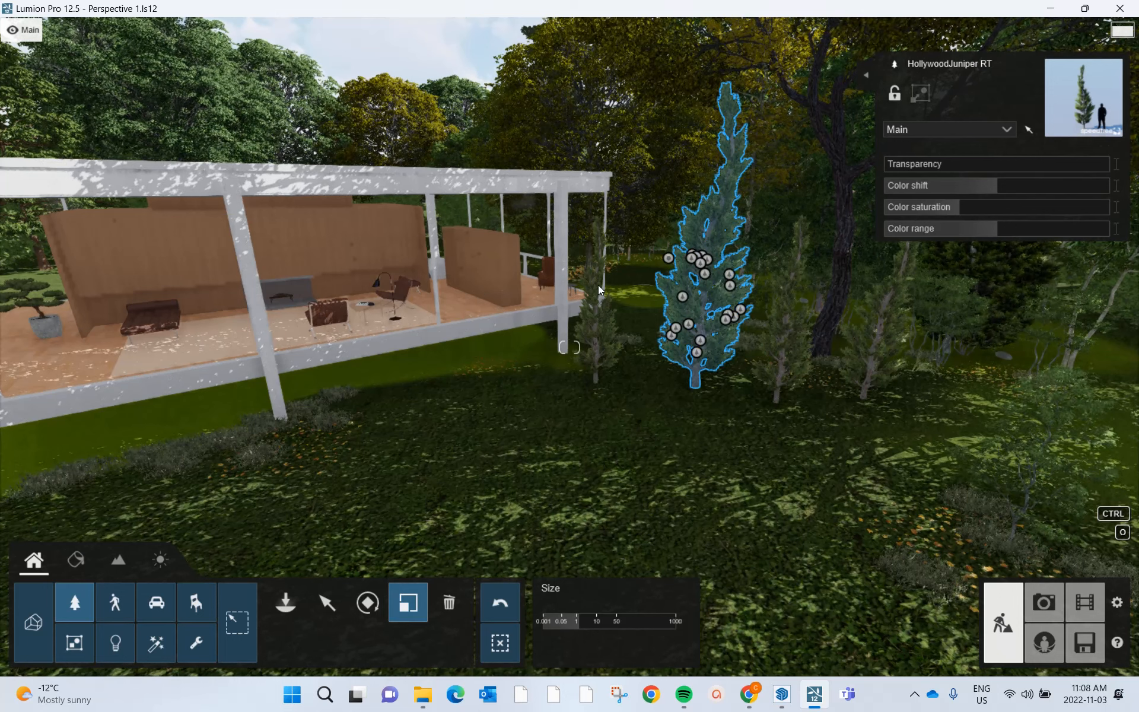
pyautogui.click(595, 383)
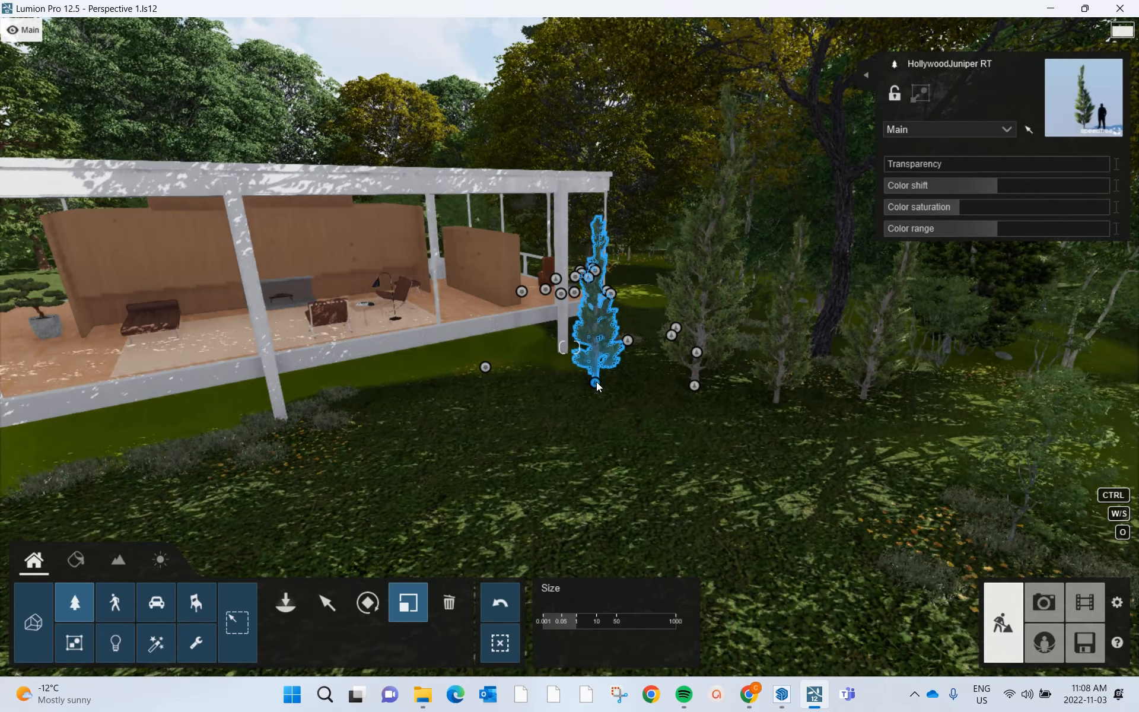
pyautogui.moveTo(597, 382)
pyautogui.mouseDown()
pyautogui.moveTo(595, 394)
pyautogui.moveTo(594, 368)
pyautogui.mouseUp()
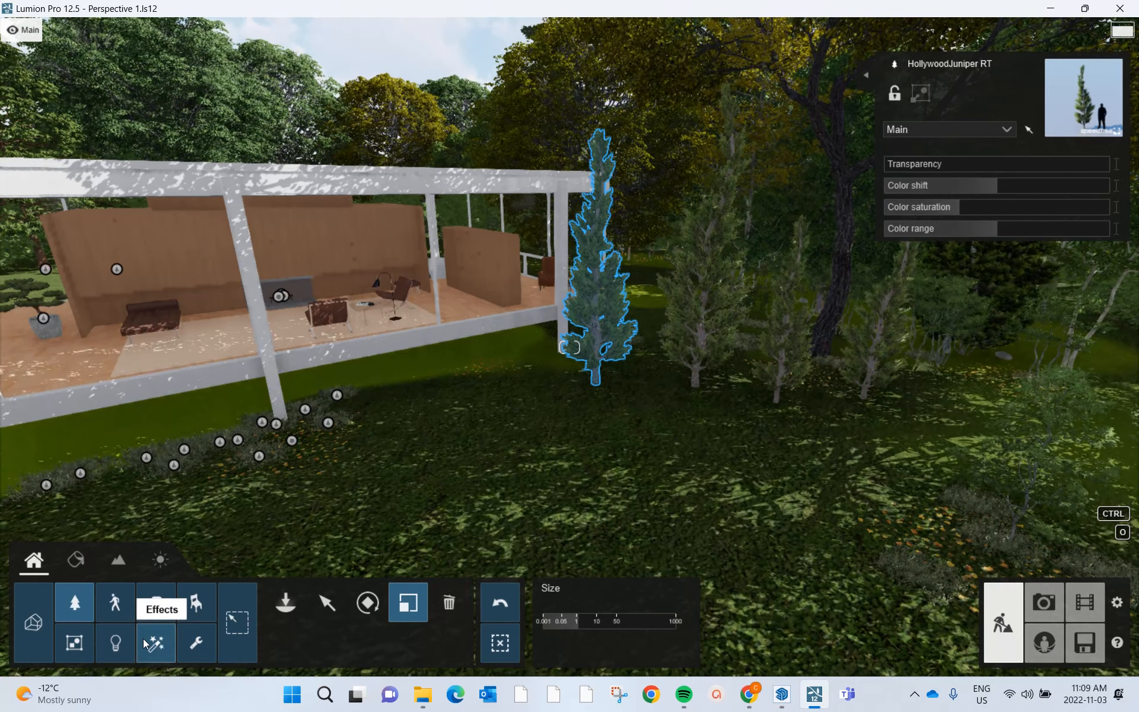
# Browse the People and Animals library, examining the men, women, children, pets, birds, livestock and marine life categories
pyautogui.click(119, 608)
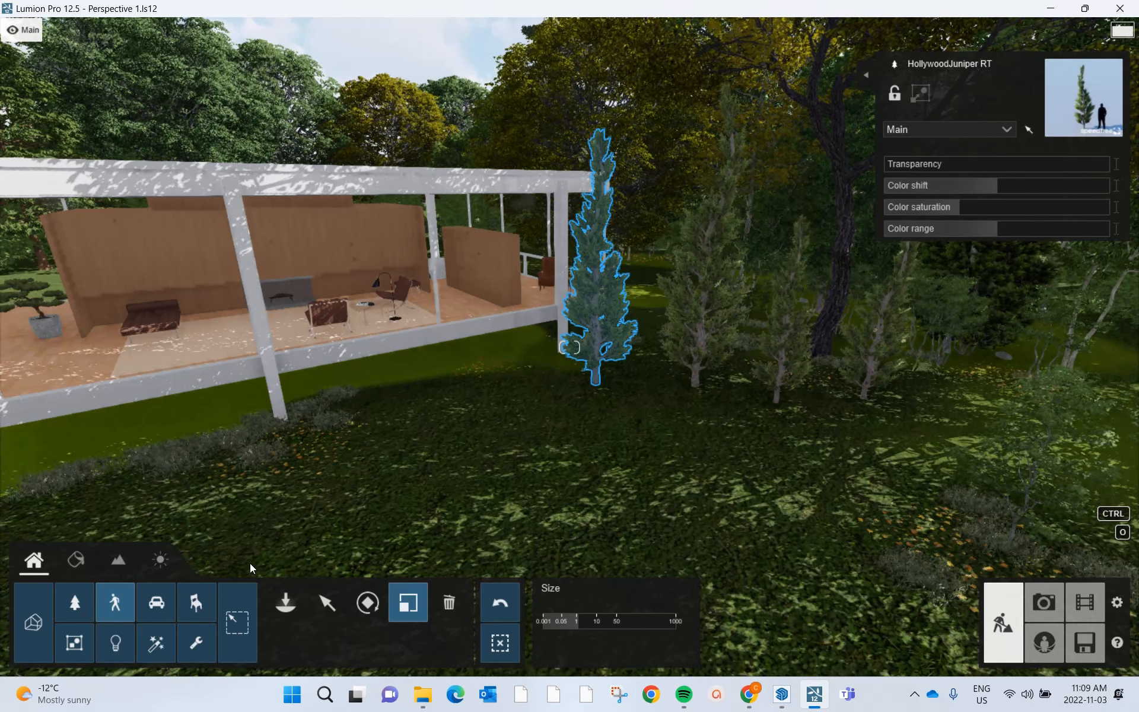
pyautogui.click(112, 612)
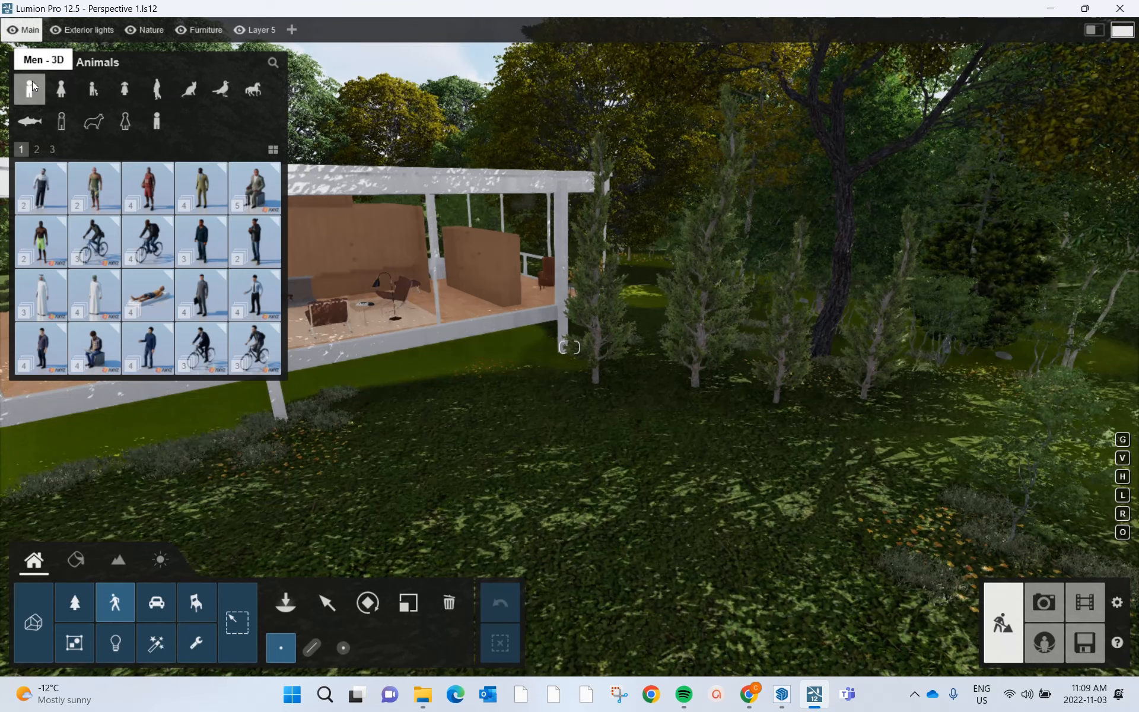
pyautogui.click(62, 89)
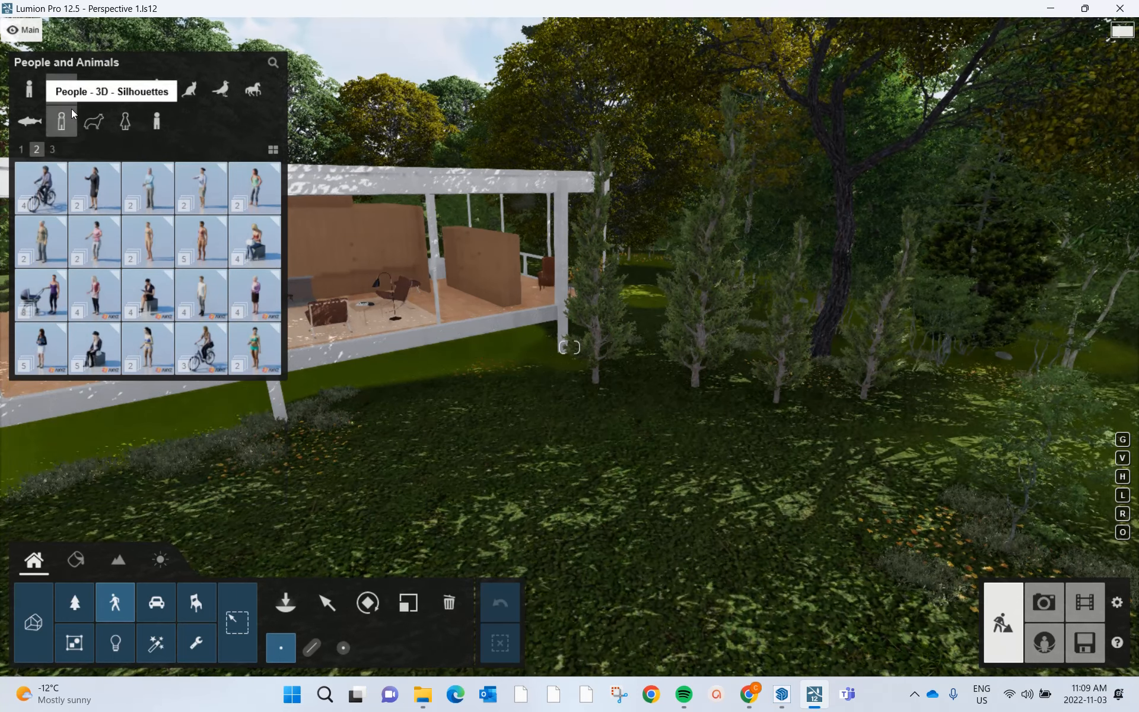
pyautogui.click(92, 84)
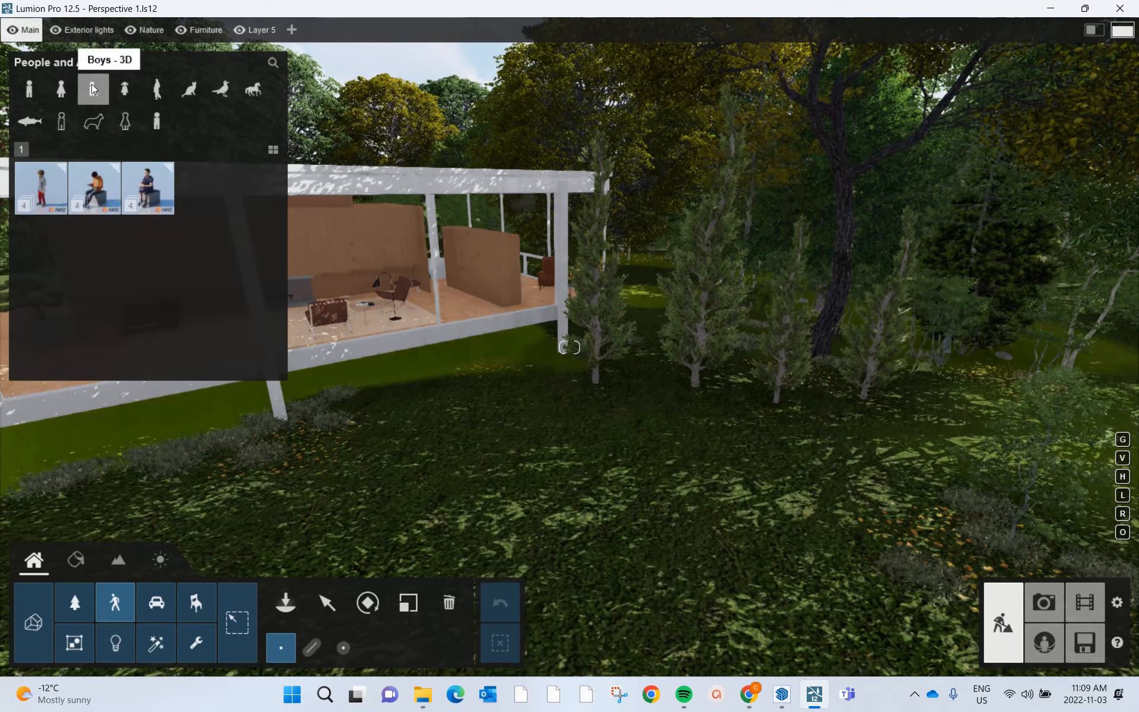
pyautogui.click(123, 88)
pyautogui.click(191, 90)
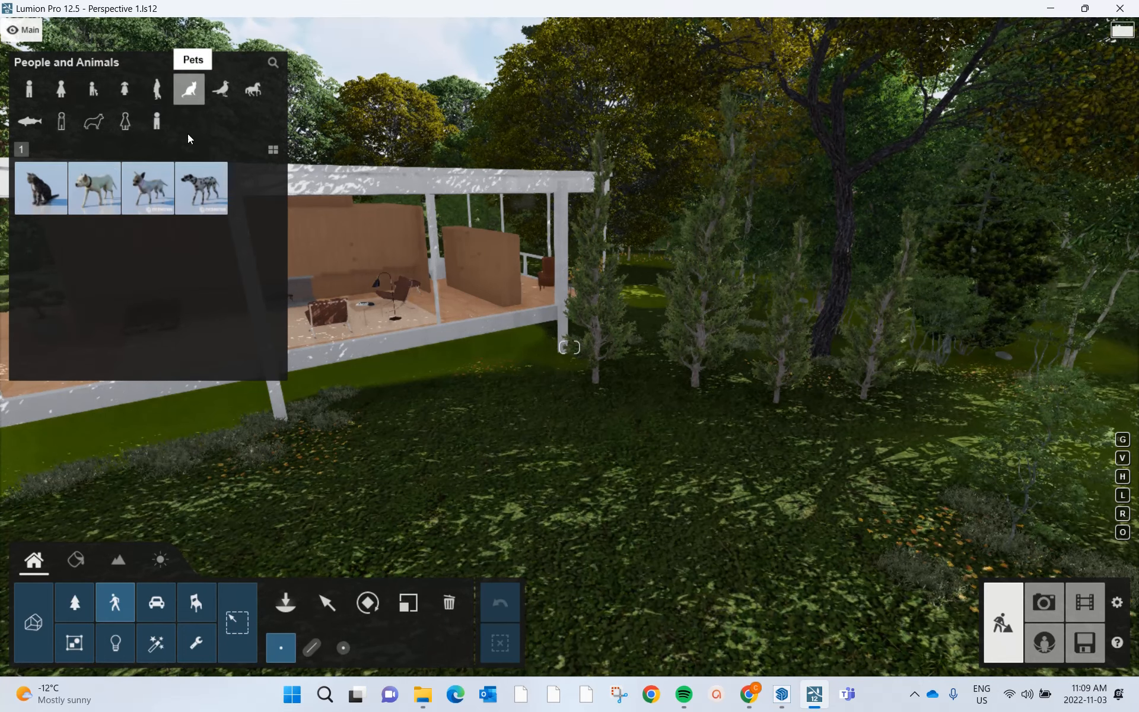
pyautogui.click(219, 94)
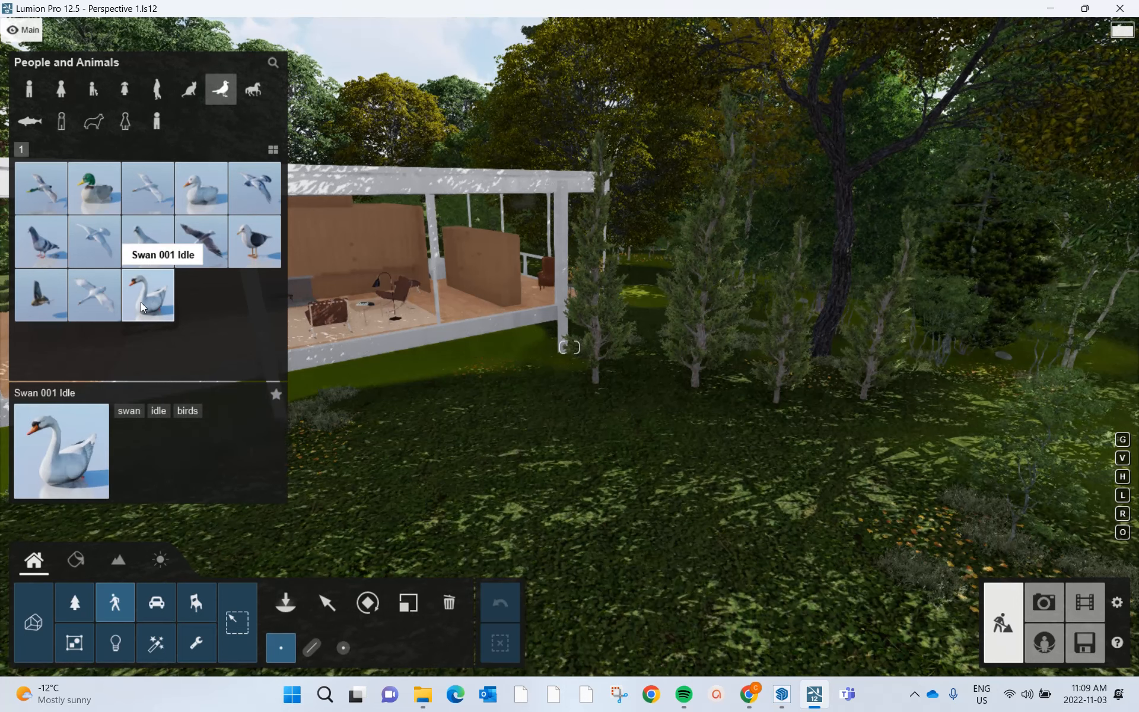
pyautogui.click(255, 91)
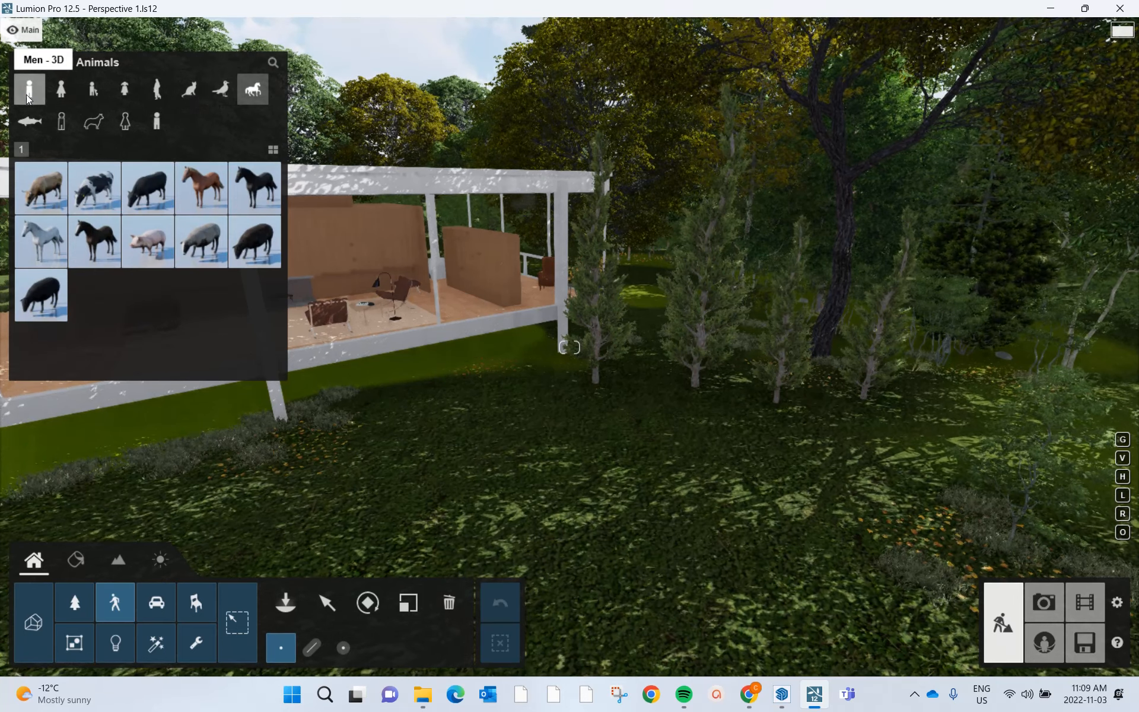
pyautogui.click(34, 126)
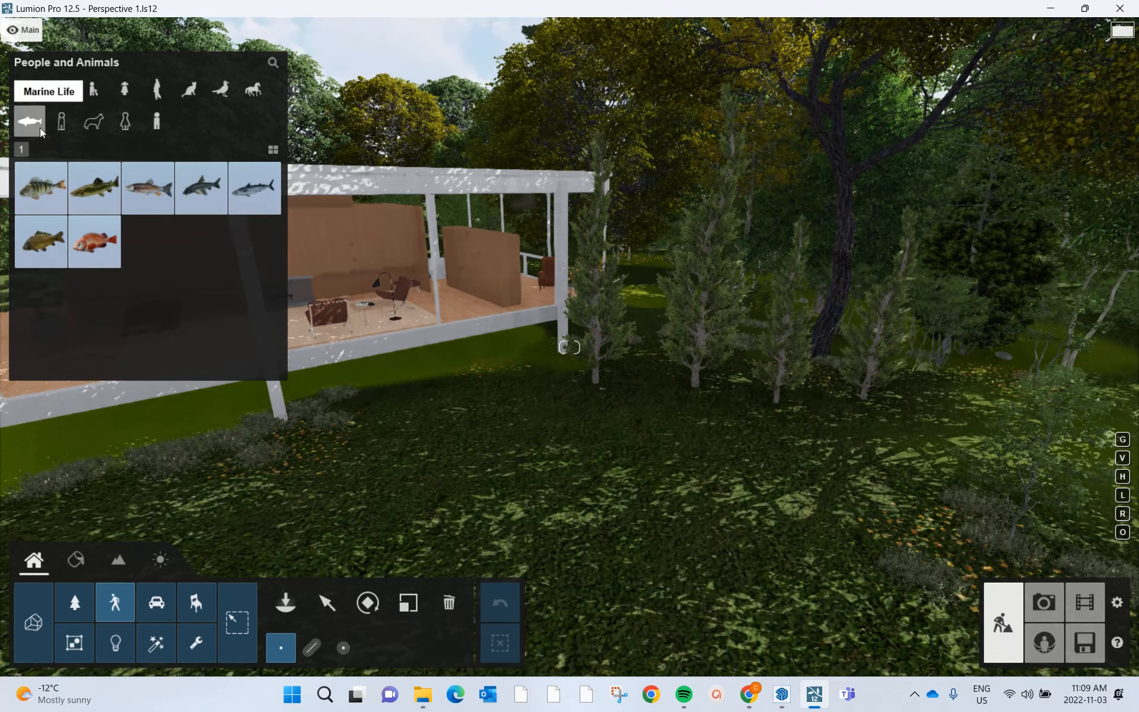
pyautogui.click(31, 86)
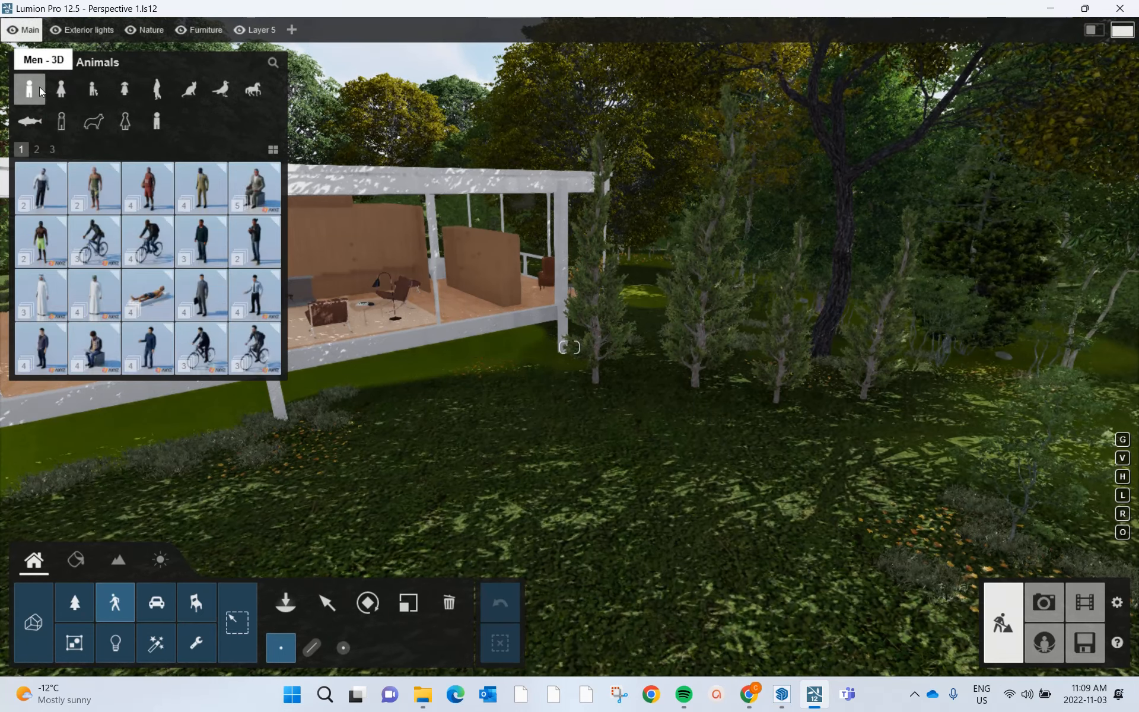
# Place one Woman African 0005 Dog from the 3D women category on the grass in front of the pavilion
pyautogui.click(61, 88)
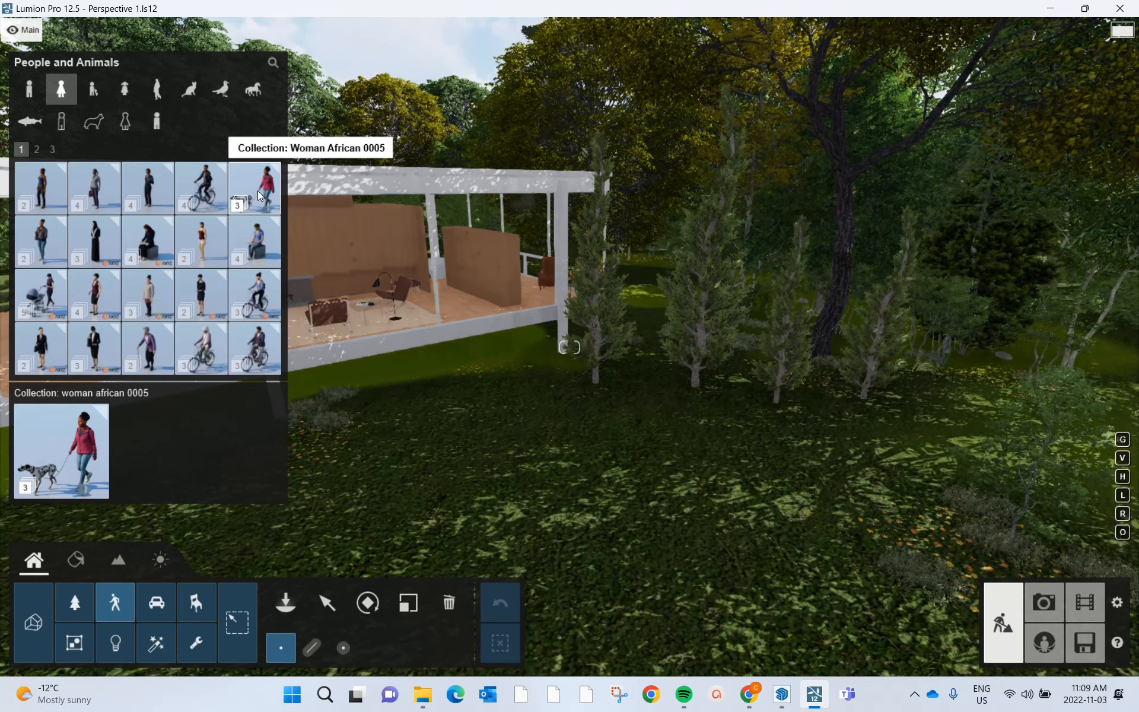
pyautogui.click(257, 193)
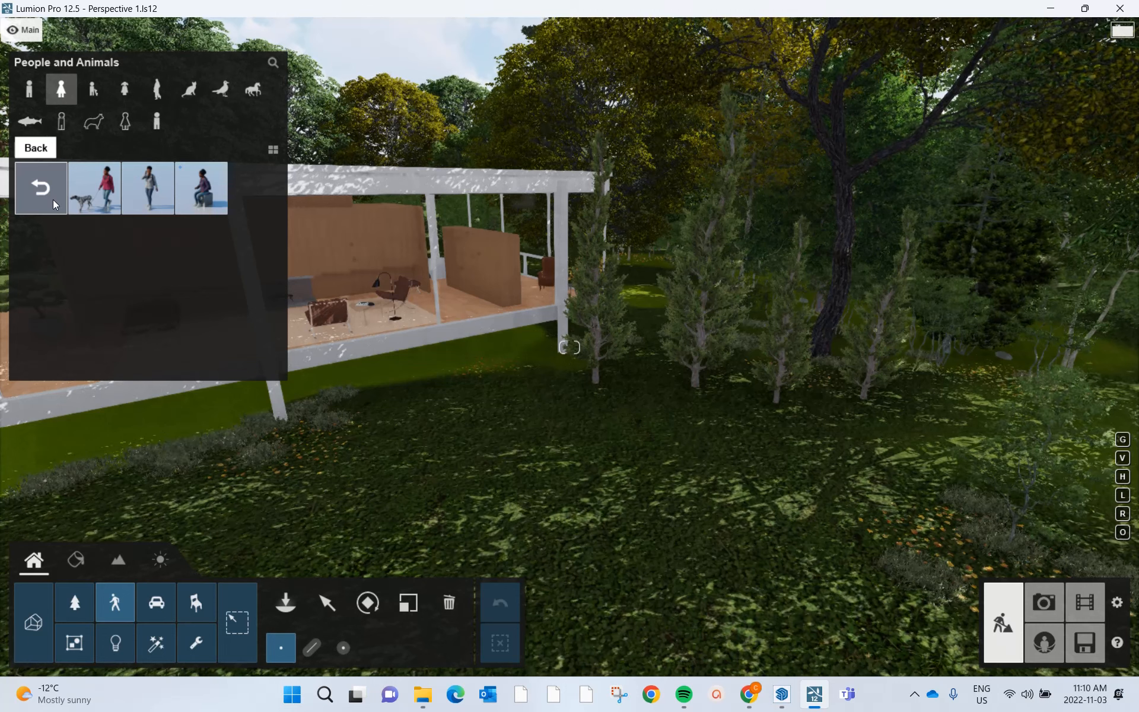
pyautogui.click(52, 200)
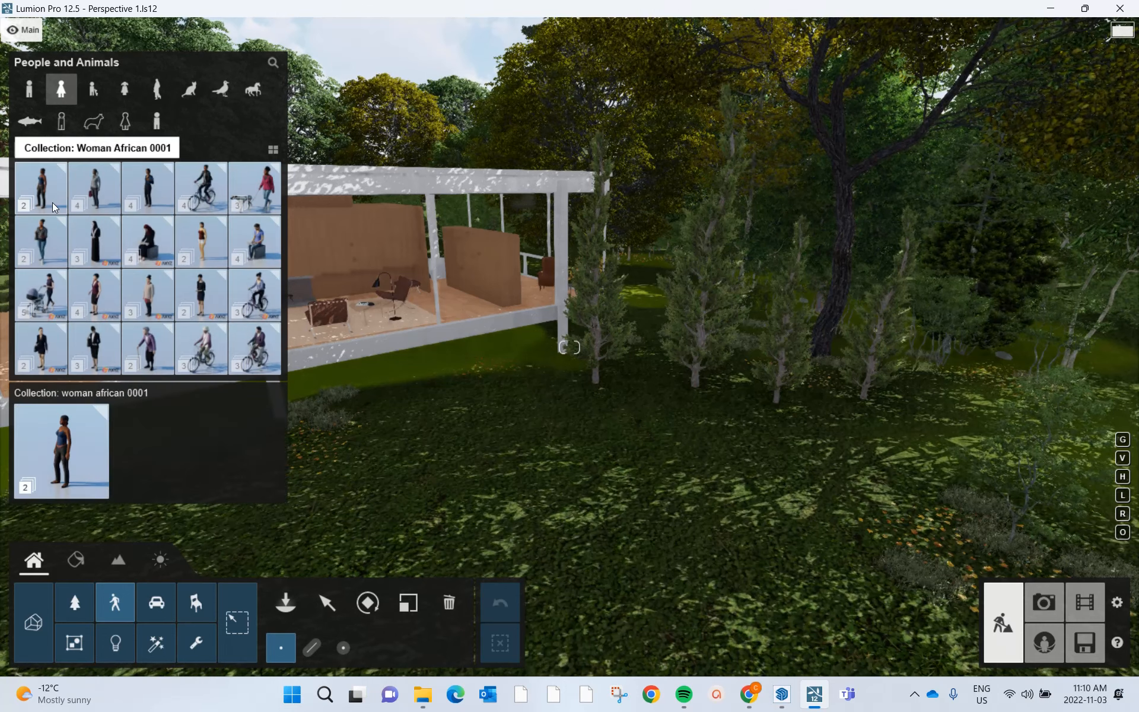
pyautogui.click(238, 203)
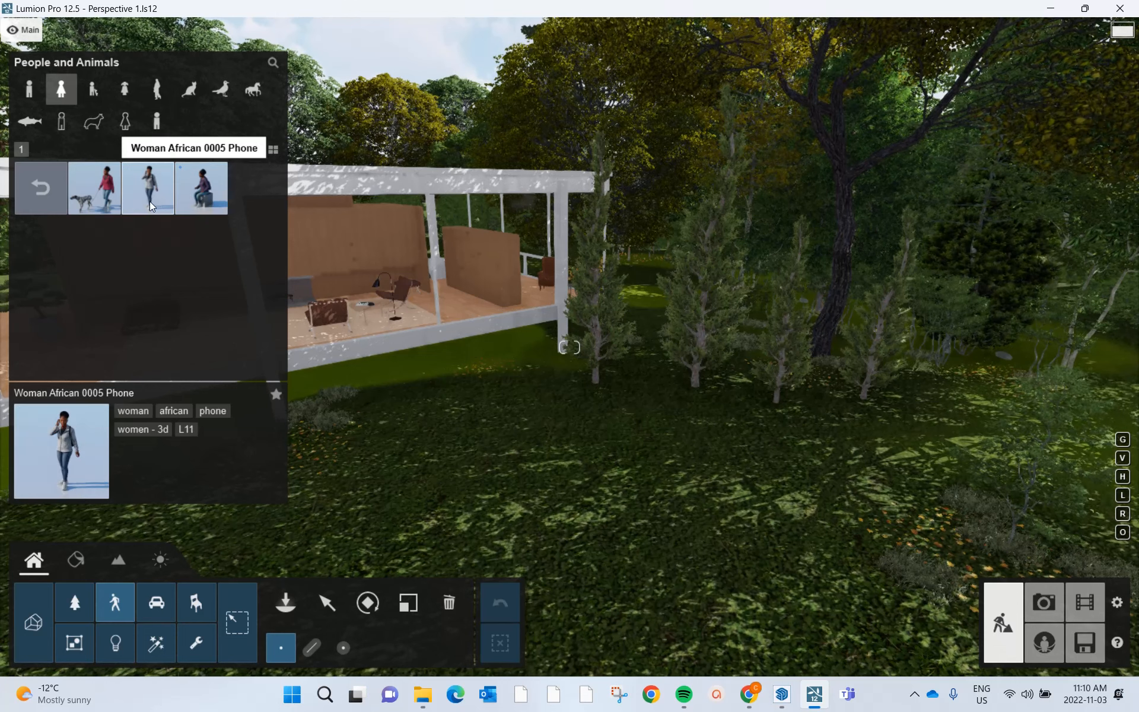
pyautogui.click(97, 195)
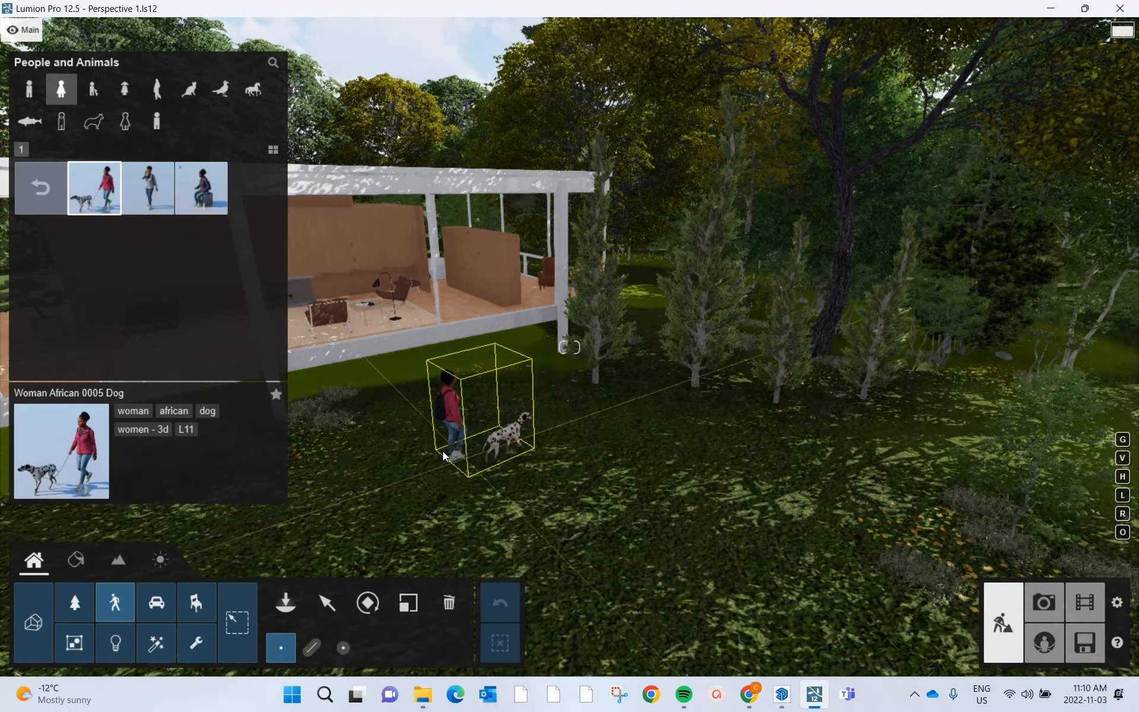
pyautogui.click(446, 458)
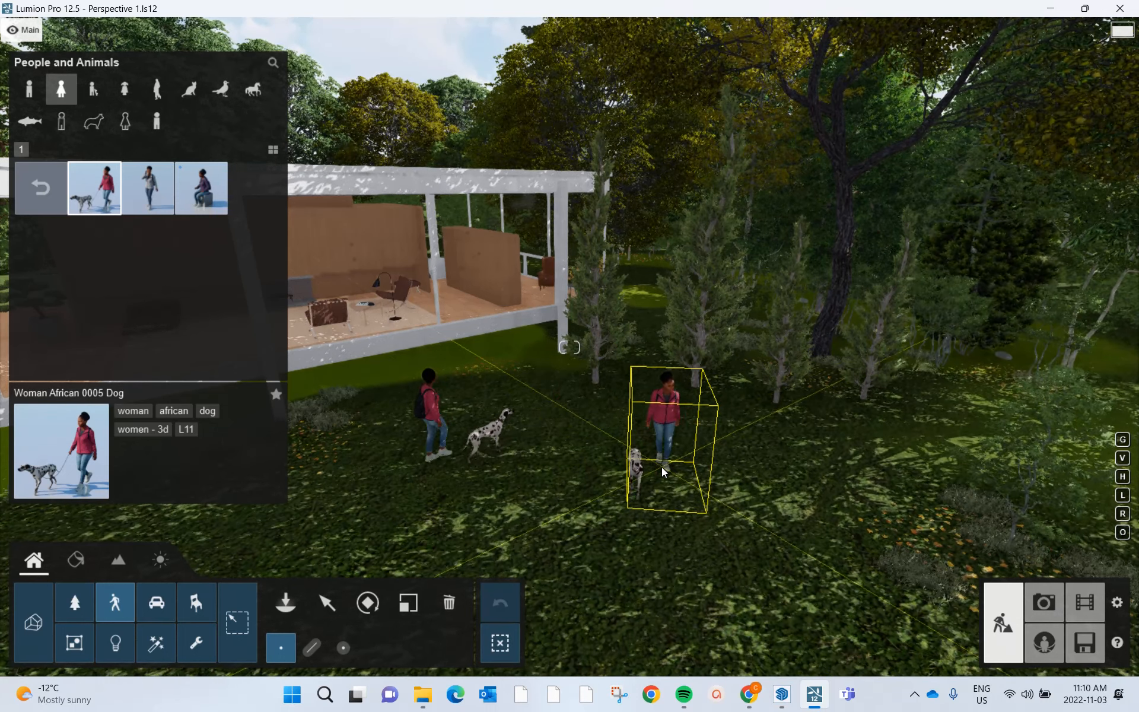
pyautogui.press('Escape')
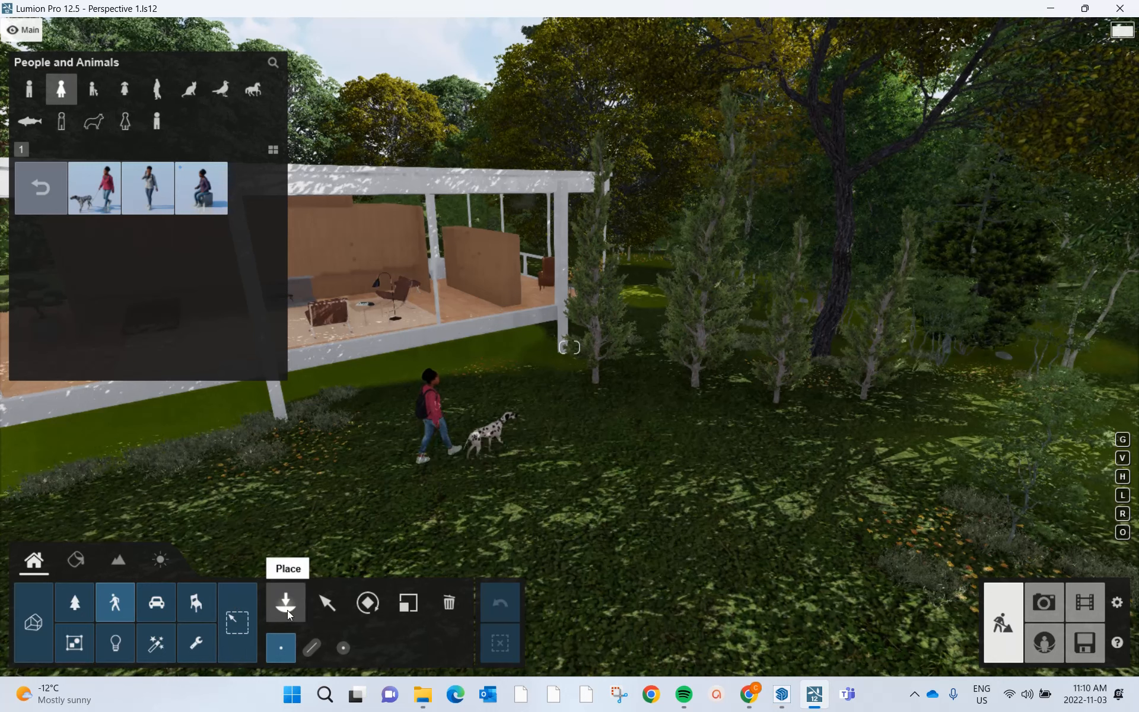
# Select the woman with the dog and move her freely across the lawn, away from the junipers toward the raised terrace
pyautogui.click(323, 603)
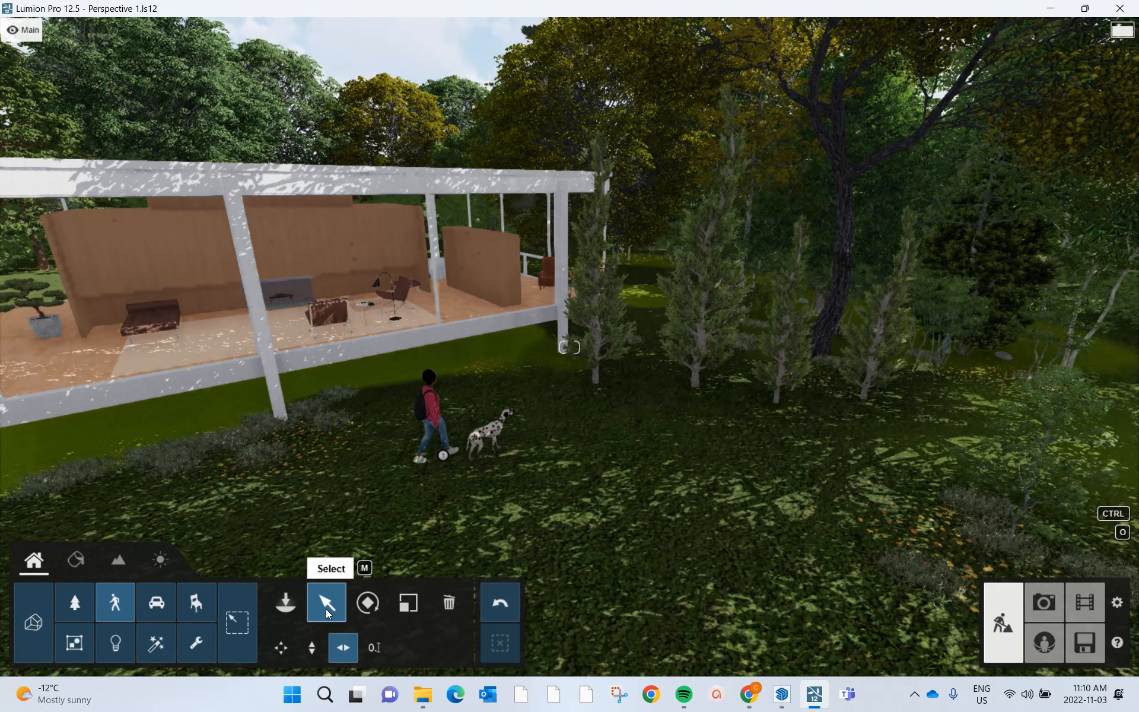
pyautogui.click(444, 456)
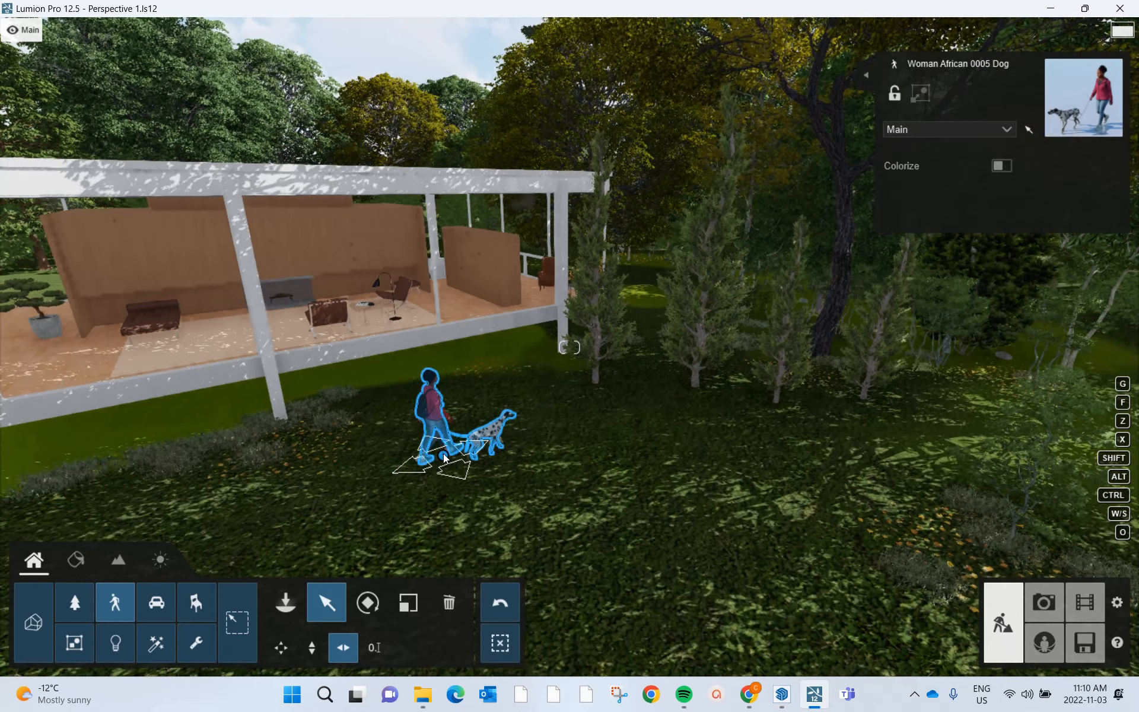
pyautogui.click(287, 649)
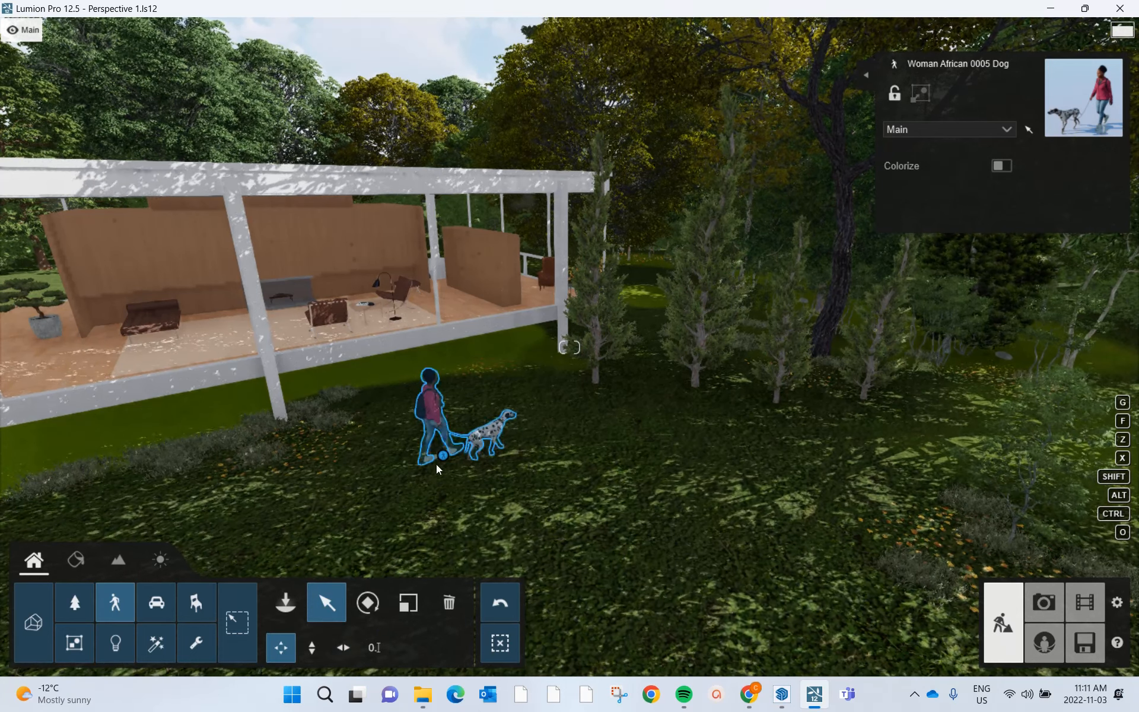
pyautogui.moveTo(443, 456); pyautogui.dragTo(515, 522)
pyautogui.moveTo(660, 534); pyautogui.dragTo(663, 533, button='right')
pyautogui.press('s')
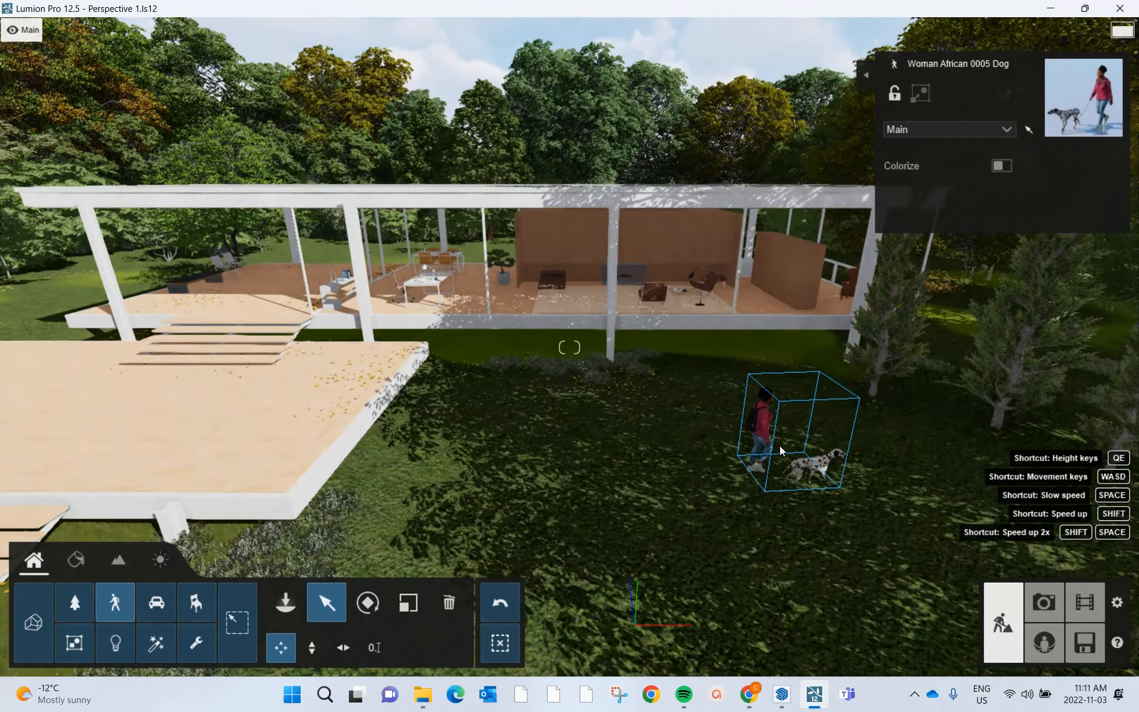
pyautogui.moveTo(762, 471); pyautogui.dragTo(676, 475)
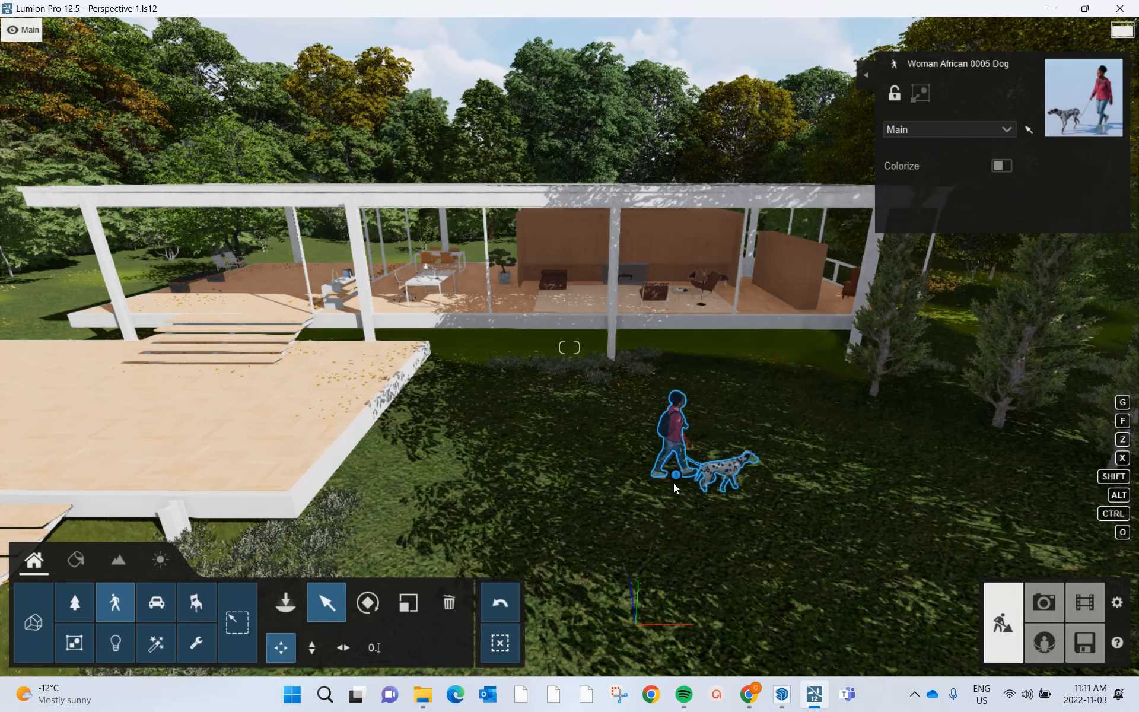
# Move the woman with the dog onto the raised terrace and rotate her to face the pavilion steps
pyautogui.moveTo(675, 474); pyautogui.dragTo(172, 403)
pyautogui.moveTo(344, 472); pyautogui.dragTo(250, 502, button='right')
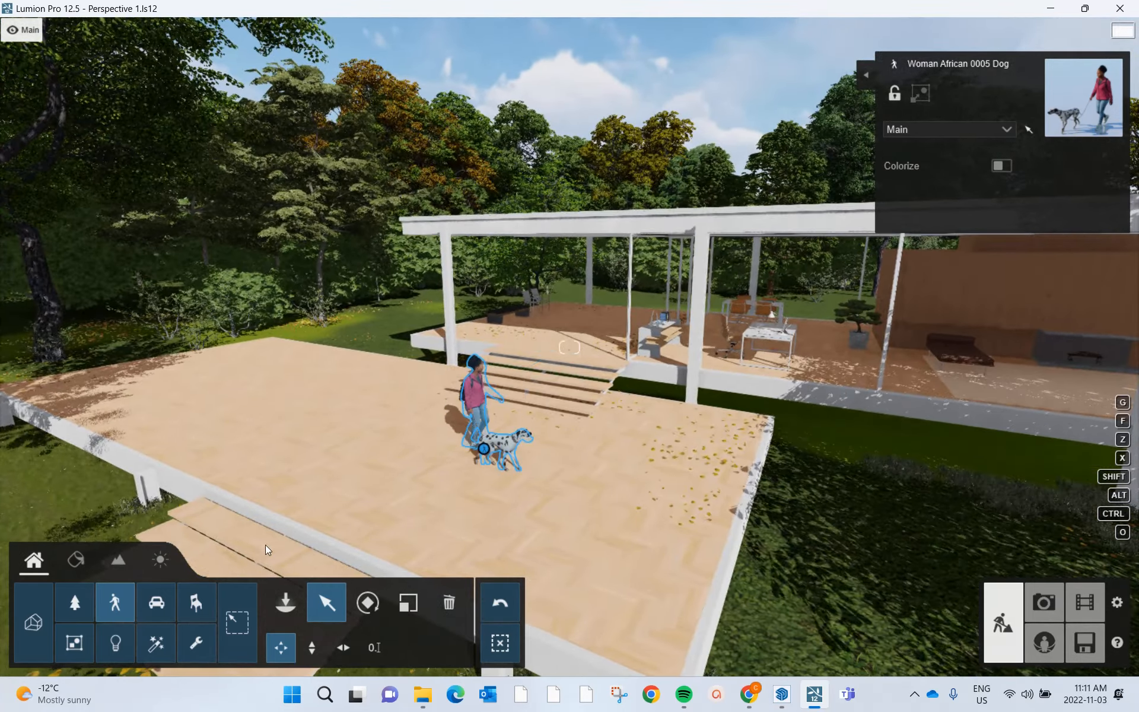
pyautogui.click(367, 602)
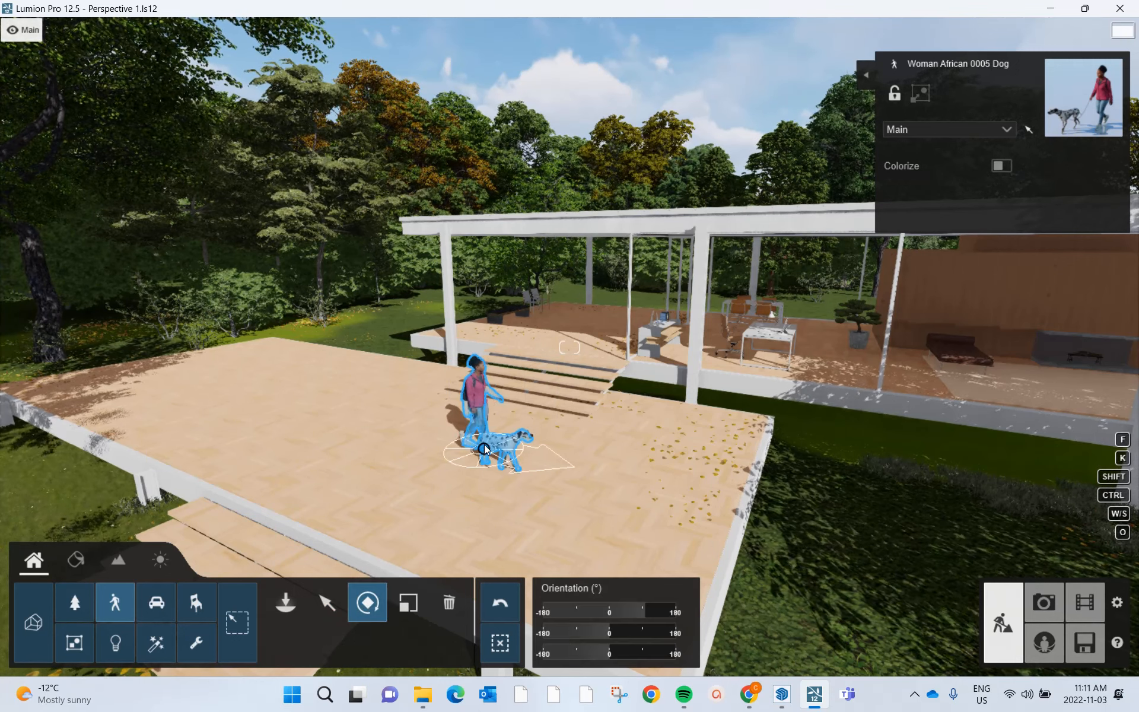
pyautogui.moveTo(485, 449); pyautogui.dragTo(532, 394)
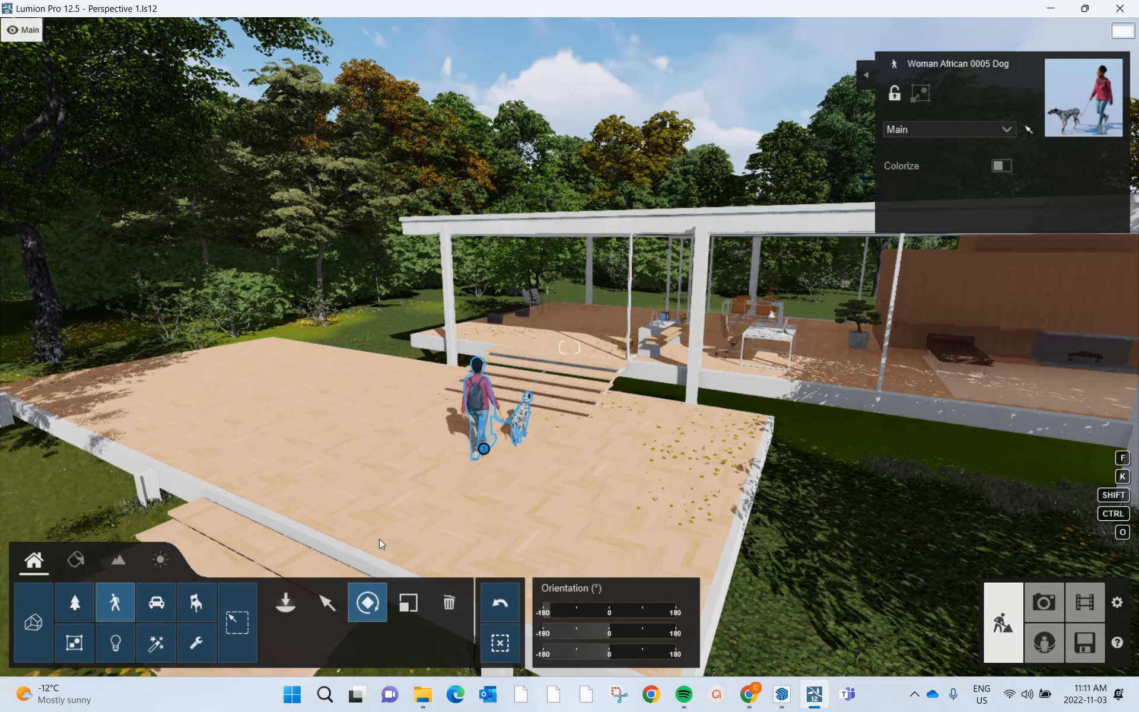
pyautogui.click(410, 613)
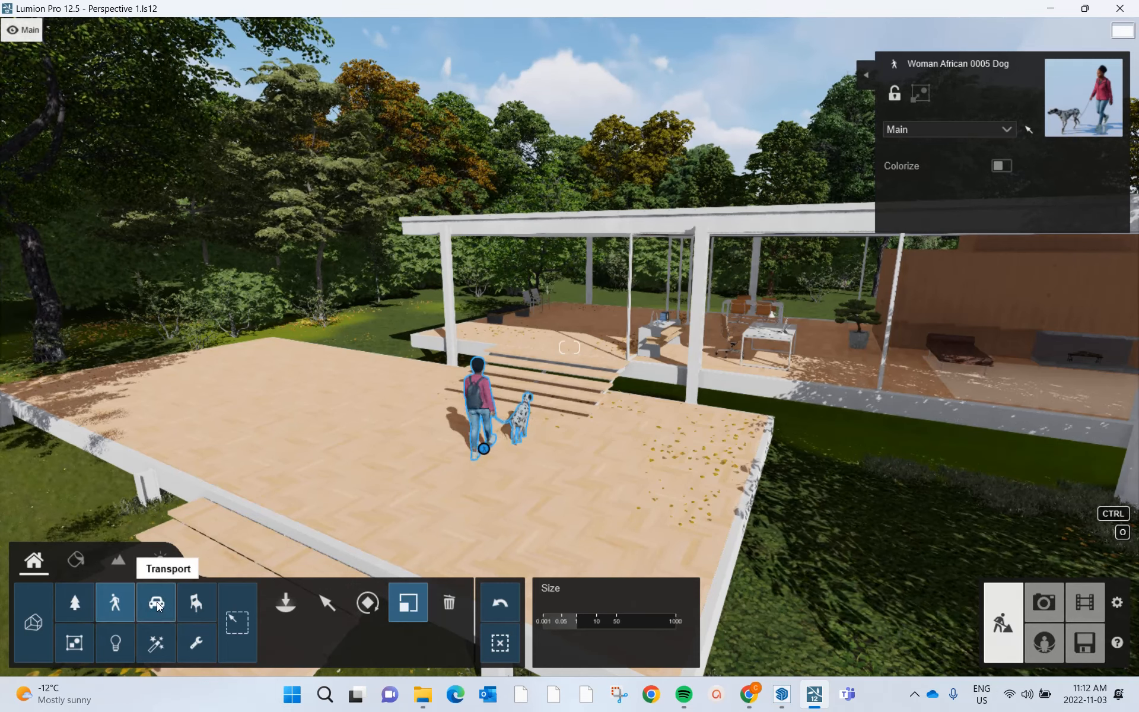
# Browse the Objects library, examining the seating, table, kitchen, plumbing, and food and drink categories
pyautogui.click(192, 605)
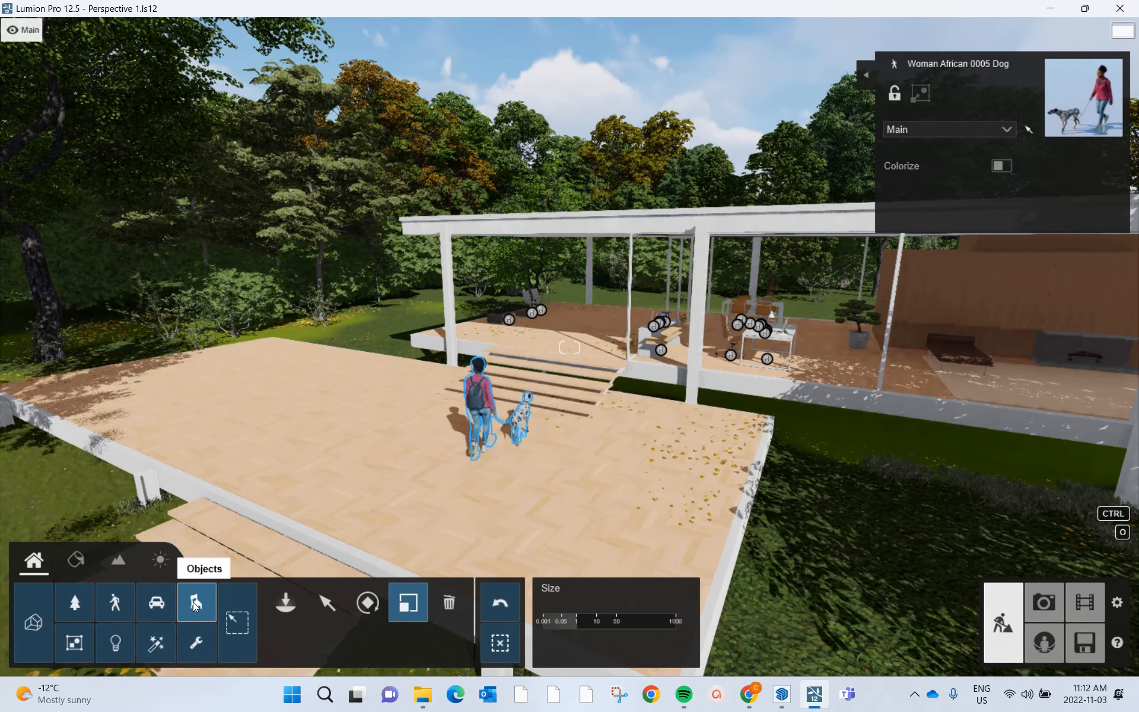
pyautogui.click(193, 601)
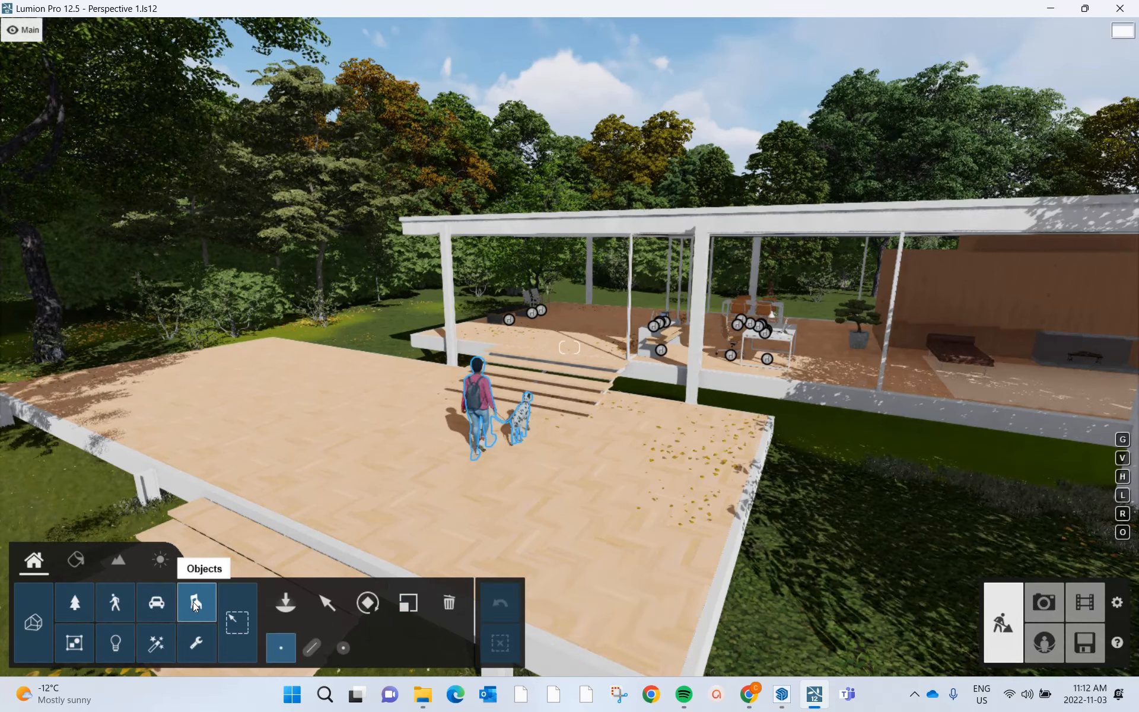
pyautogui.click(194, 605)
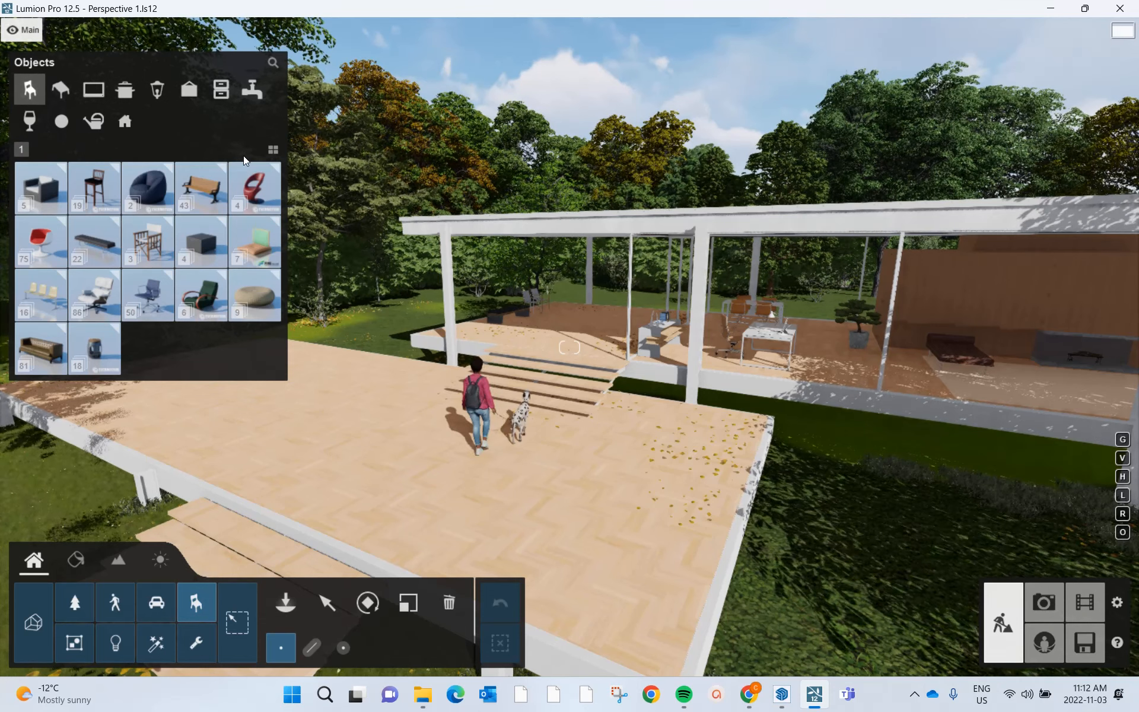
pyautogui.moveTo(261, 30)
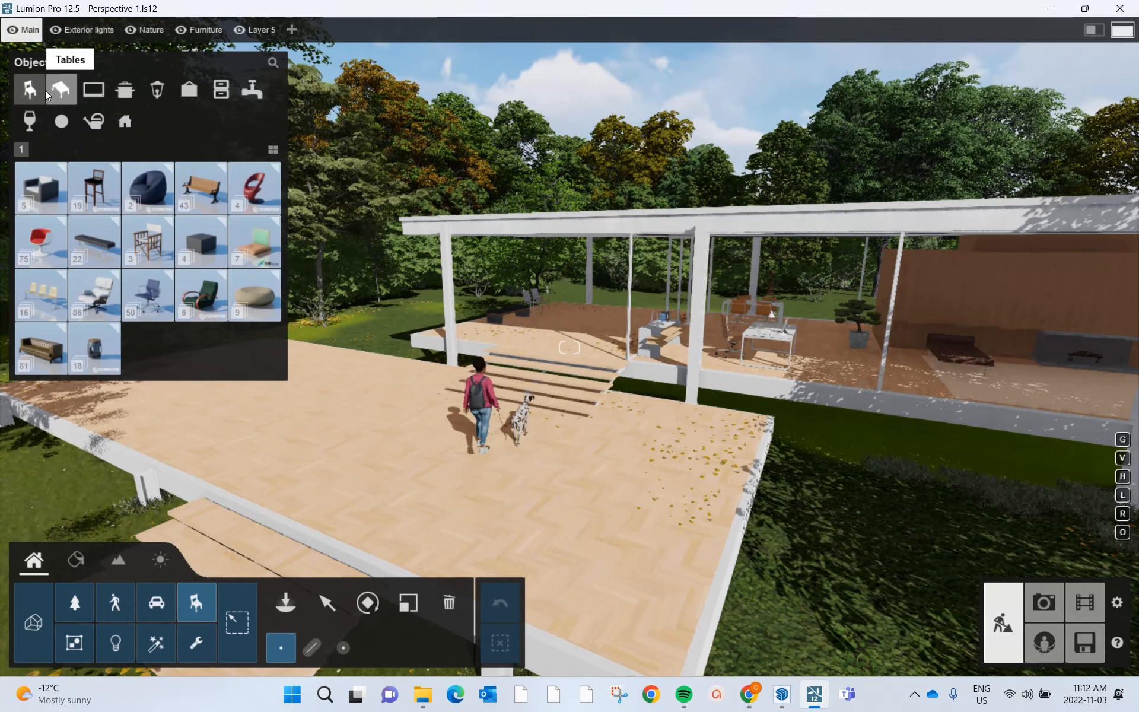
pyautogui.moveTo(41, 180)
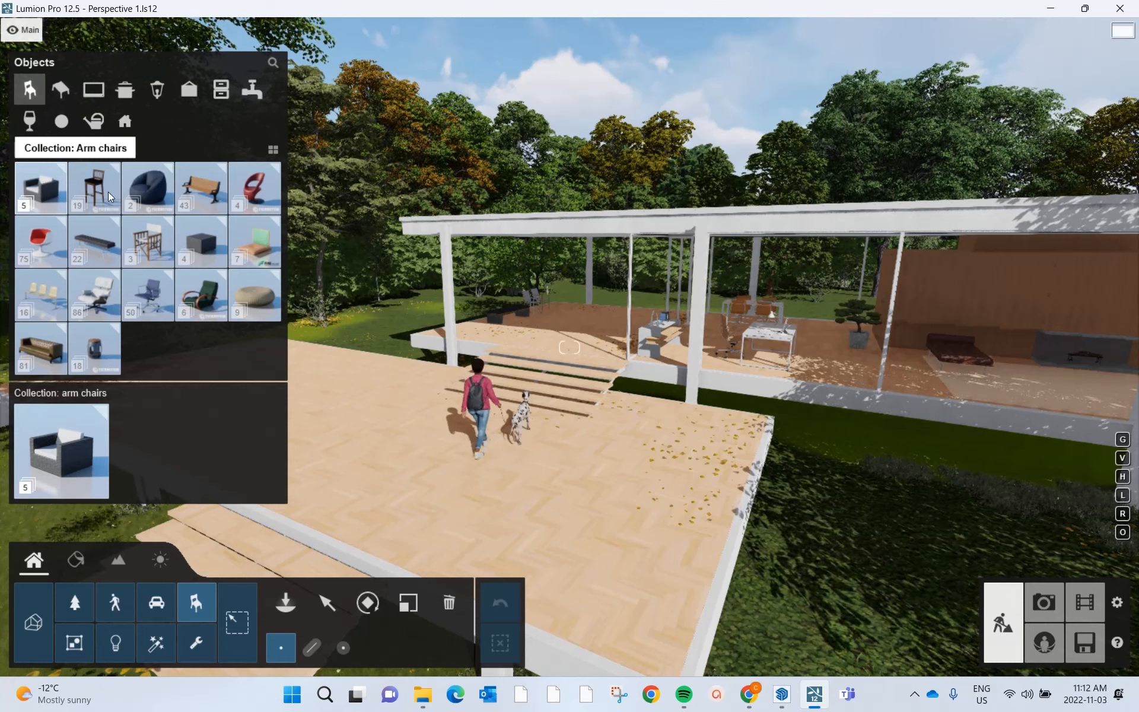
pyautogui.click(62, 92)
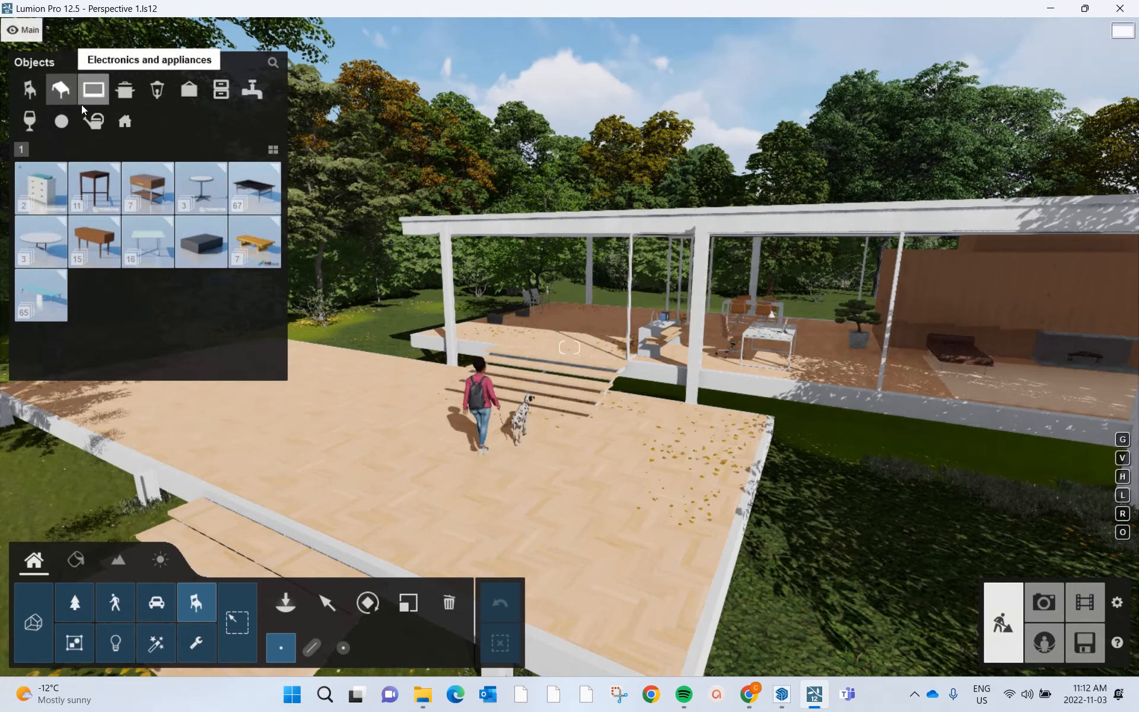
pyautogui.click(126, 91)
pyautogui.click(251, 91)
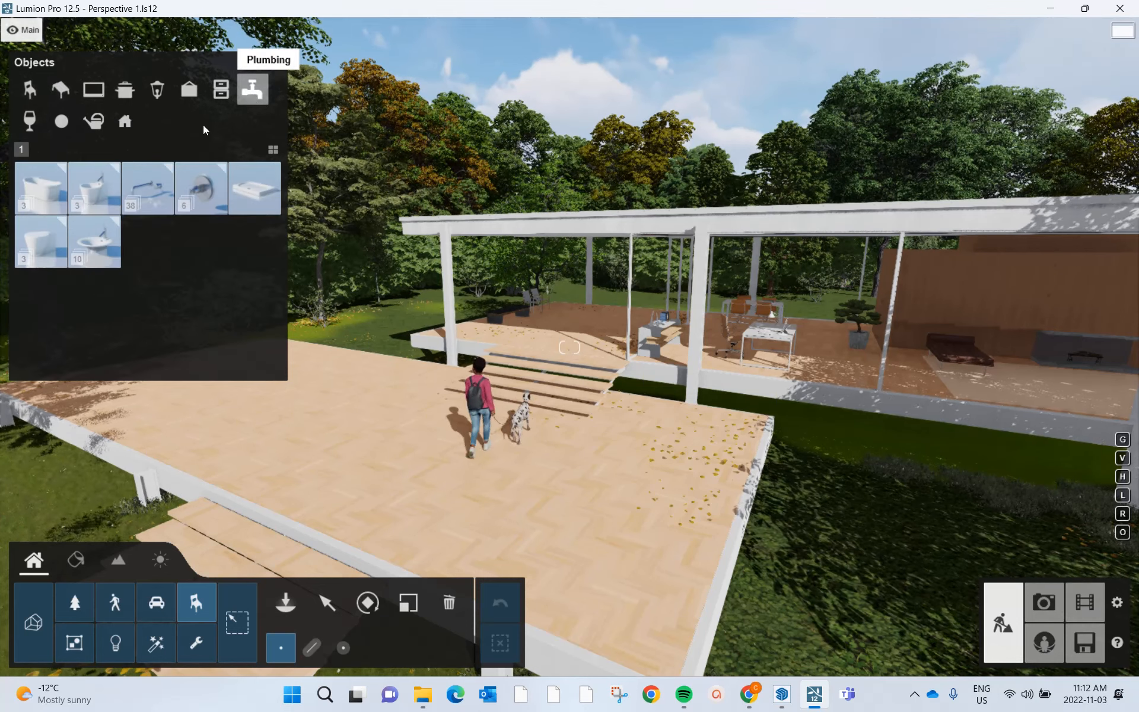
pyautogui.click(33, 123)
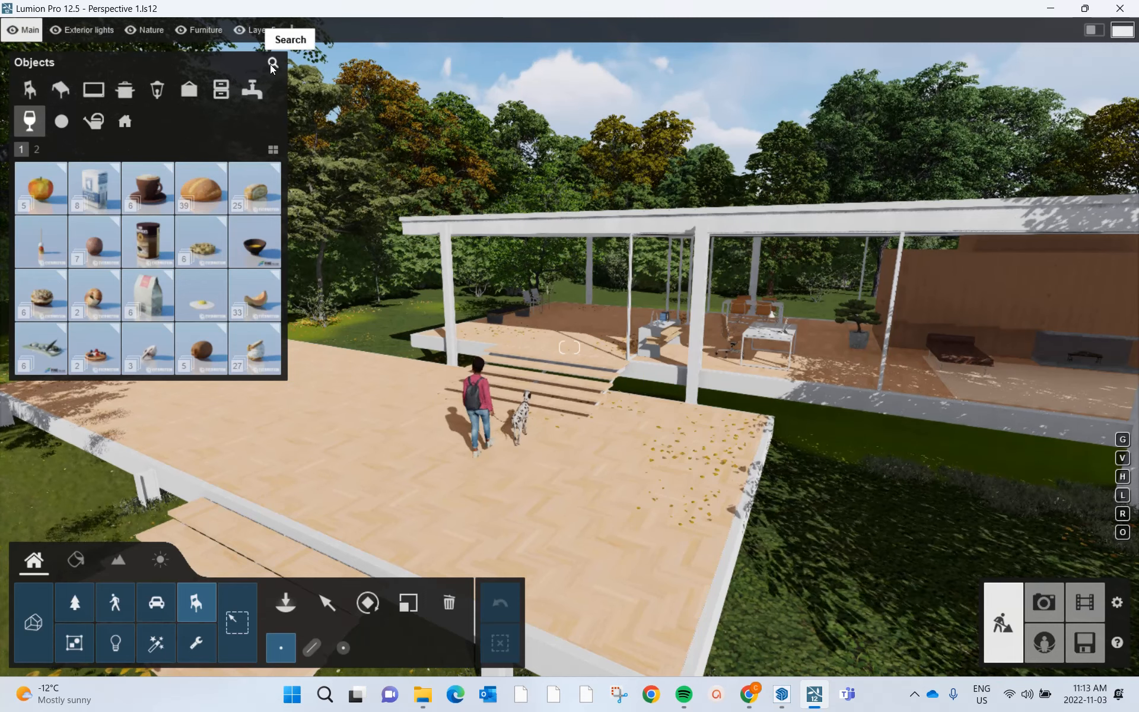
# Search the Nature library for "karl foe" to find the feather reed grass
pyautogui.click(81, 608)
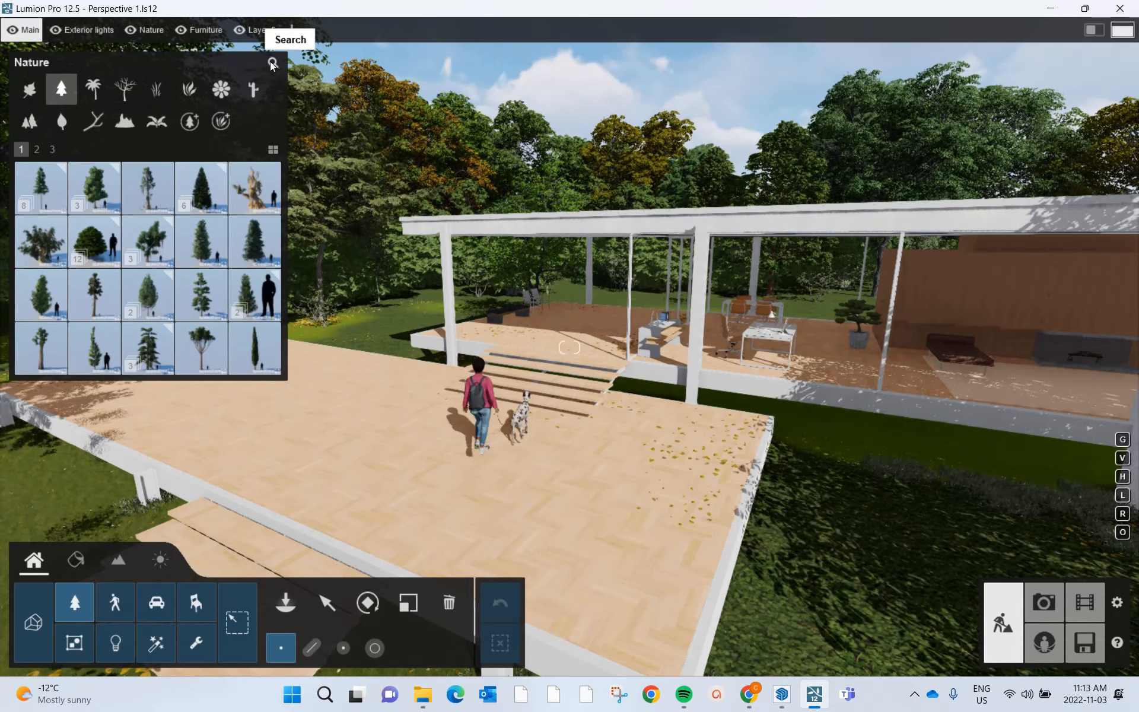
pyautogui.click(272, 60)
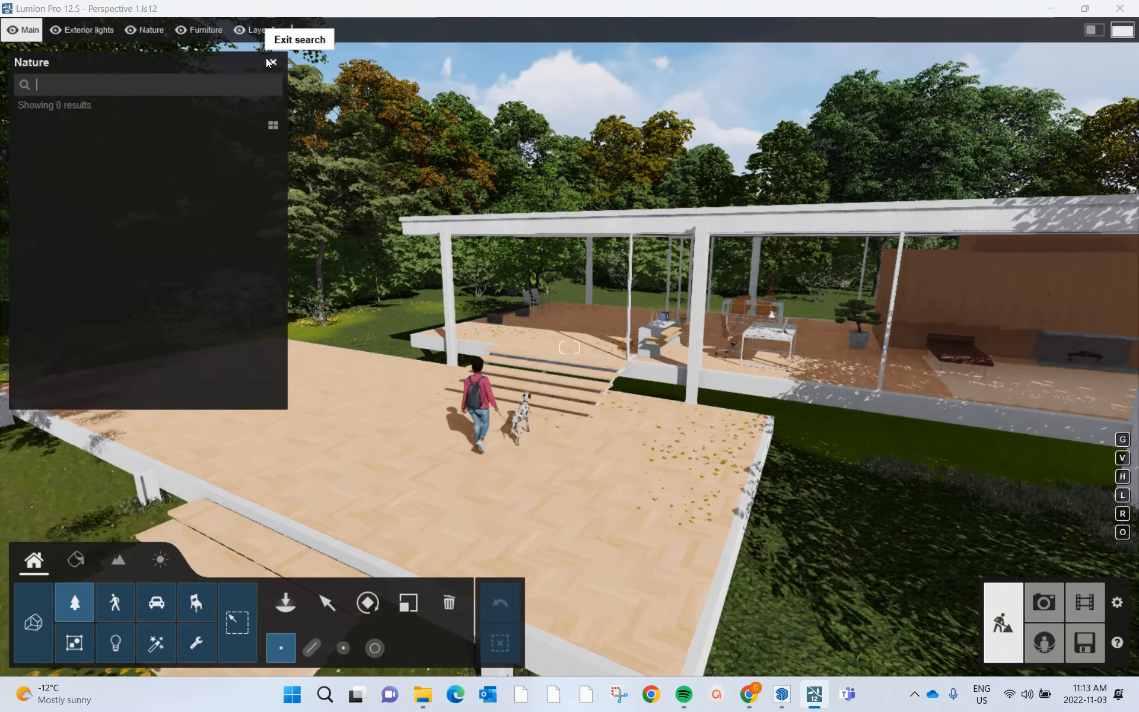
pyautogui.write('karl')
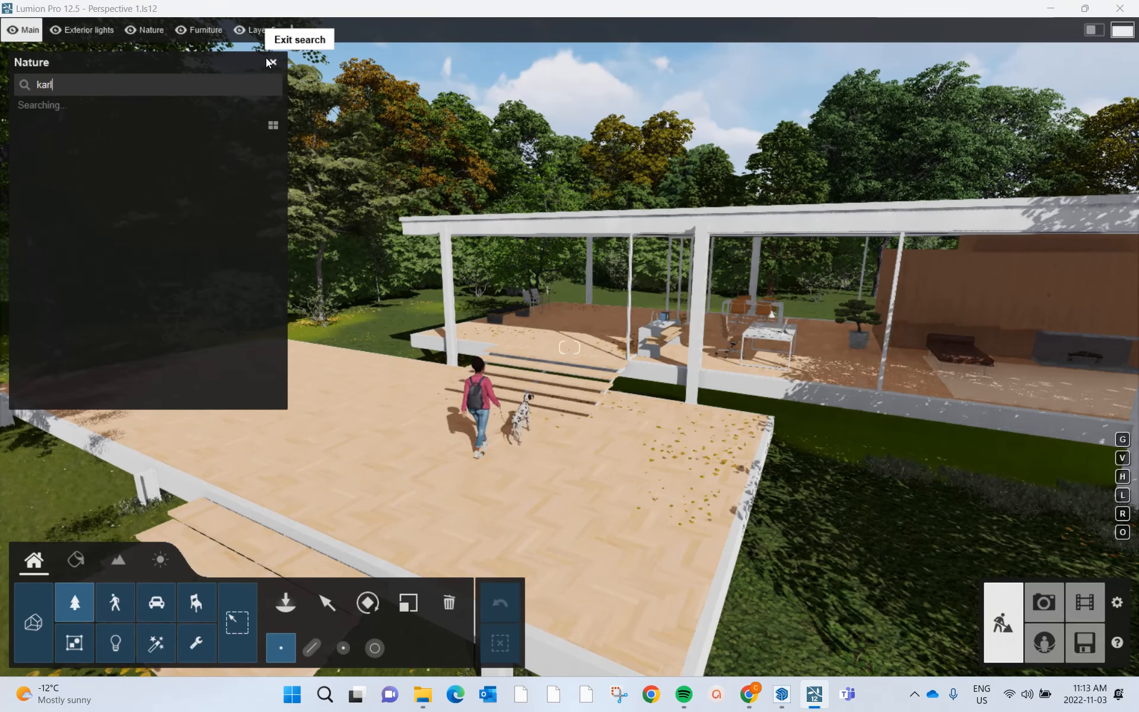
pyautogui.write(' f')
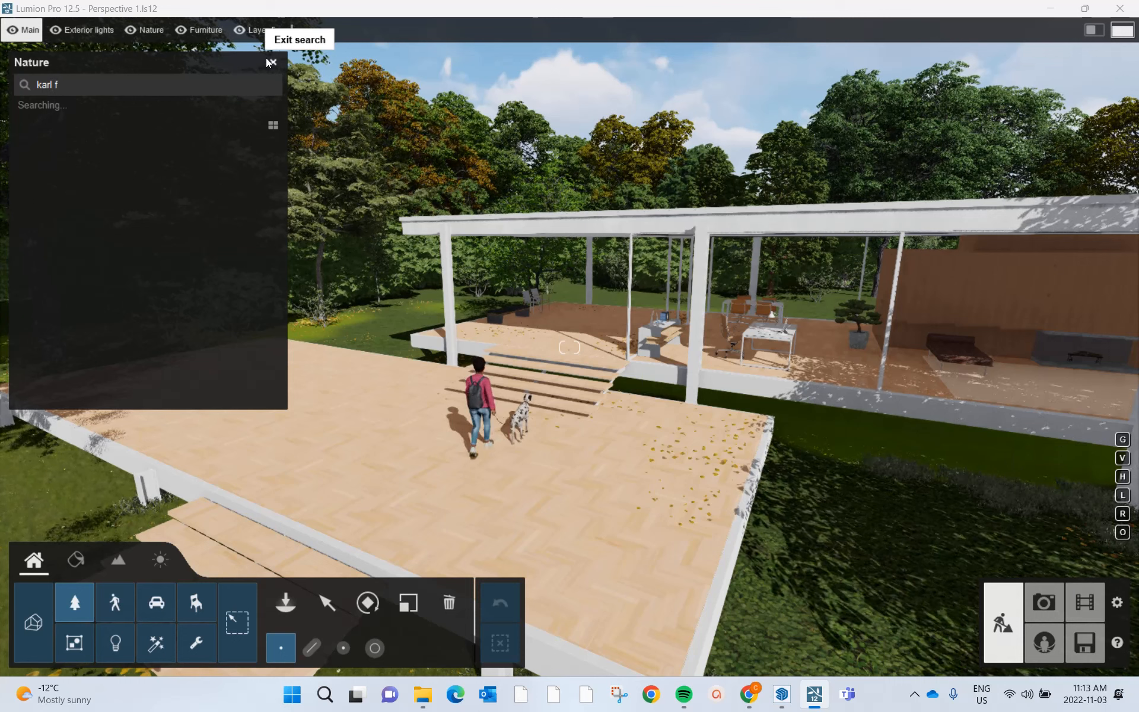
pyautogui.write('oe')
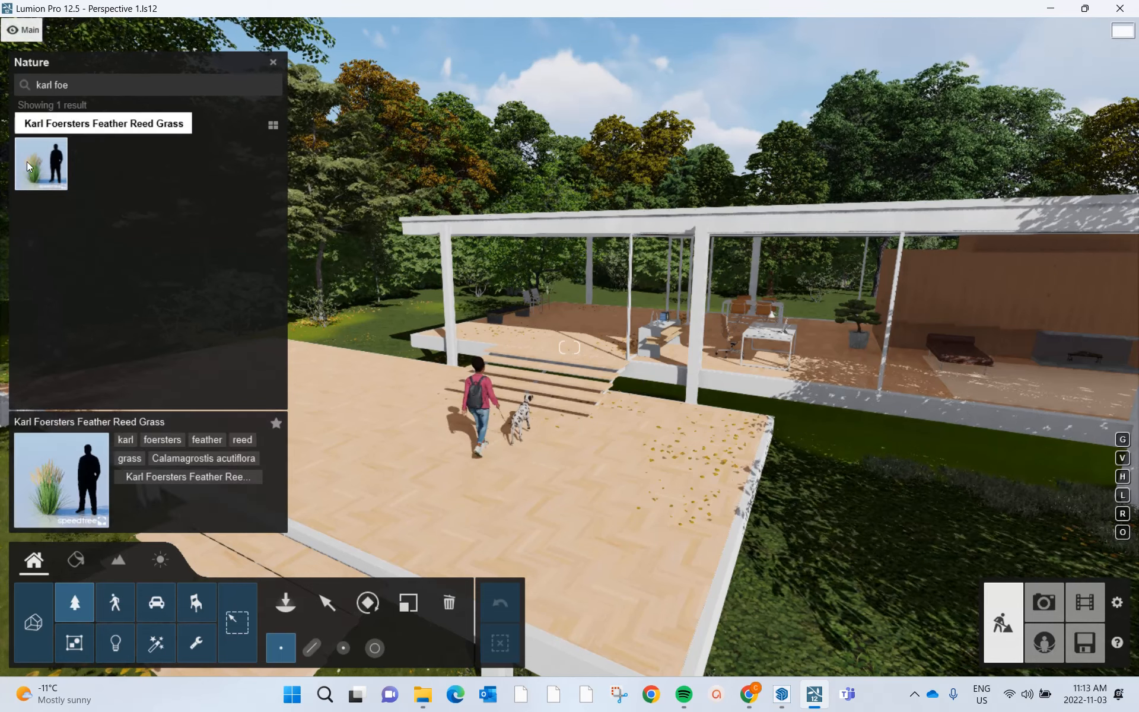
# Search the Objects library for "fire" and place one JapaneseFireplace 002 near the front edge of the terrace
pyautogui.click(196, 602)
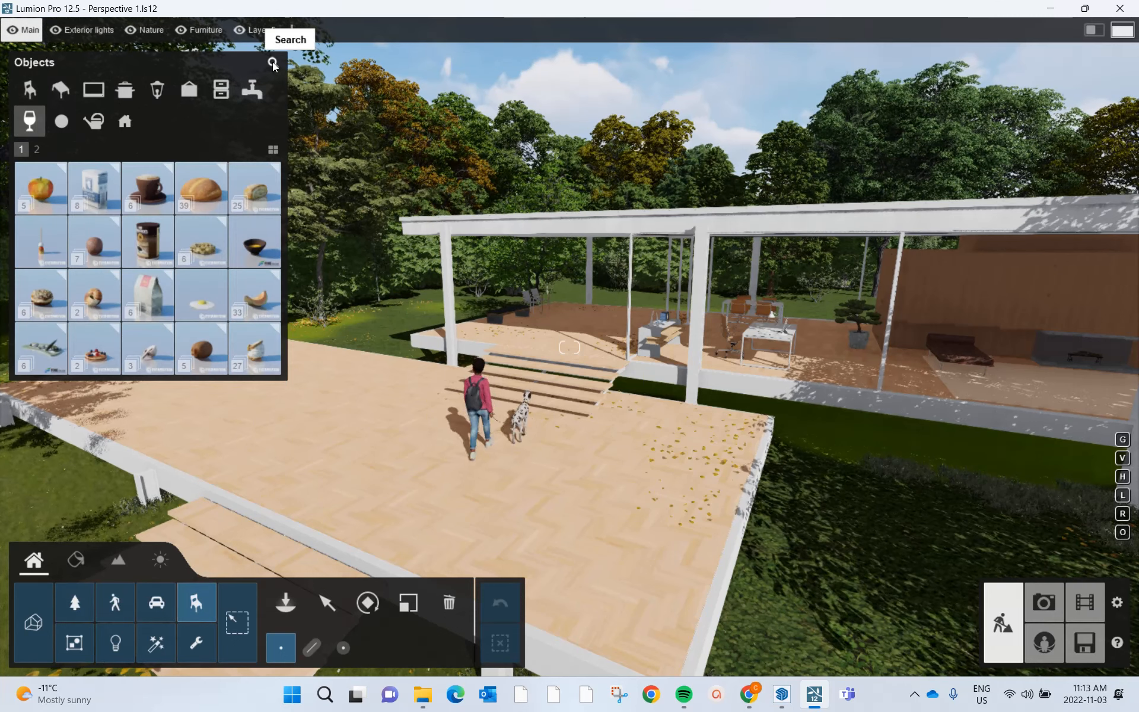
pyautogui.click(272, 61)
pyautogui.write('fire')
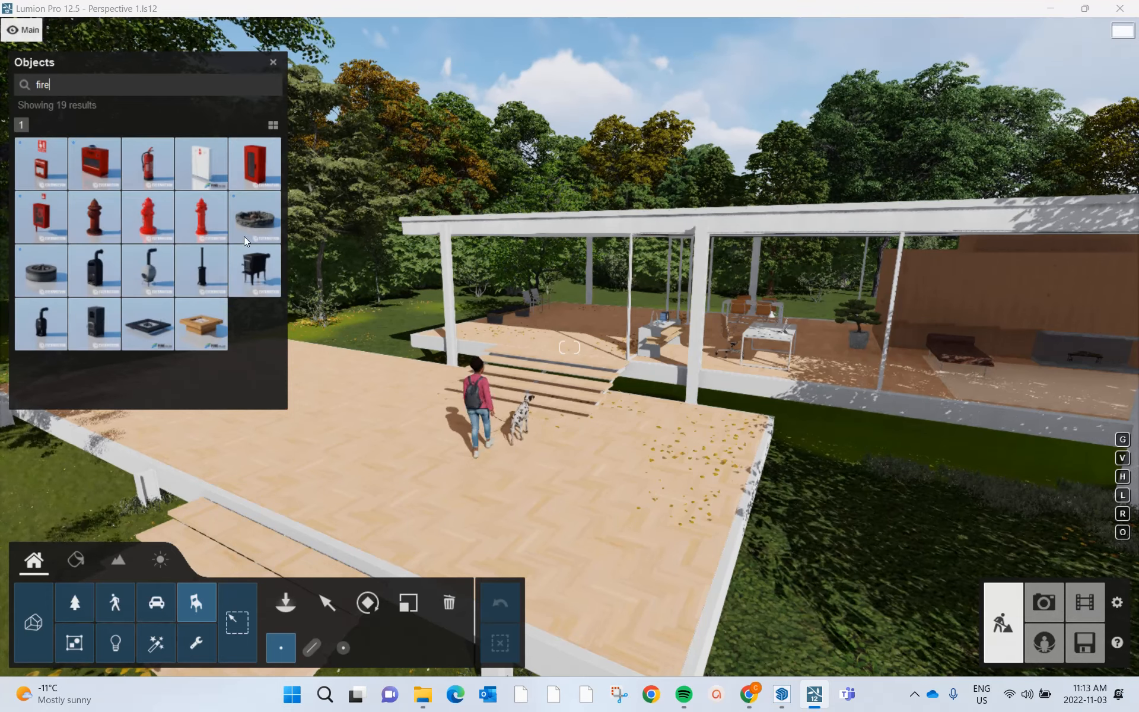
pyautogui.moveTo(151, 323)
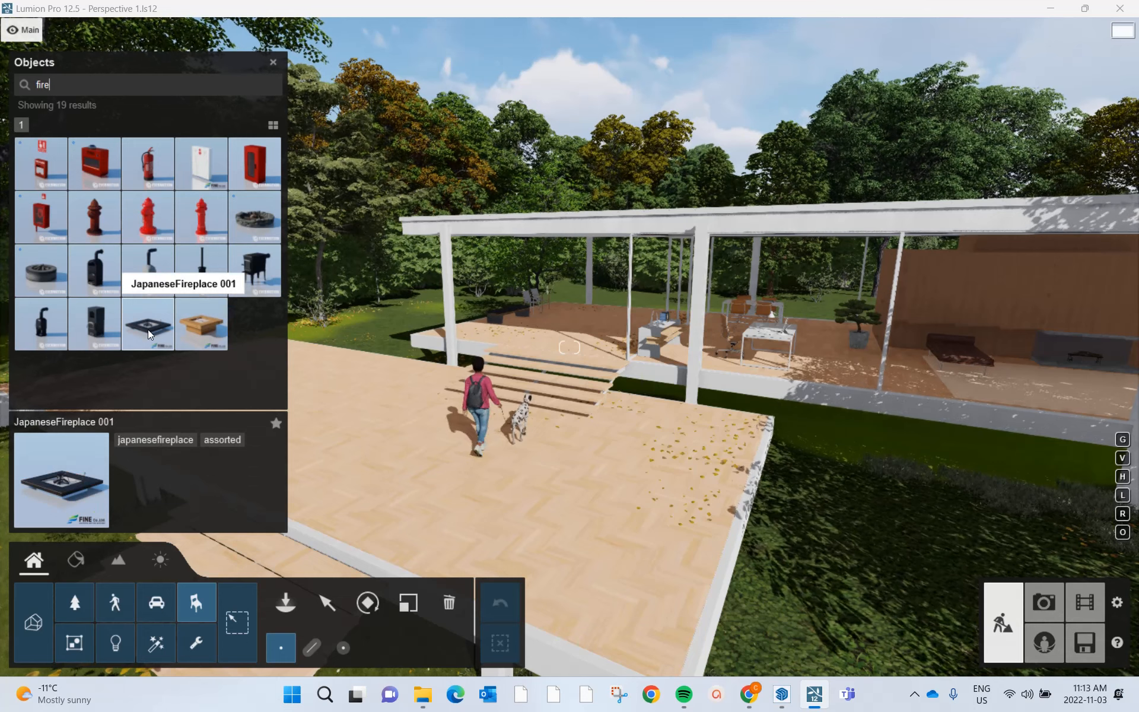
pyautogui.moveTo(208, 330)
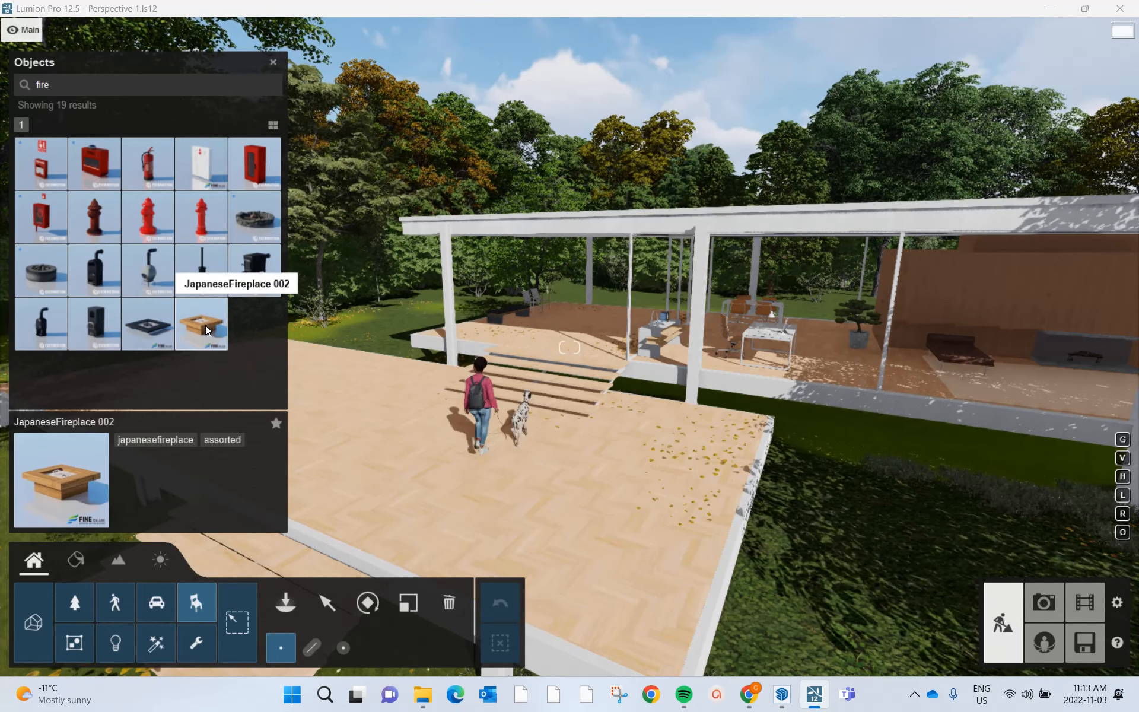
pyautogui.click(201, 326)
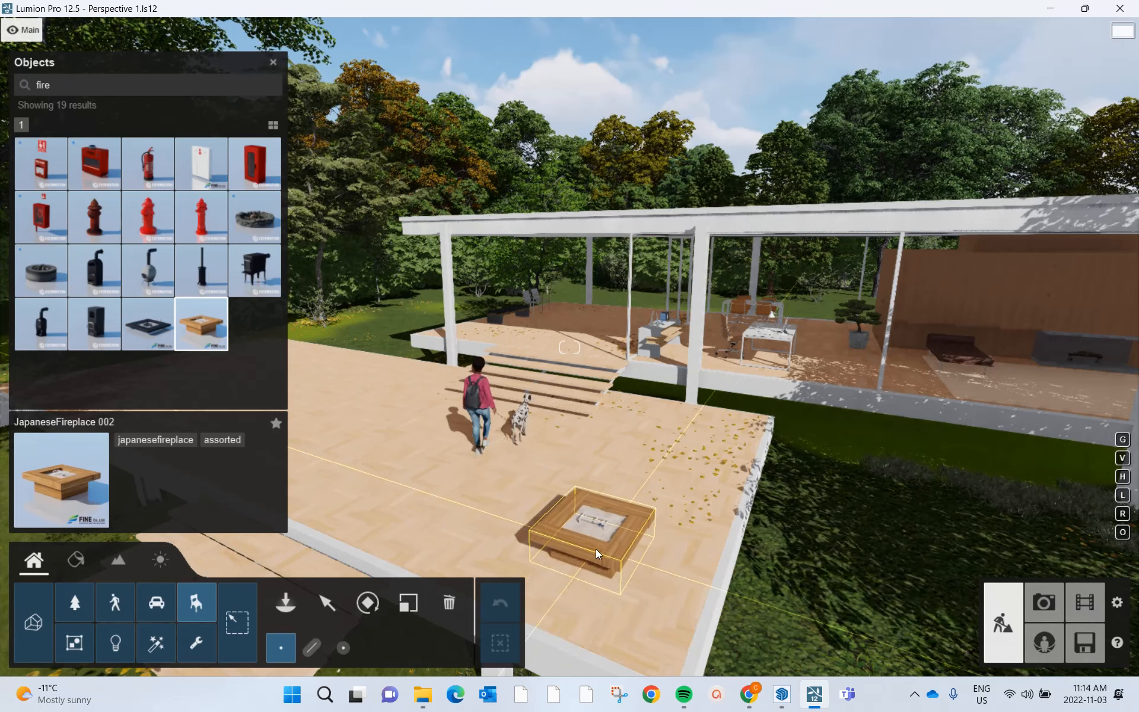
pyautogui.click(590, 546)
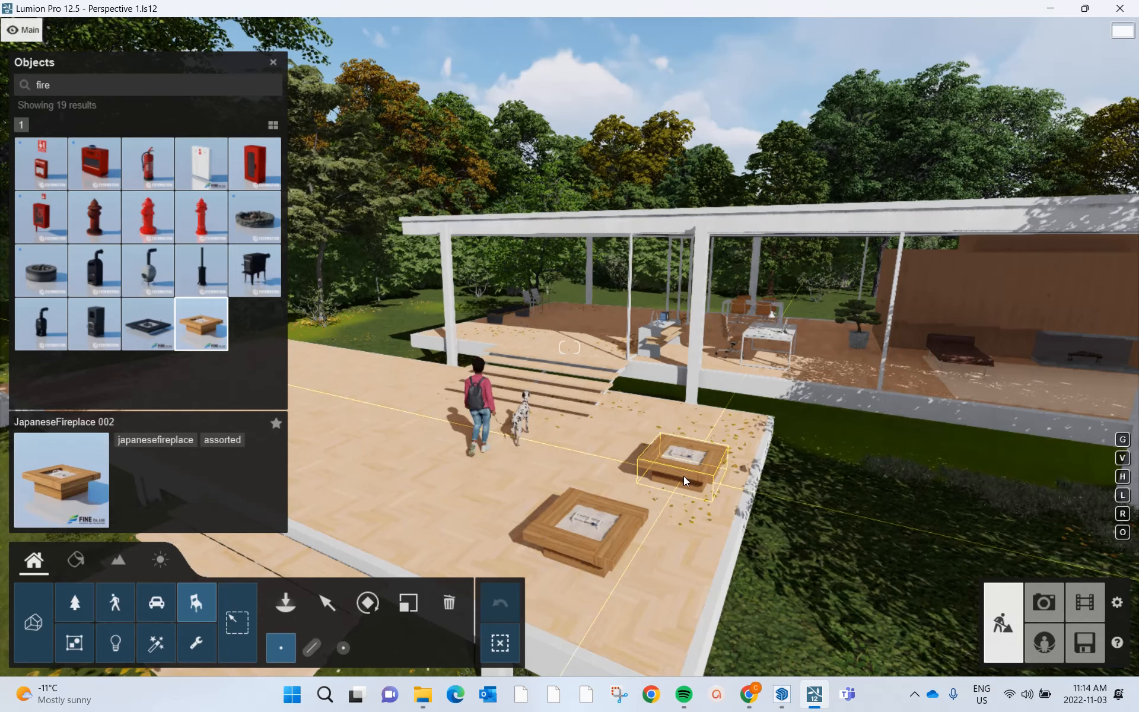
pyautogui.rightClick(684, 477)
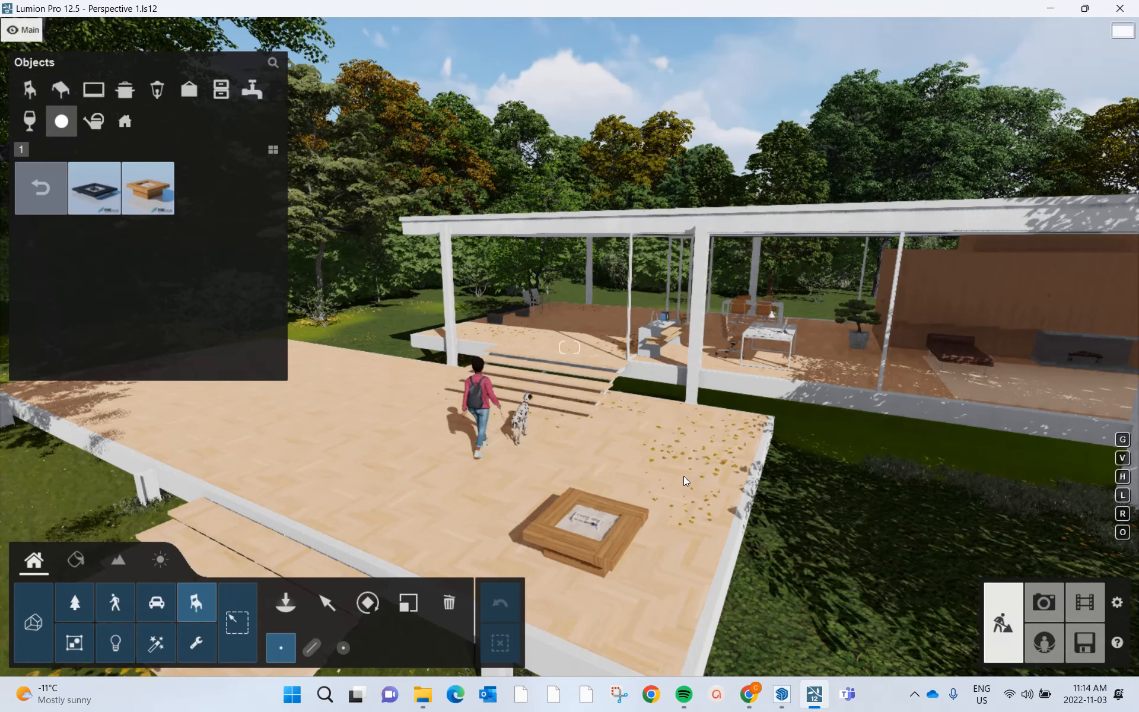
# Browse the Effects library, examining the fountain, smoke, fog and leaf effects
pyautogui.click(154, 641)
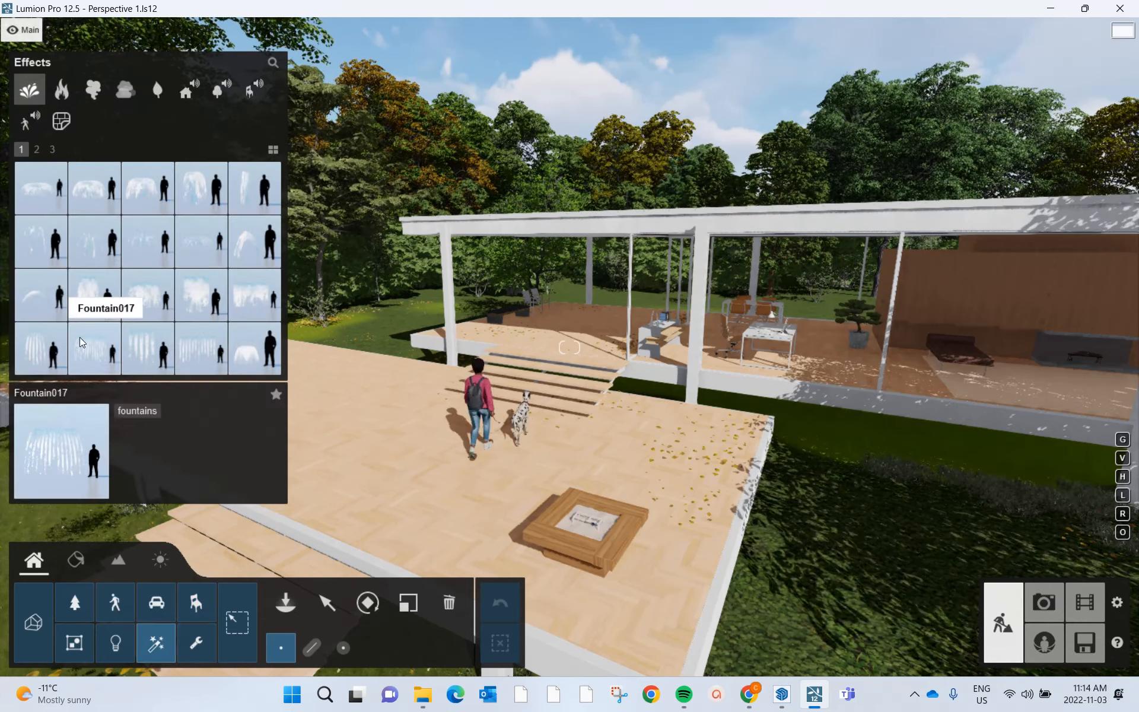
pyautogui.moveTo(40, 186)
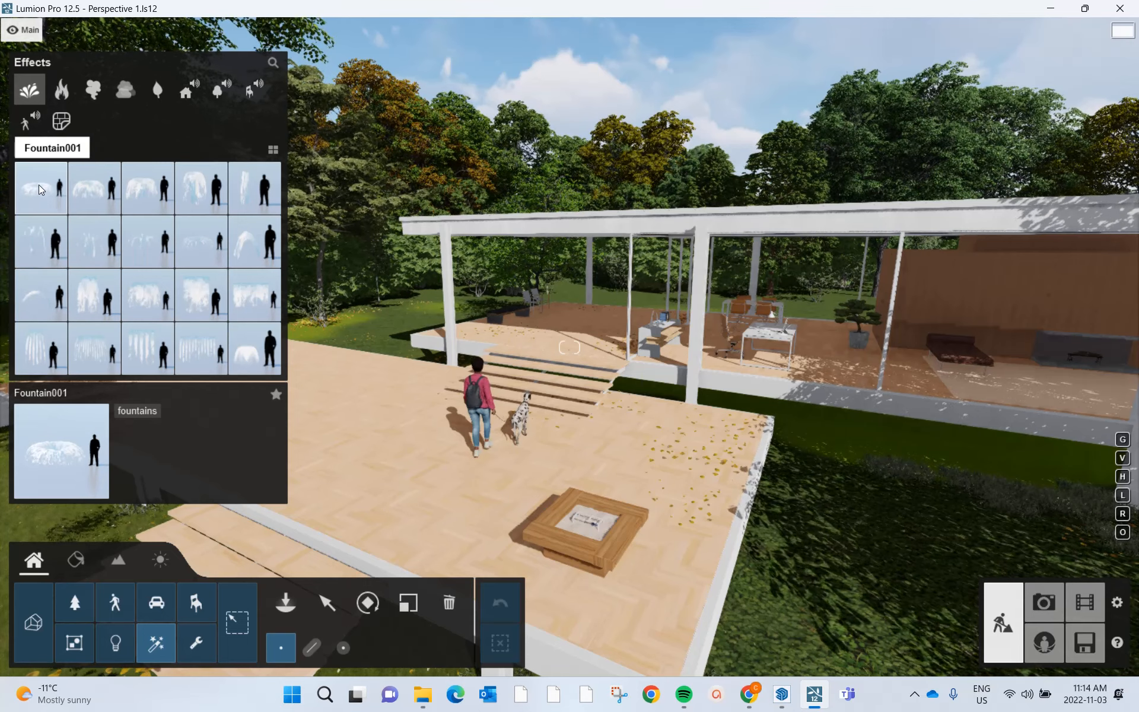
pyautogui.moveTo(111, 194)
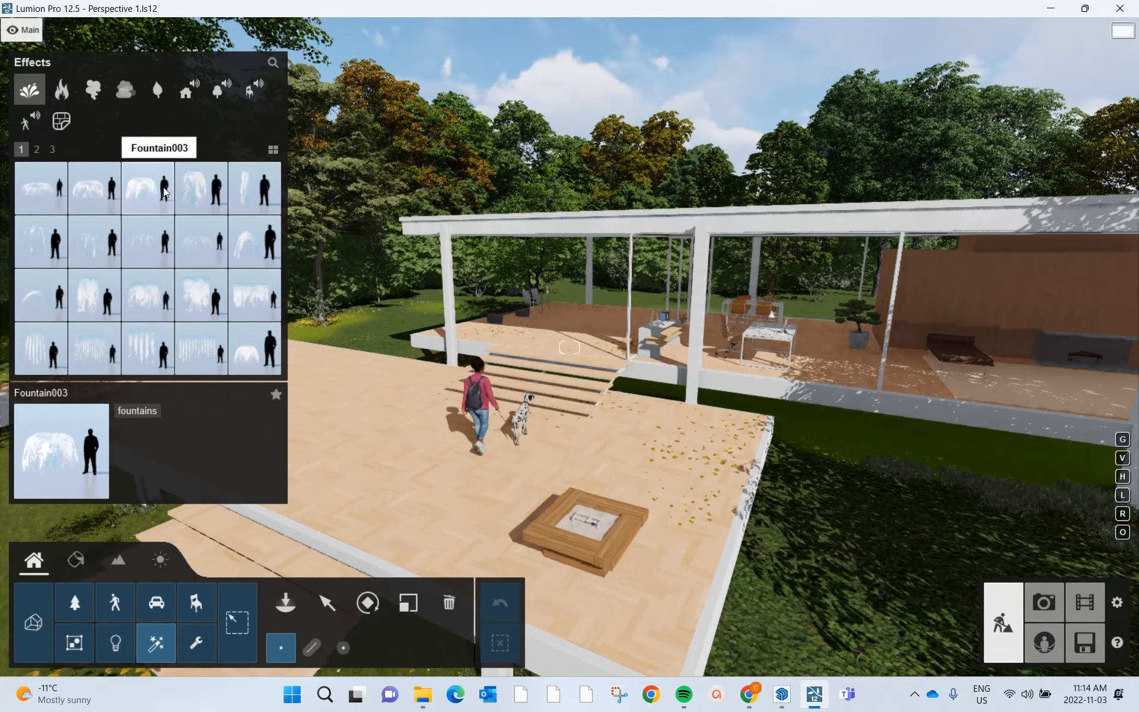
pyautogui.moveTo(189, 194)
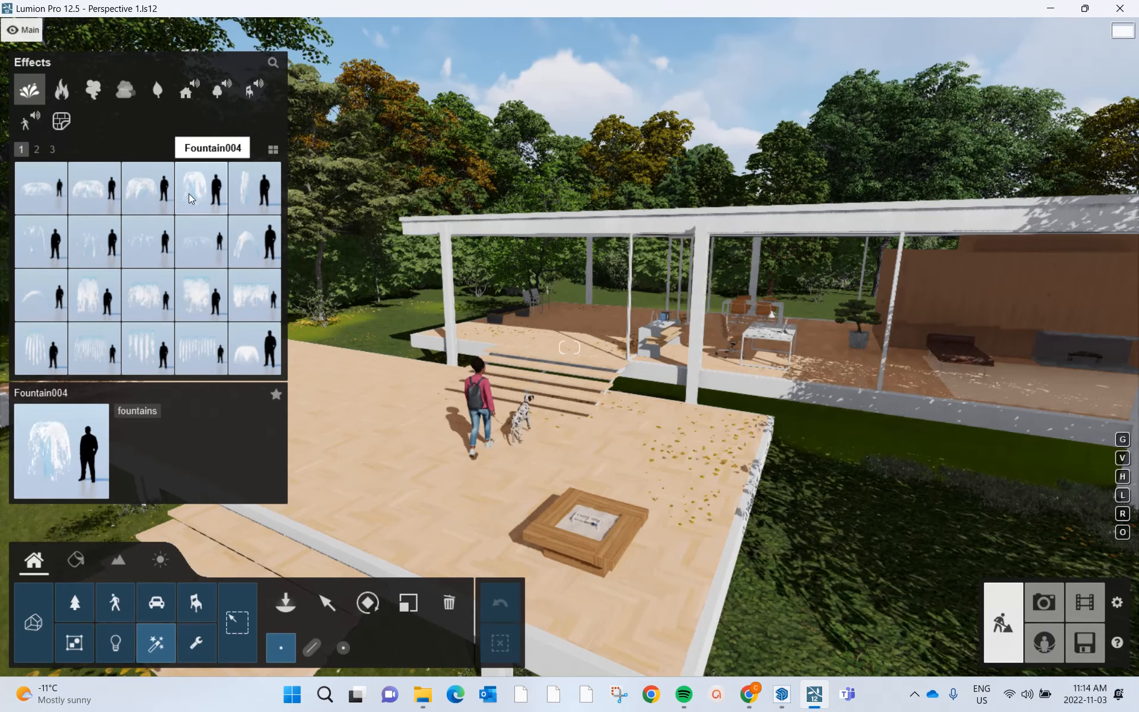
pyautogui.click(90, 88)
pyautogui.click(127, 94)
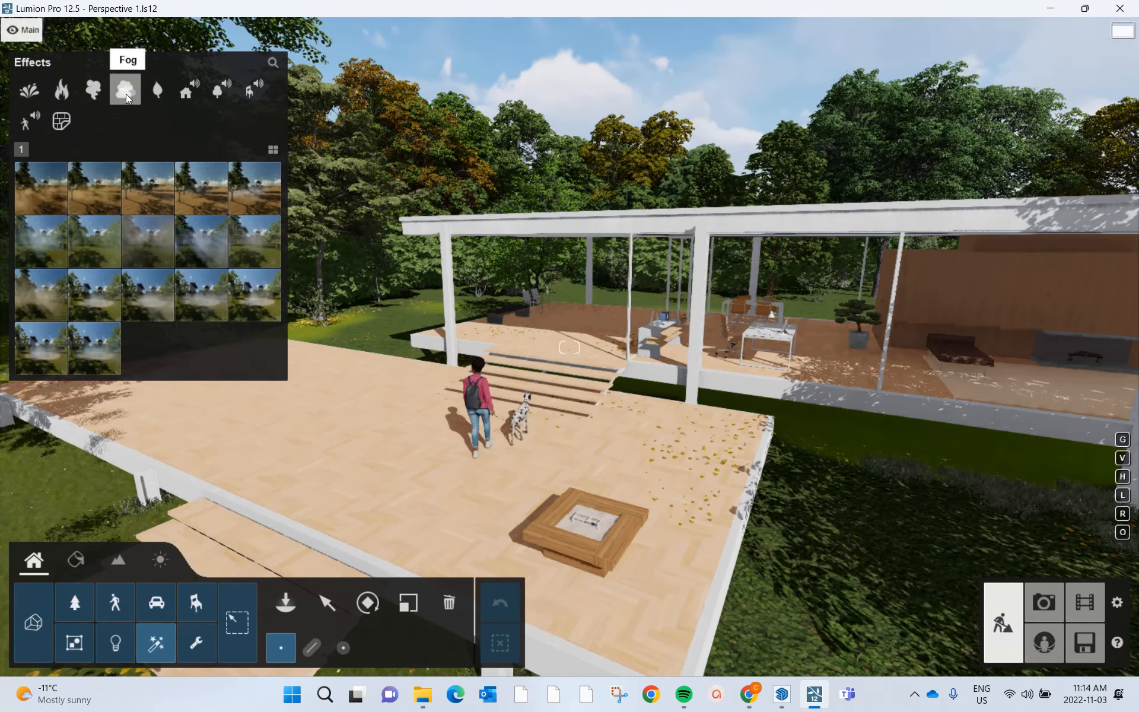
pyautogui.click(162, 94)
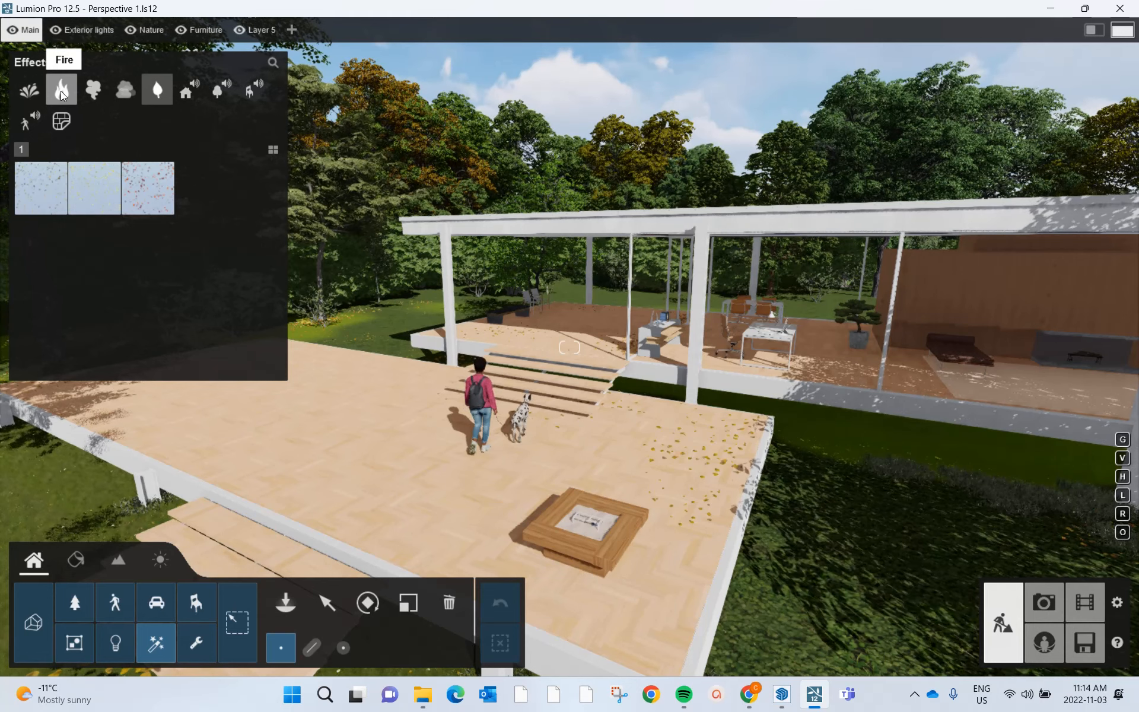
# Place the fire 13 effect on top of the wooden fireplace on the terrace
pyautogui.click(63, 90)
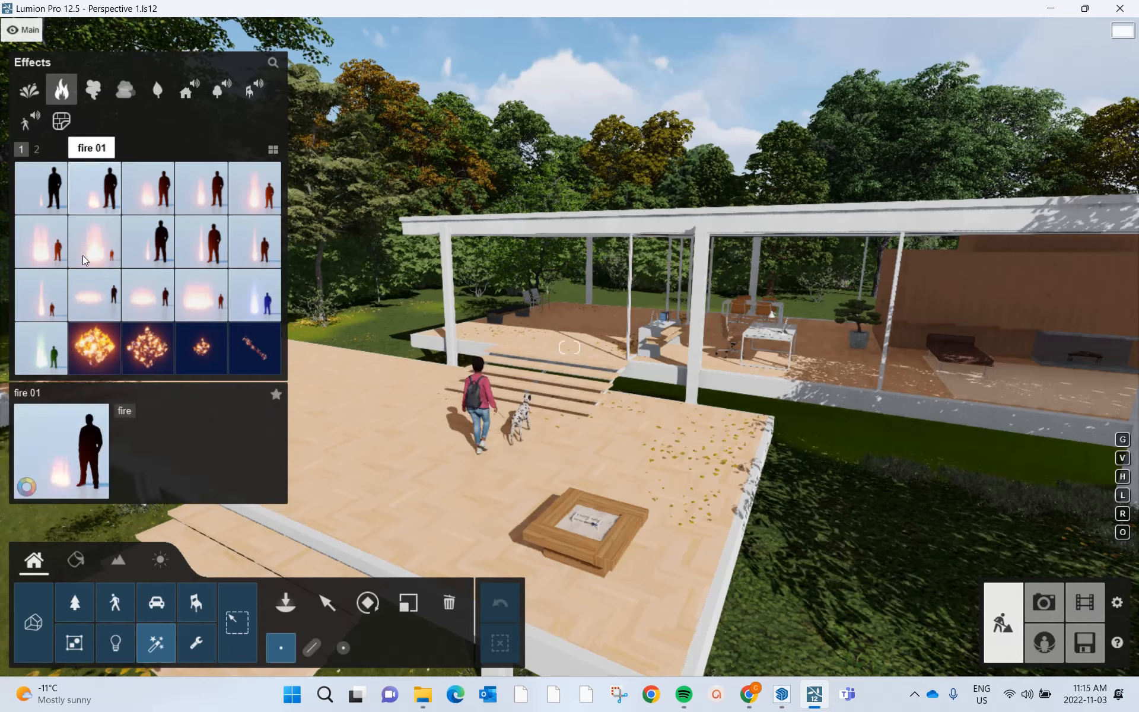
pyautogui.click(193, 304)
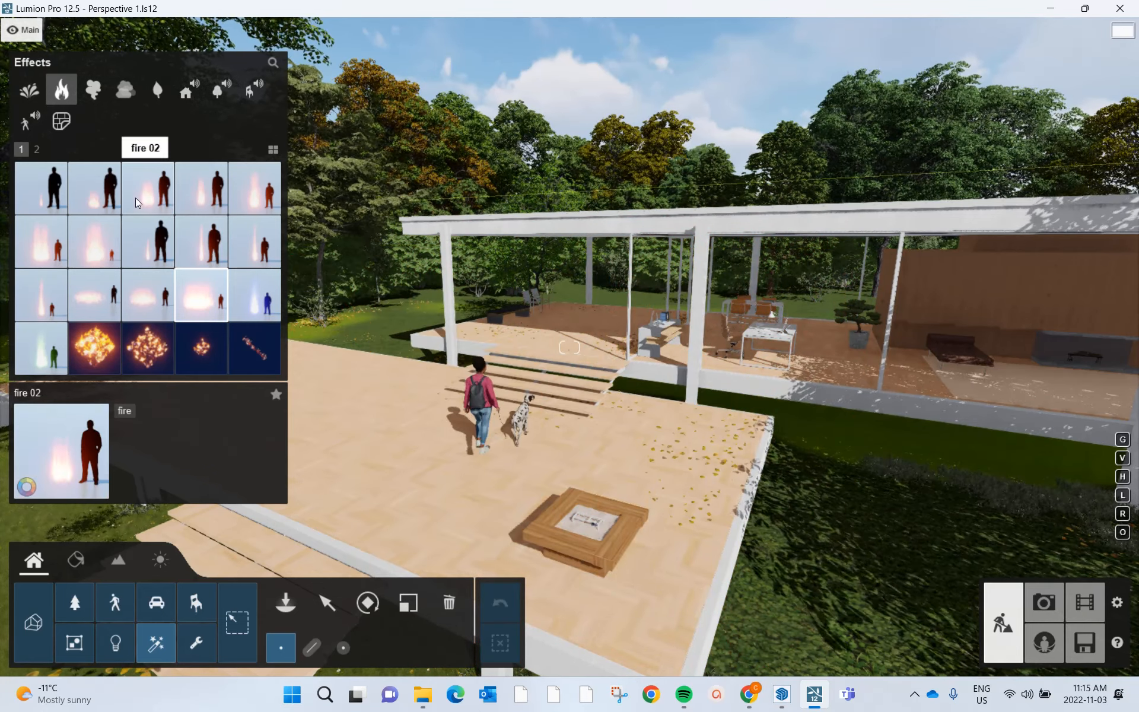
pyautogui.click(634, 603)
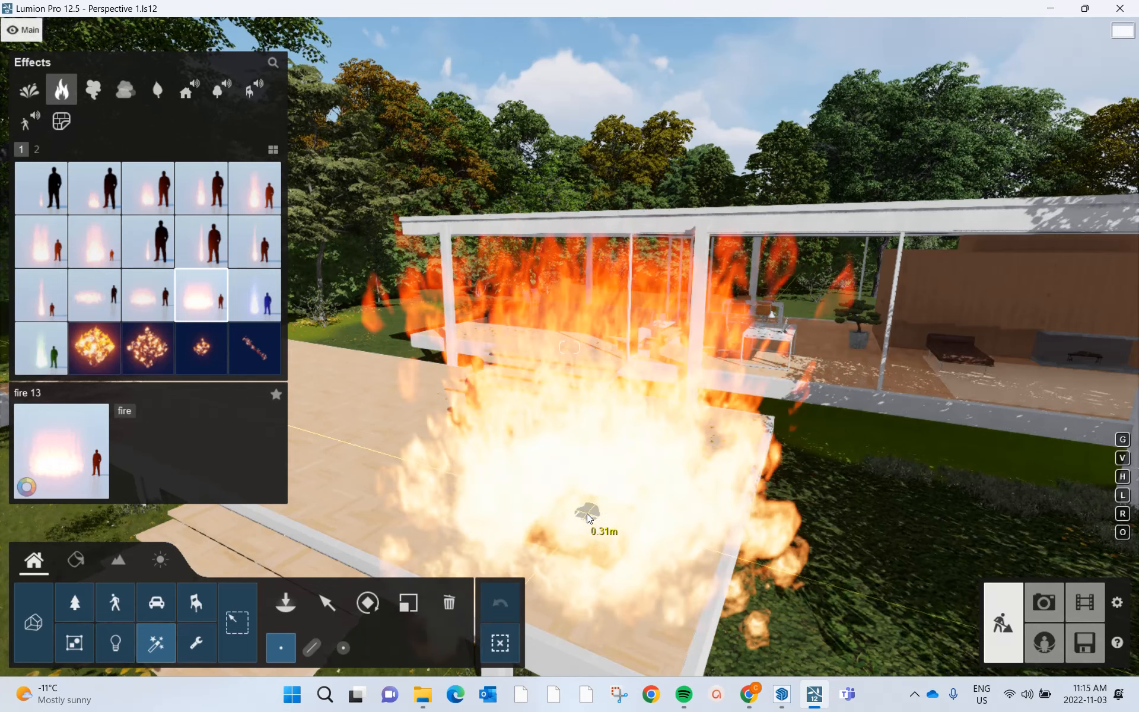
pyautogui.click(492, 557)
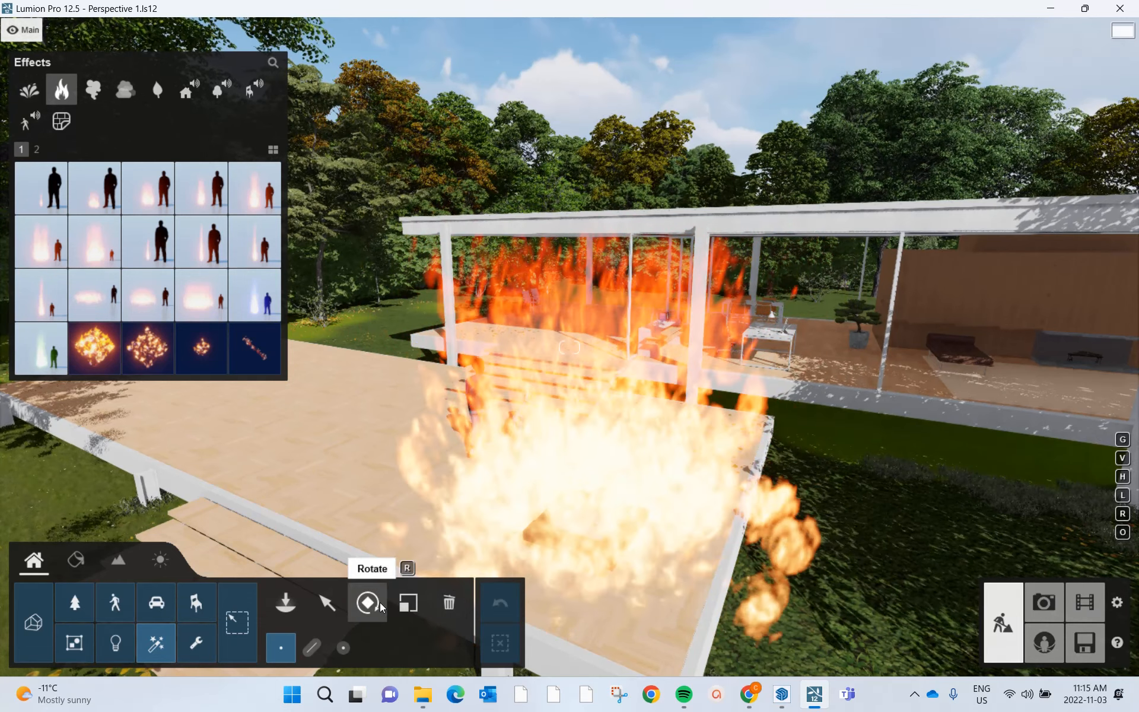
# Delete the oversized fire 13 effect from the wooden fireplace and place the fire 02 effect on it instead
pyautogui.click(449, 603)
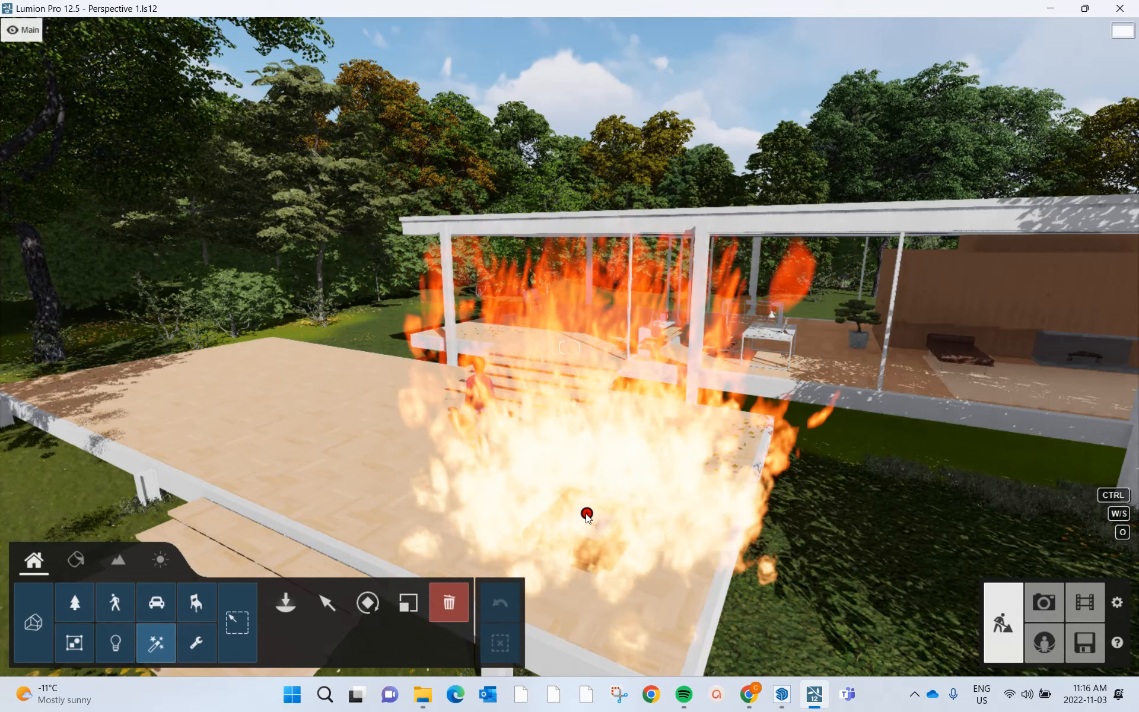
pyautogui.click(586, 513)
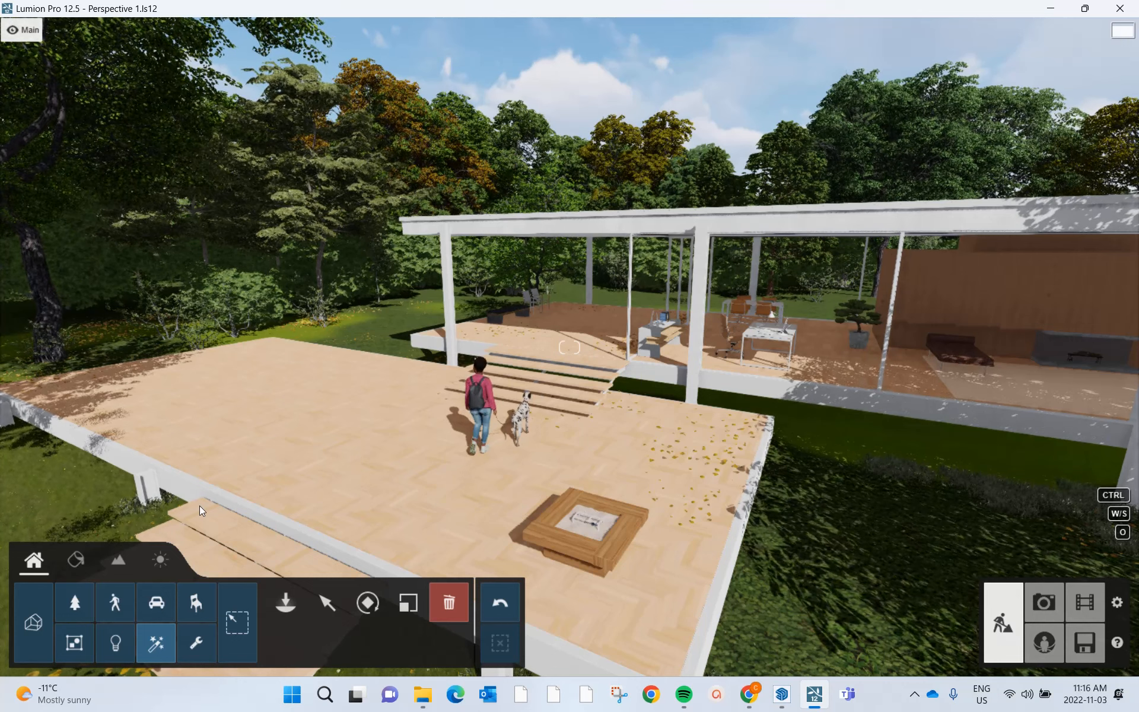
pyautogui.click(151, 638)
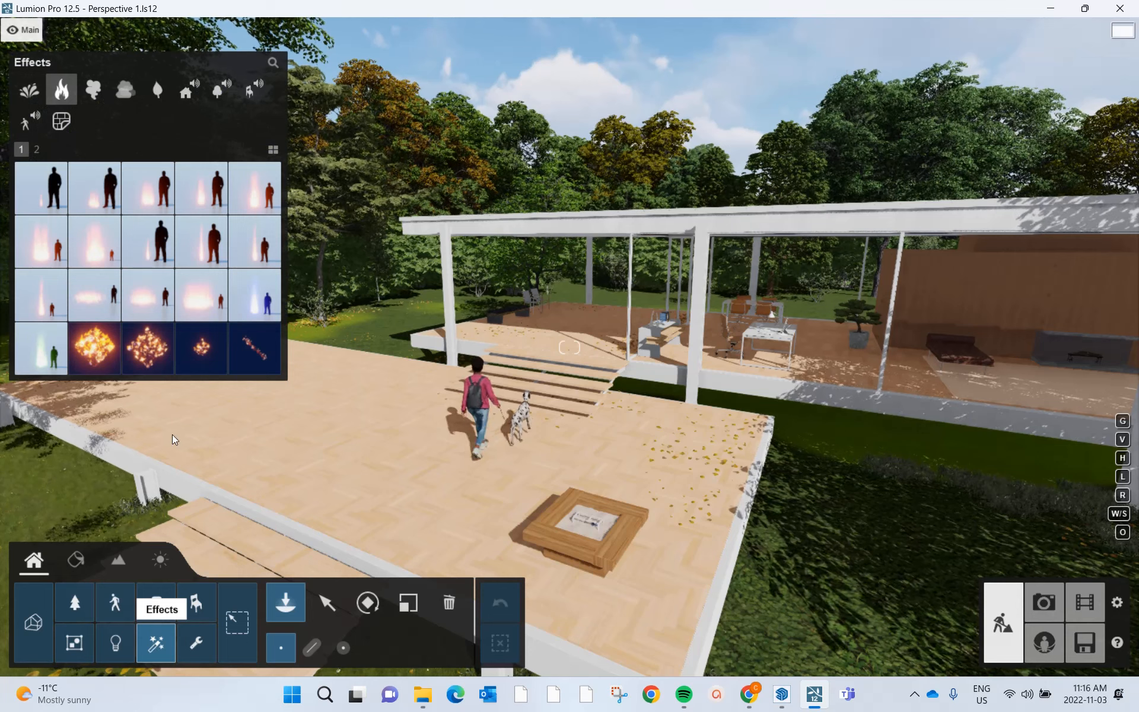
pyautogui.moveTo(89, 205)
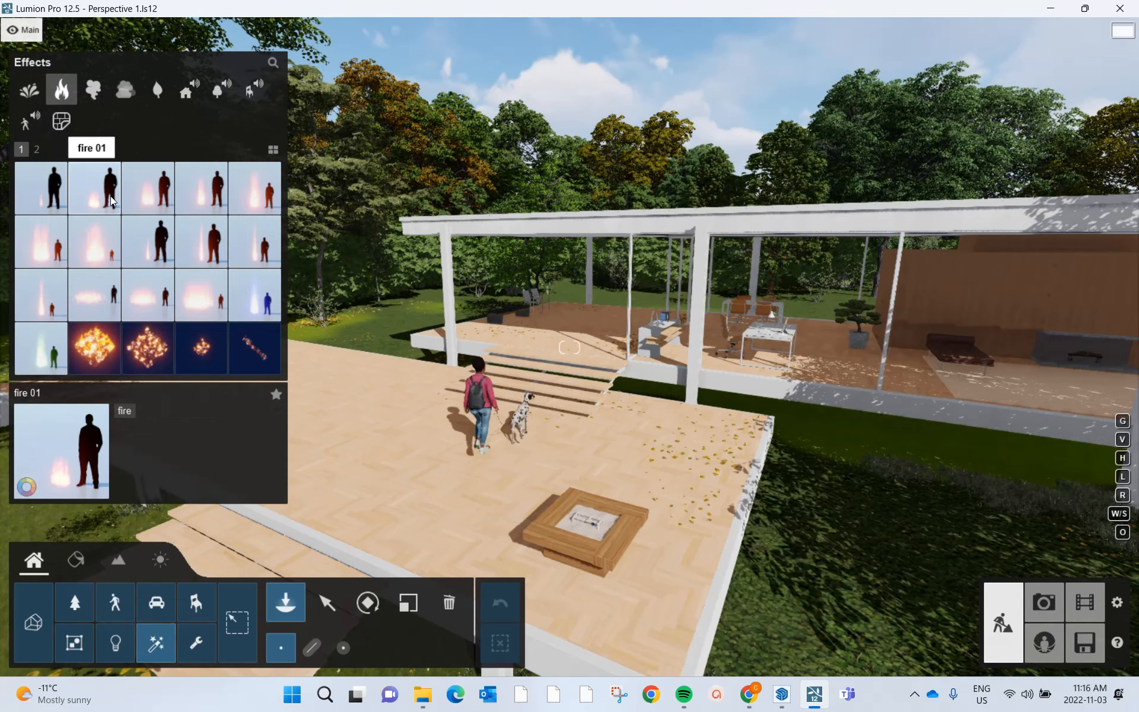
pyautogui.click(148, 199)
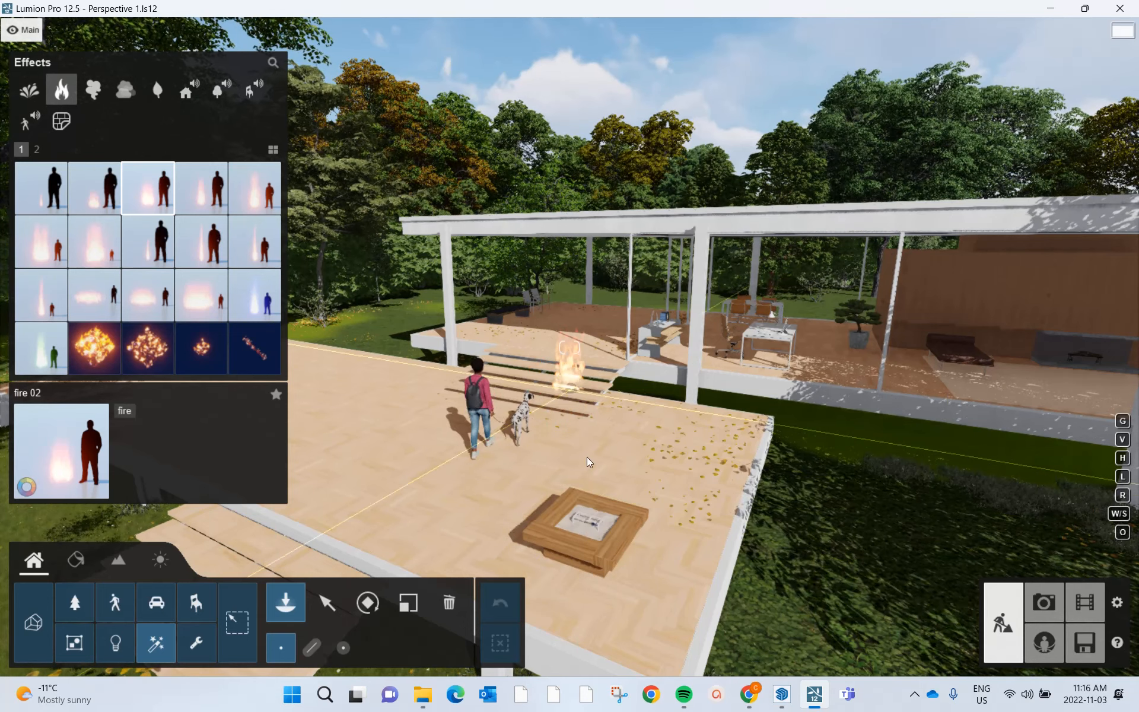
pyautogui.click(585, 521)
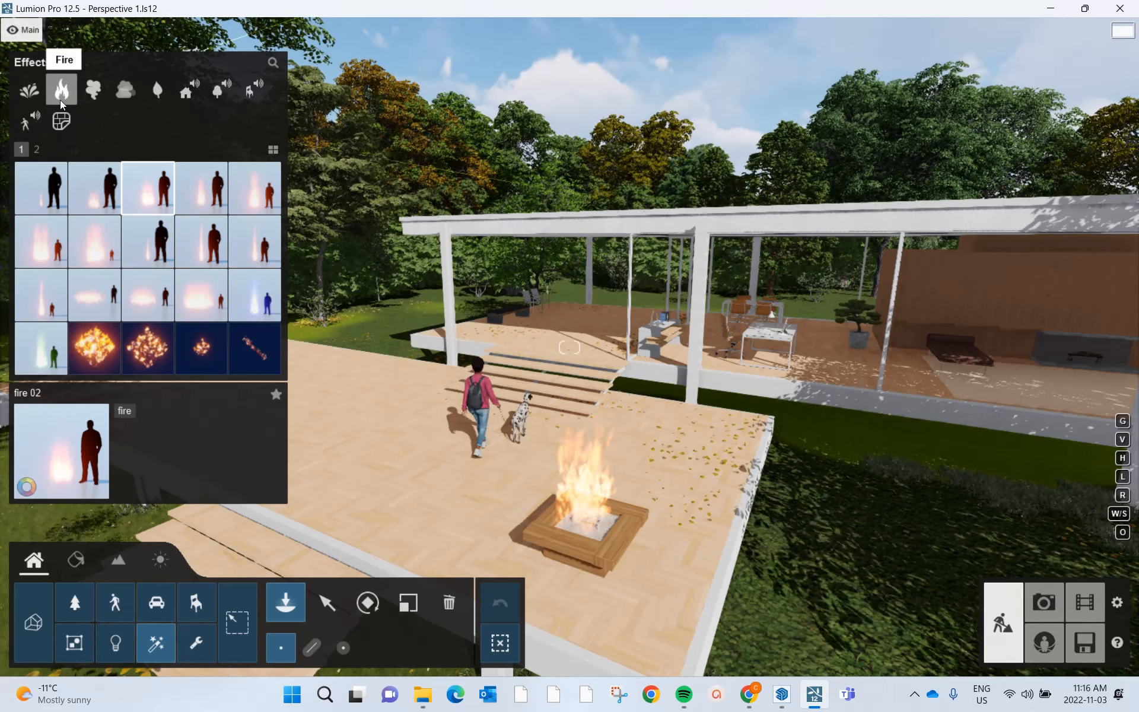
# Place the smoke 01 effect over the flames on the wooden fireplace
pyautogui.click(91, 96)
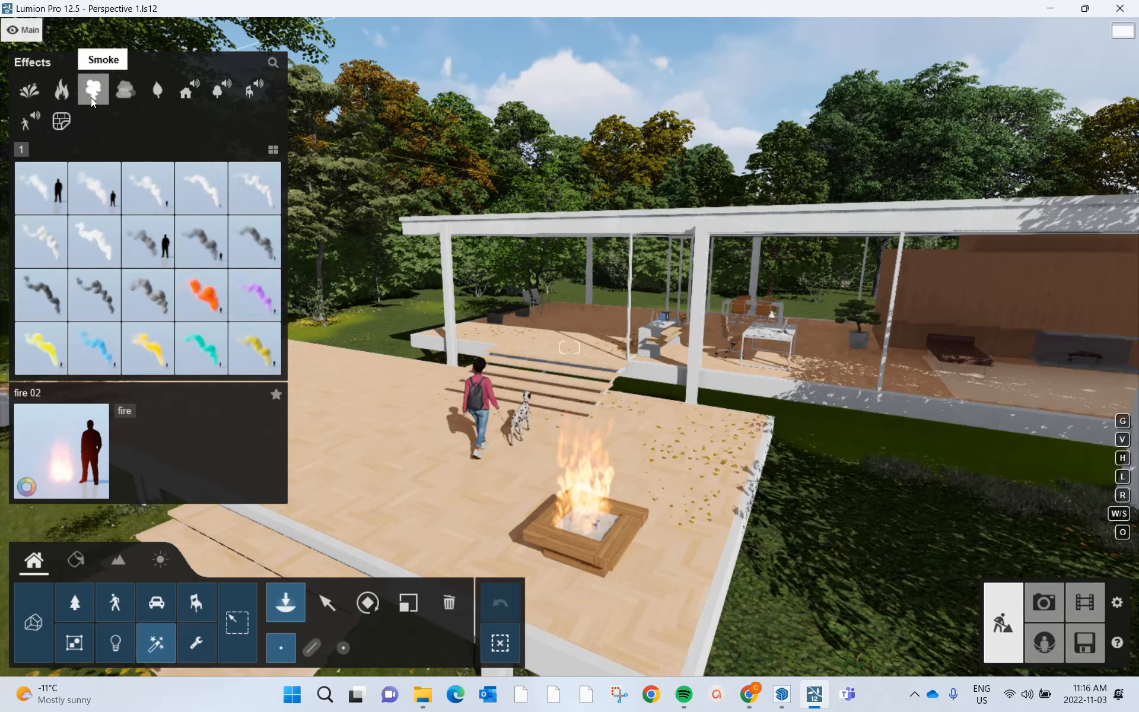
pyautogui.click(43, 193)
pyautogui.click(323, 325)
pyautogui.moveTo(375, 361); pyautogui.dragTo(586, 519)
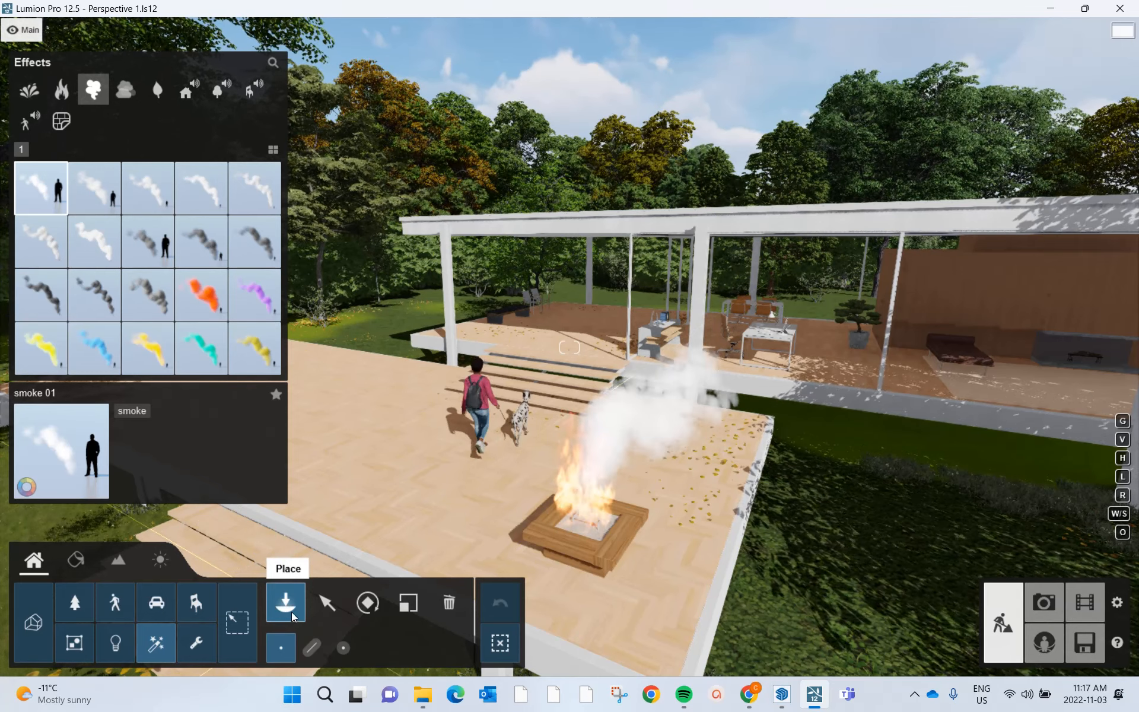
# Rotate the smoke 01 effect around its base on the wooden fireplace
pyautogui.click(368, 608)
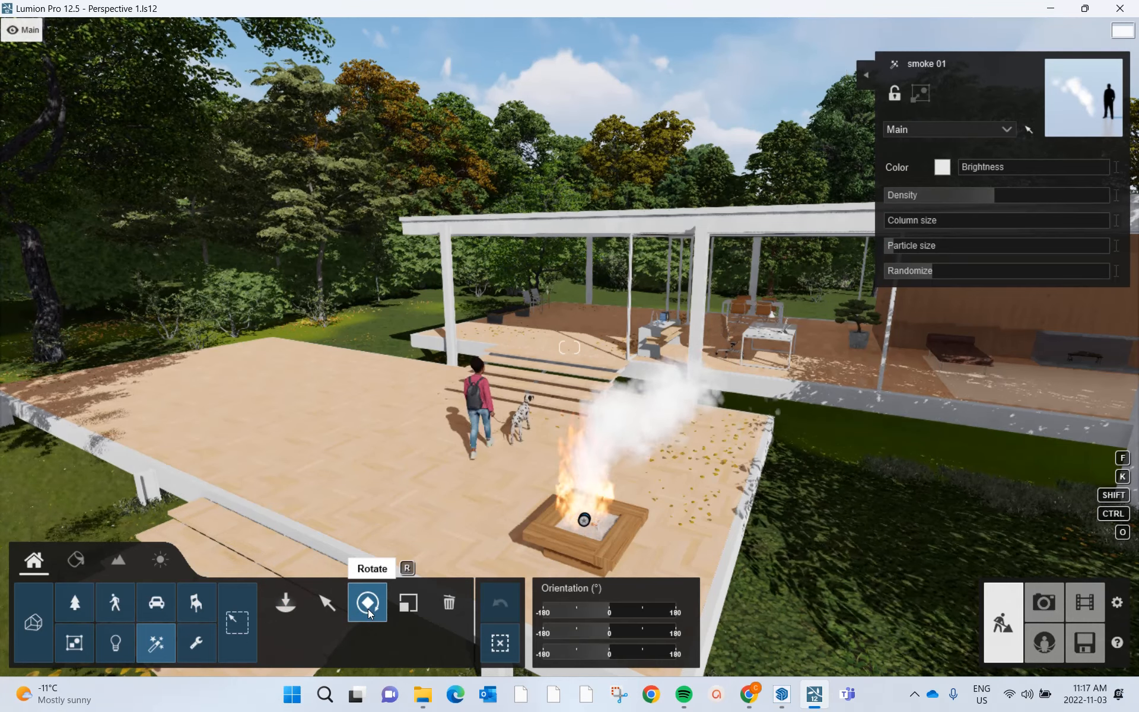
pyautogui.click(586, 520)
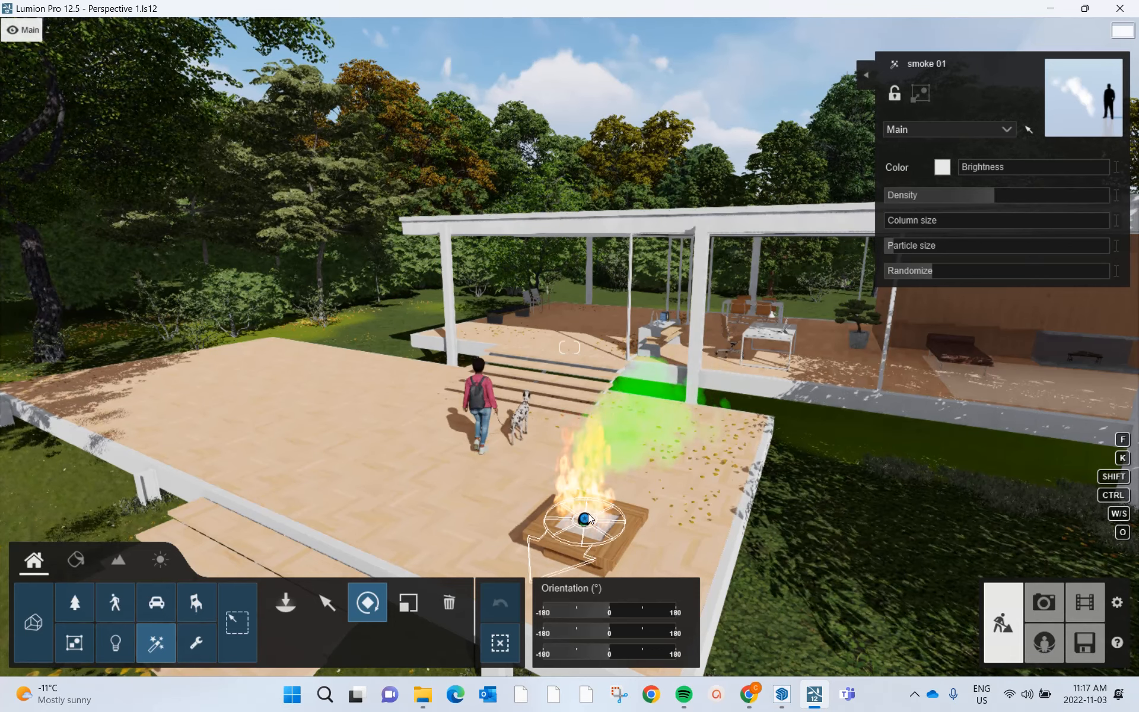
pyautogui.press('w')
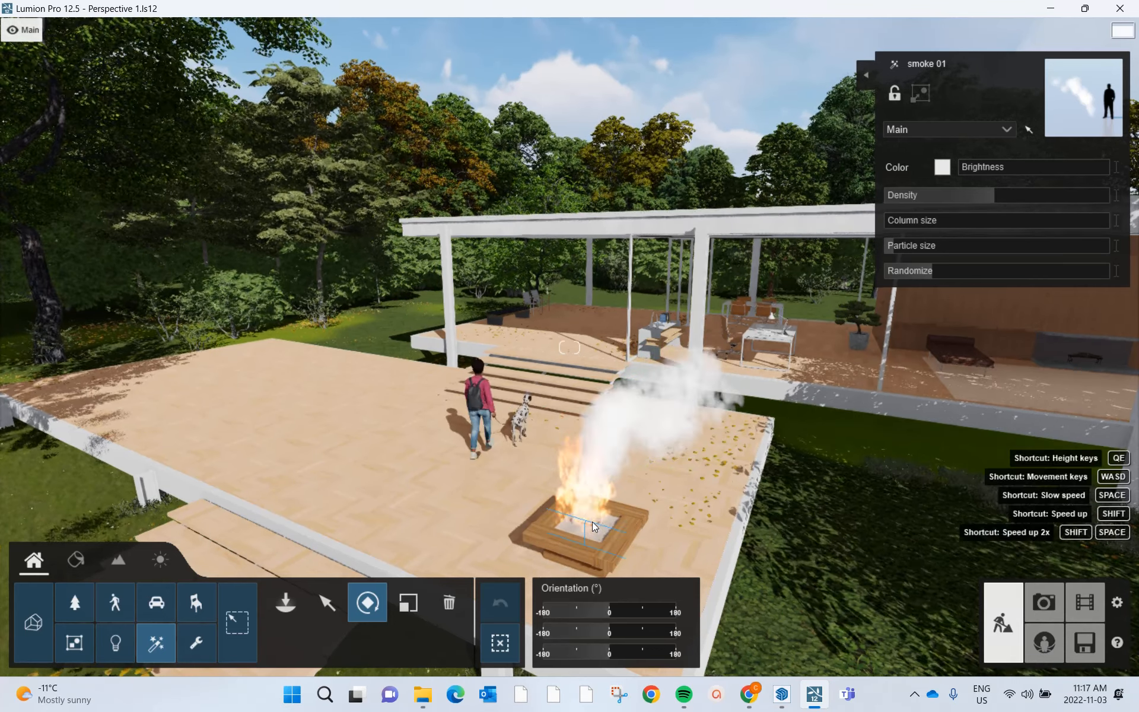
pyautogui.press('q')
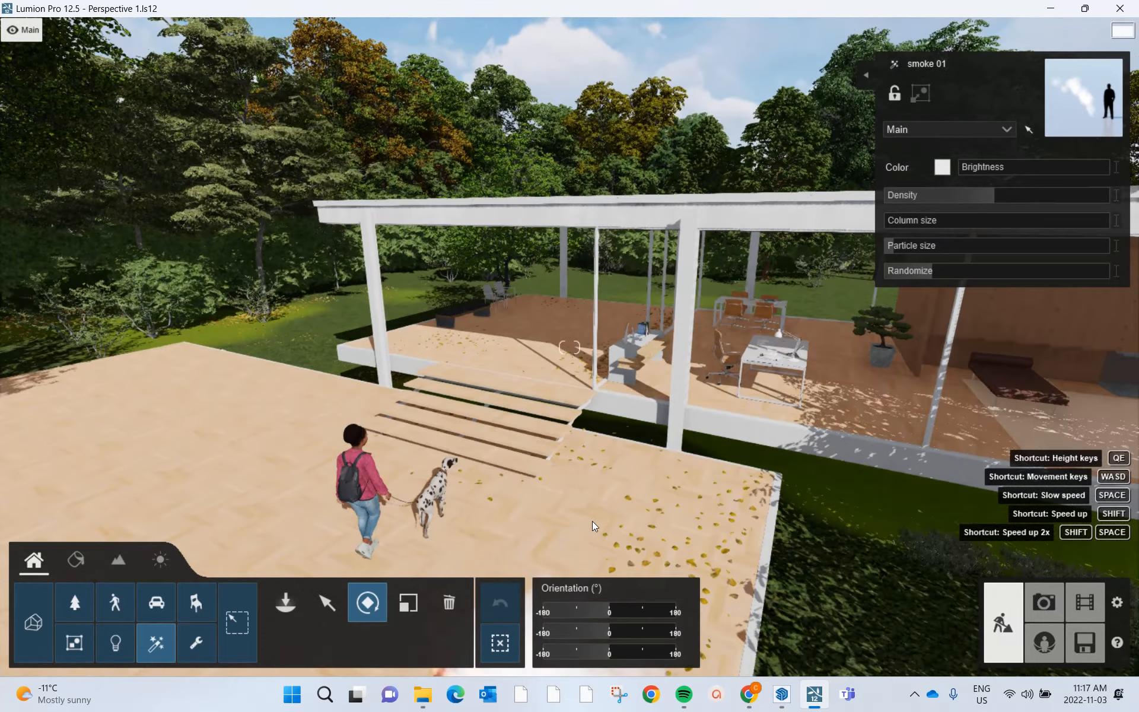
pyautogui.press('e')
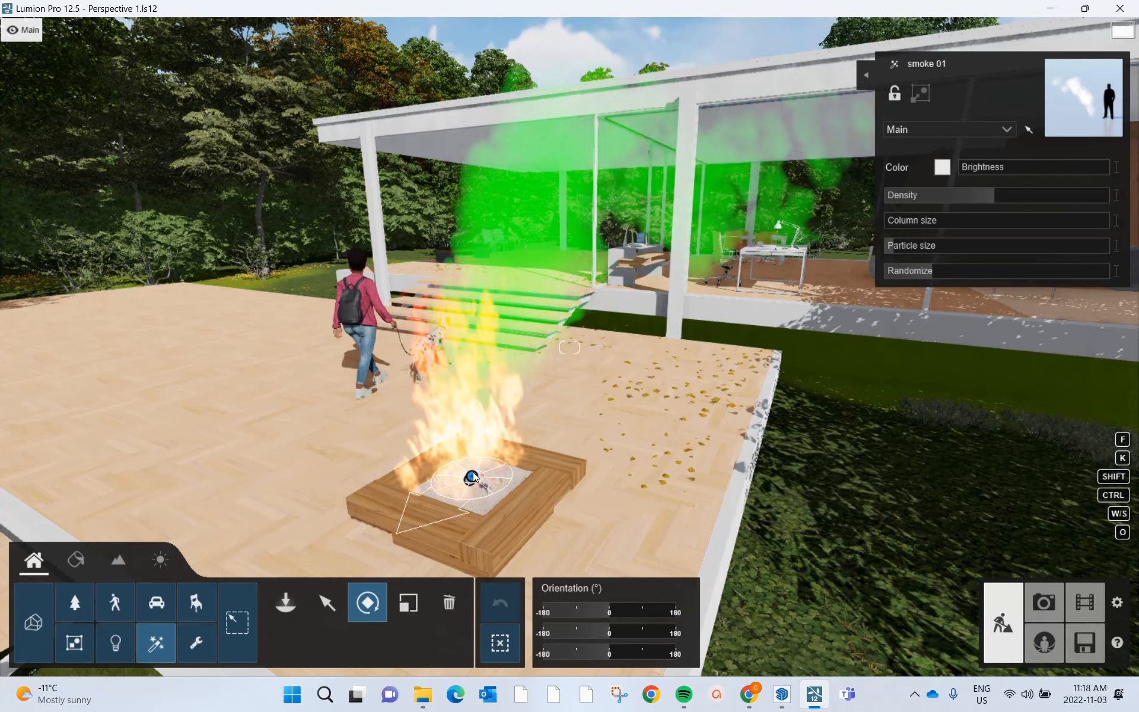
pyautogui.moveTo(473, 472); pyautogui.dragTo(476, 514)
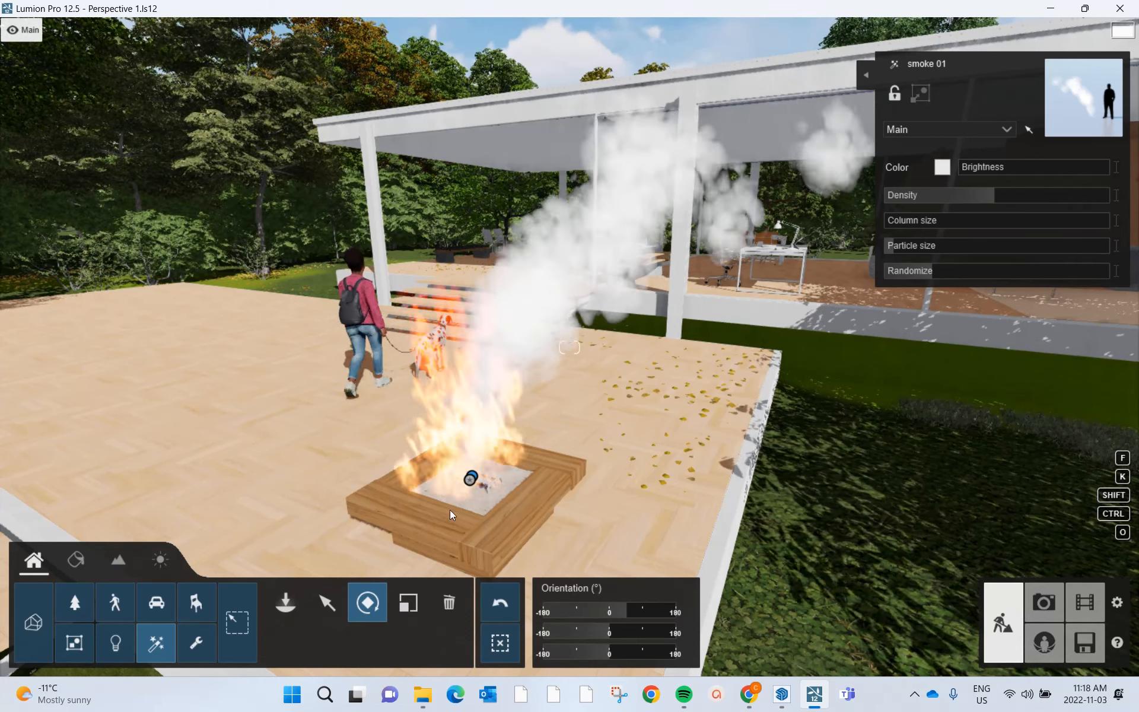
# Place one Car 009 from the Transport library on the grass beside the terrace and end the placement
pyautogui.moveTo(557, 445); pyautogui.dragTo(557, 436, button='right')
pyautogui.press('s')
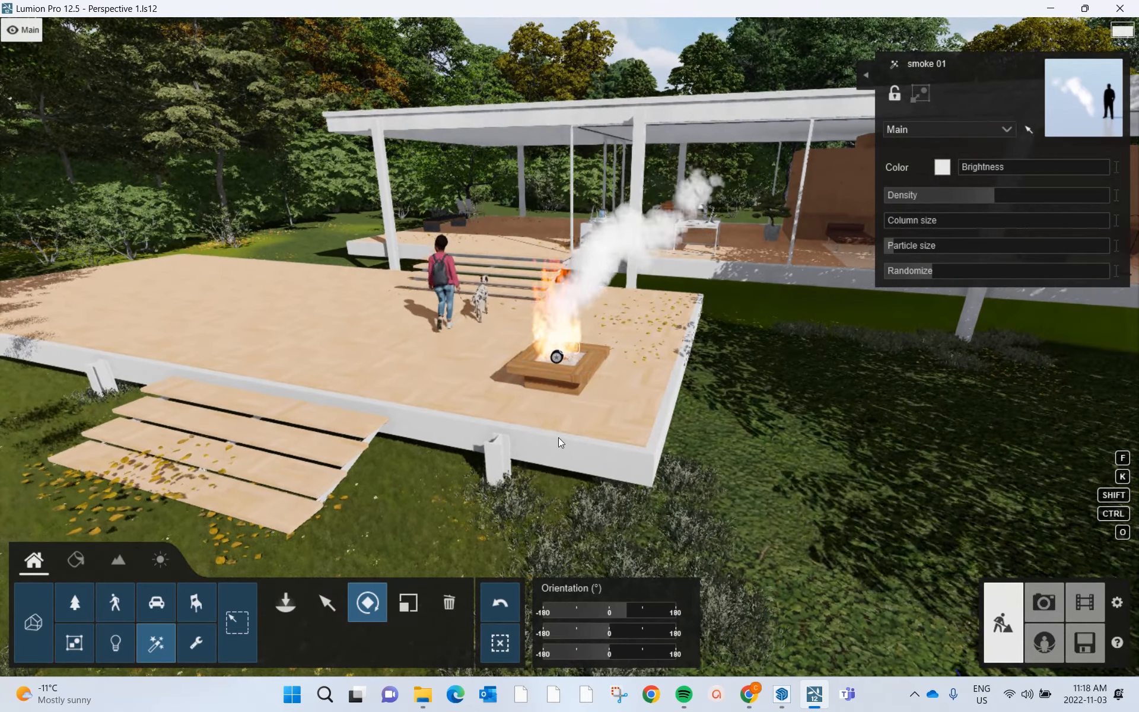
pyautogui.click(161, 612)
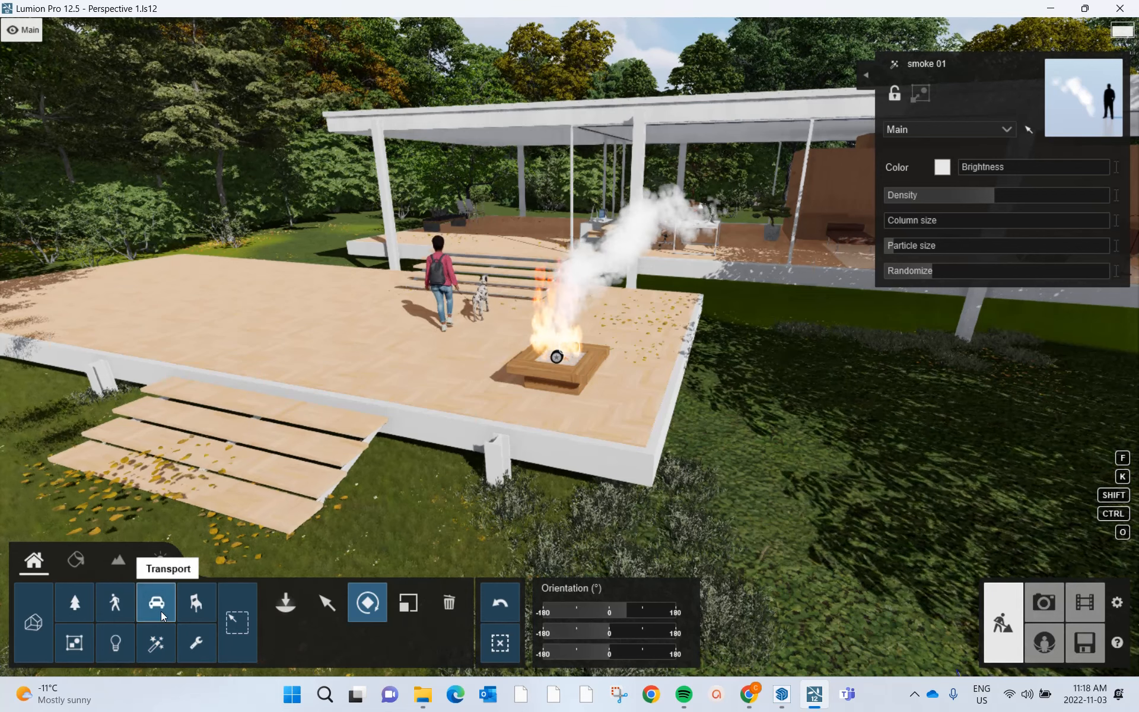
pyautogui.click(160, 611)
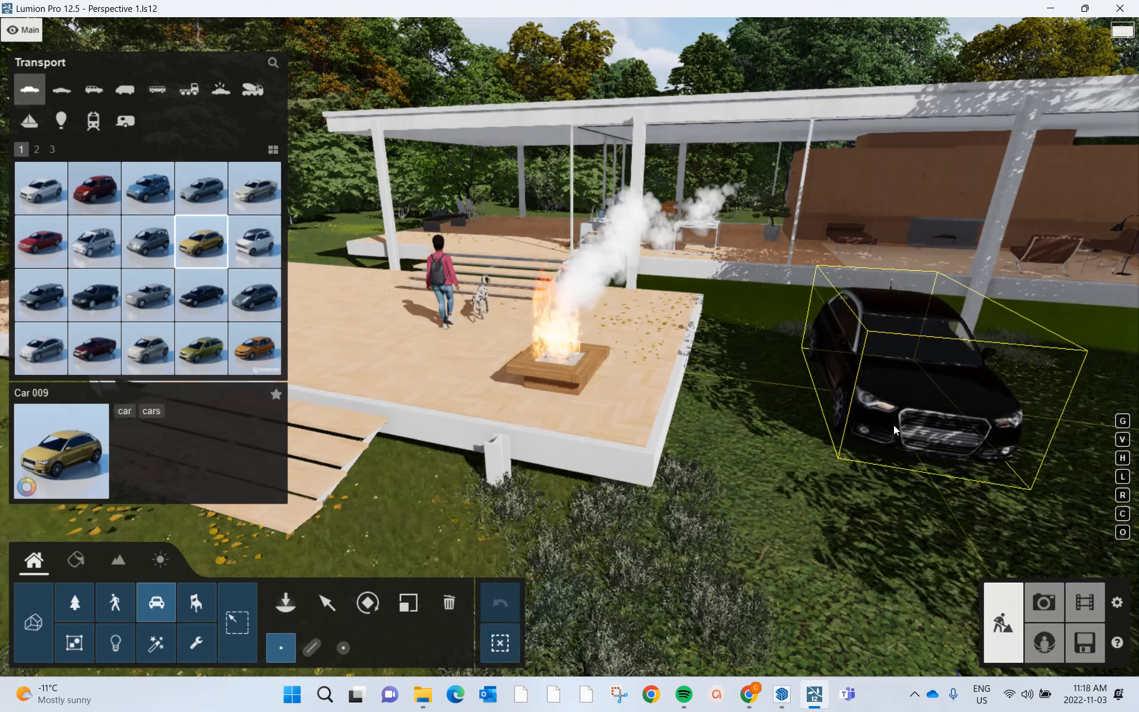
pyautogui.click(893, 425)
pyautogui.press('Escape')
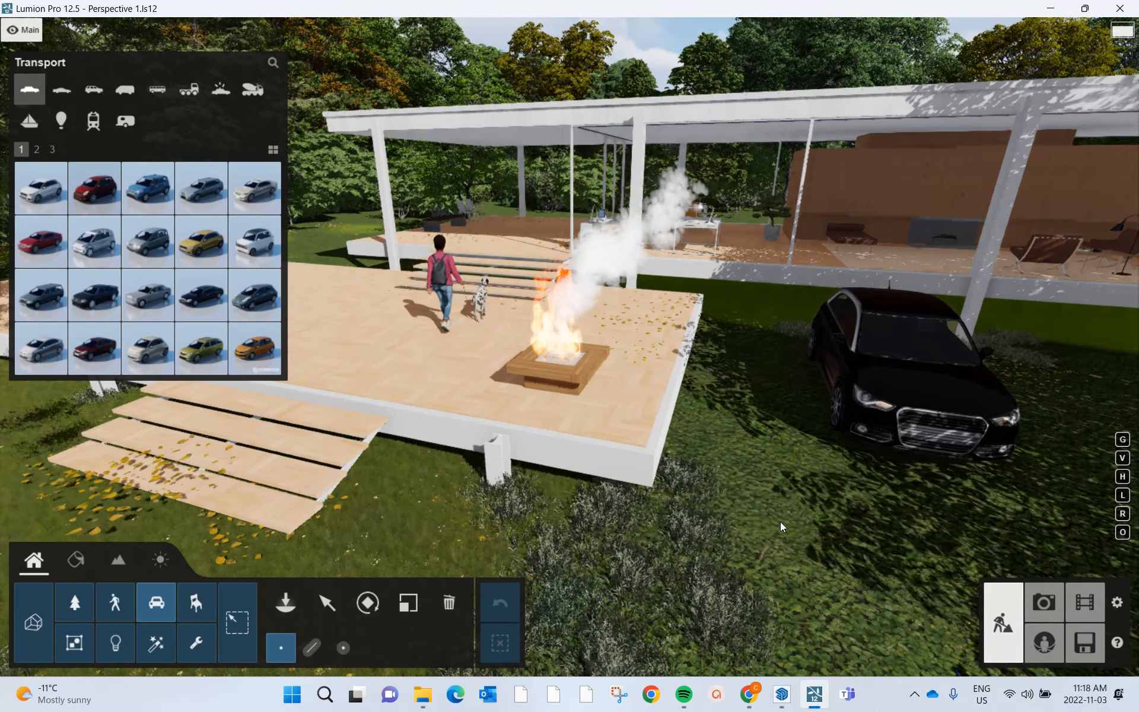
# View the parked car and terrace from the lawn, and switch to SketchUp to view the Coffee Shop model
pyautogui.moveTo(1017, 366); pyautogui.dragTo(1034, 360, button='right')
pyautogui.press('d')
pyautogui.press('s')
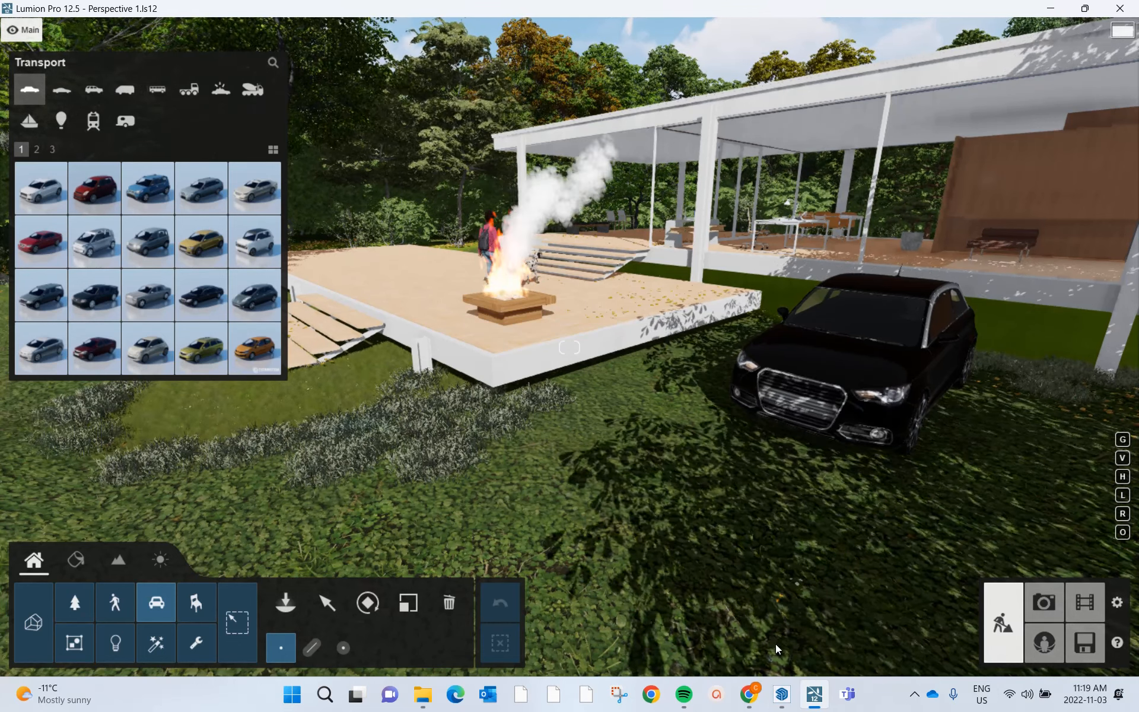
pyautogui.click(780, 693)
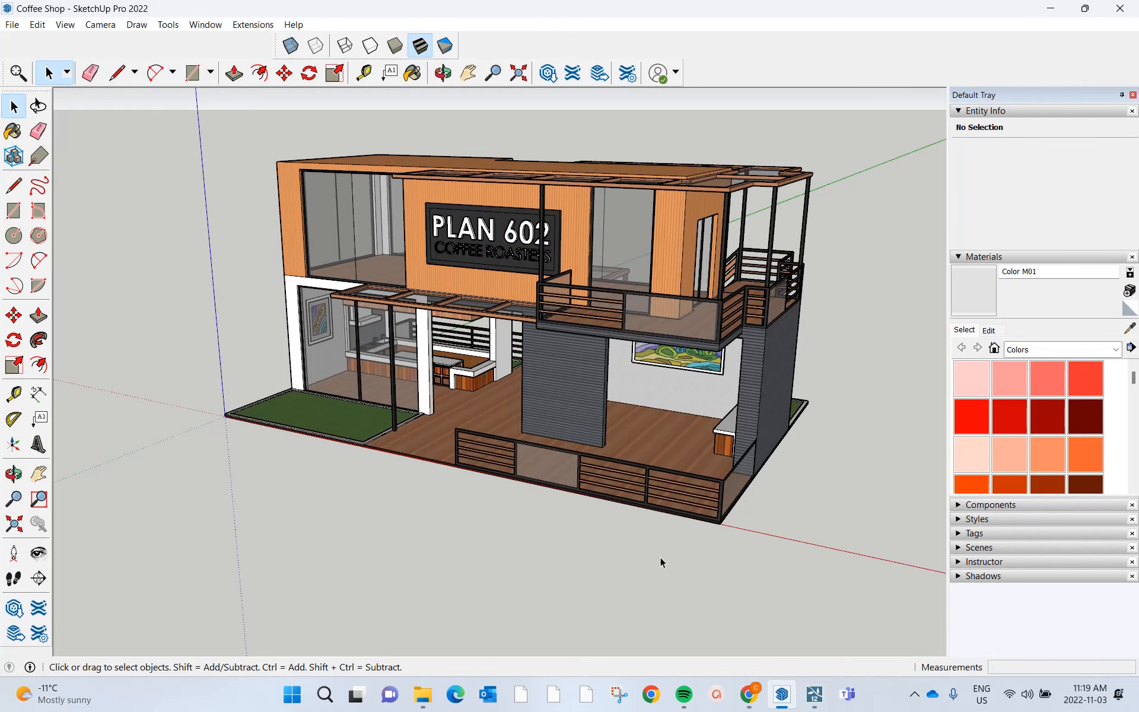
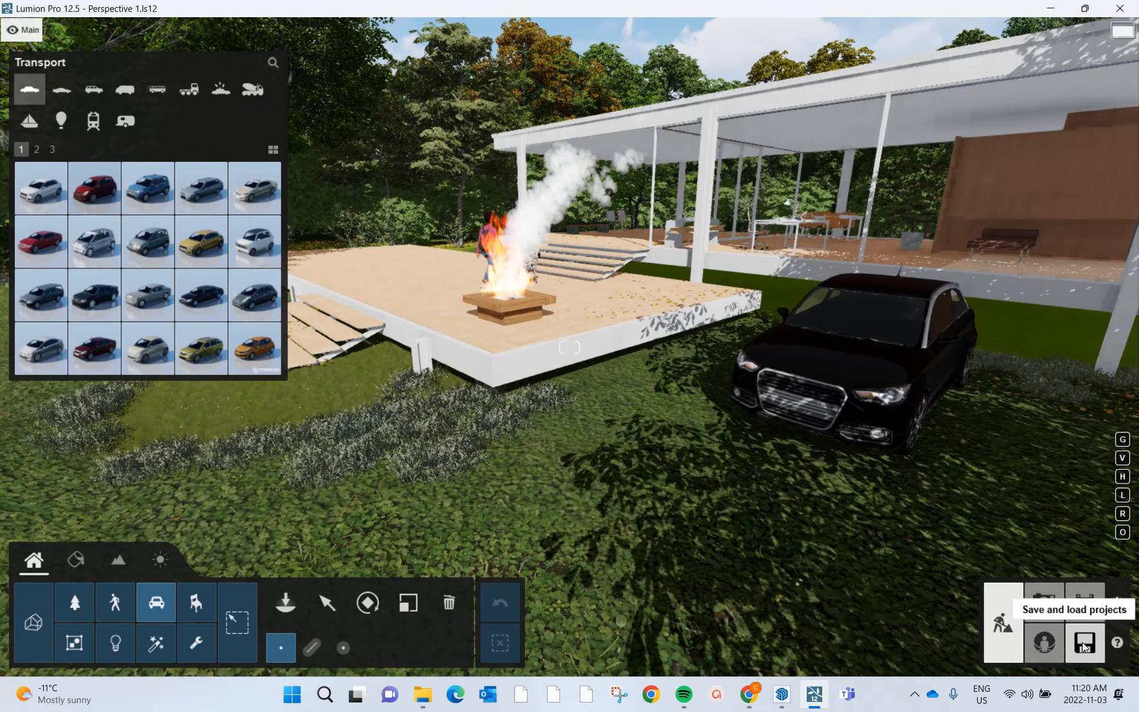
# Return to Lumion and create a new project from the Suburban environment template
pyautogui.click(1082, 645)
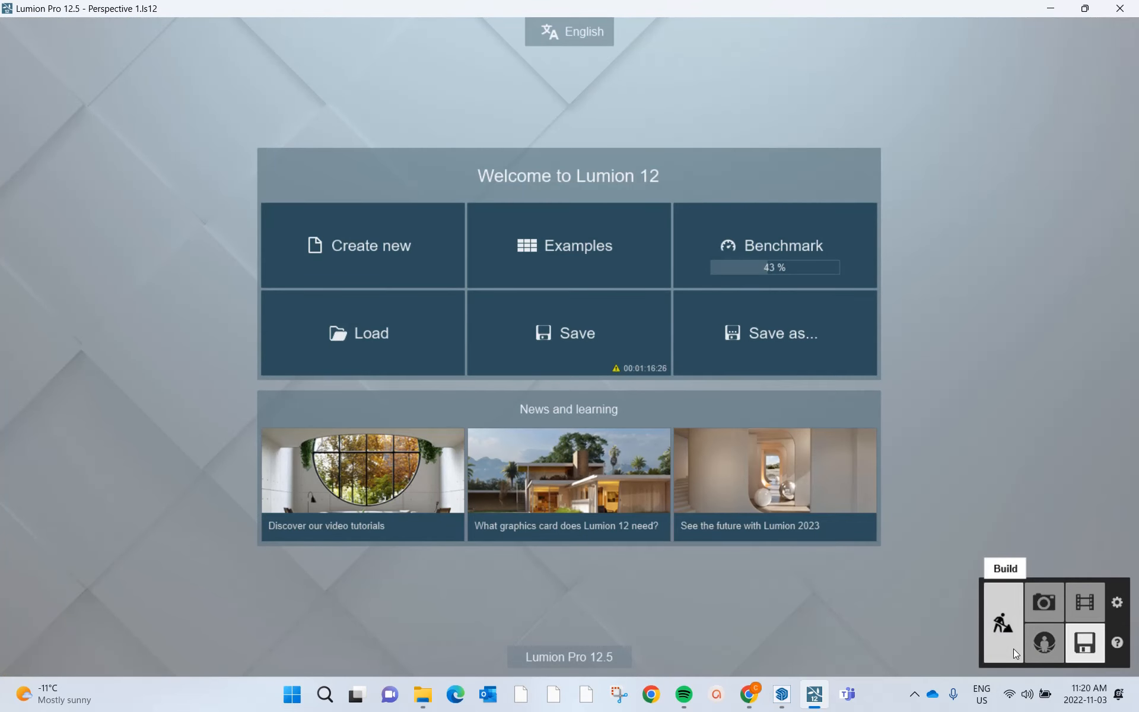
pyautogui.click(375, 248)
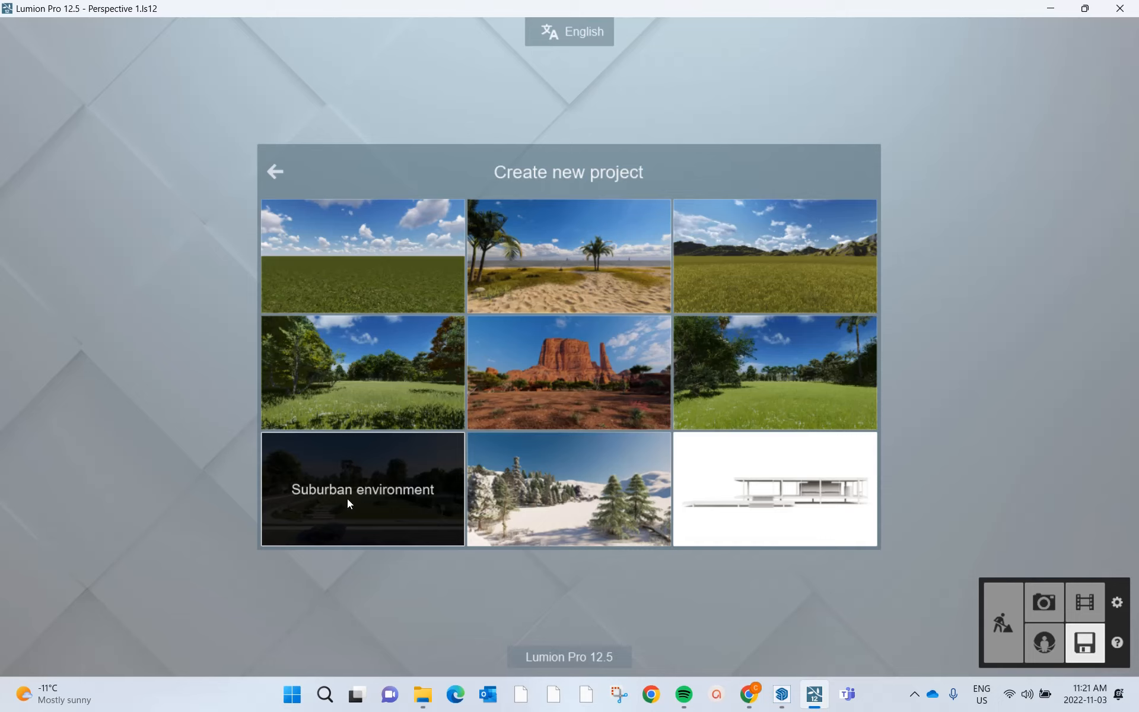
pyautogui.click(382, 491)
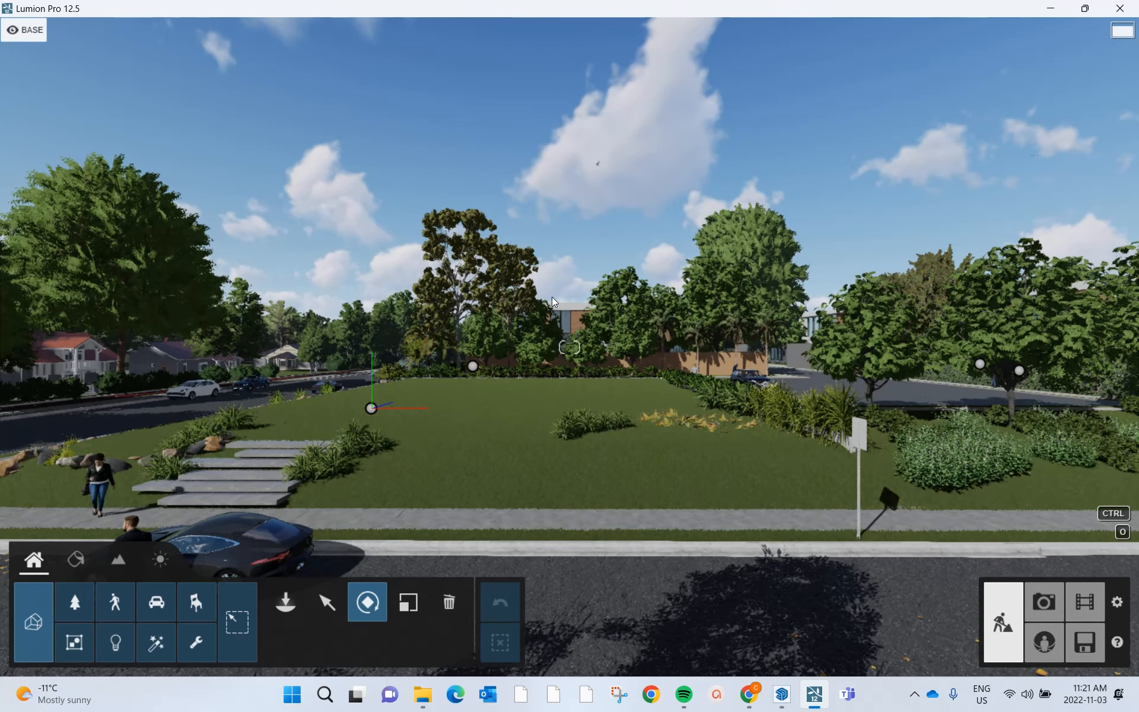
# Remove the existing orange two-storey building from the imported models library
pyautogui.moveTo(585, 372); pyautogui.dragTo(515, 333, button='right')
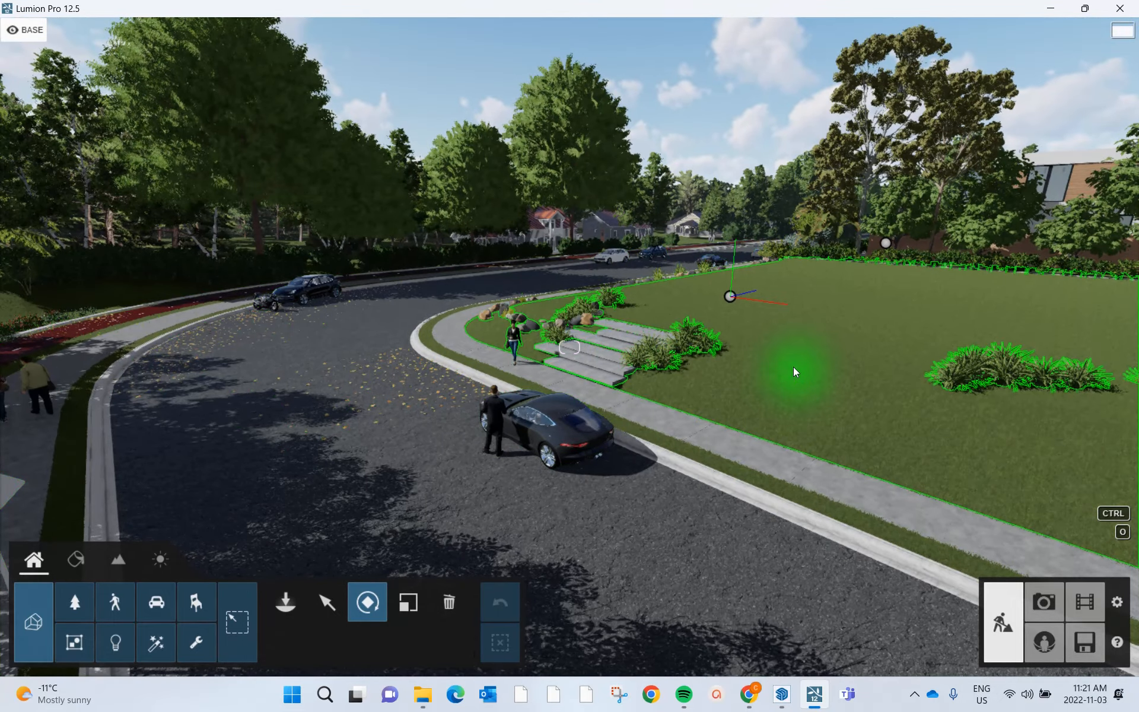
pyautogui.moveTo(793, 366); pyautogui.dragTo(799, 357, button='right')
pyautogui.press('w')
pyautogui.press('a')
pyautogui.press('s')
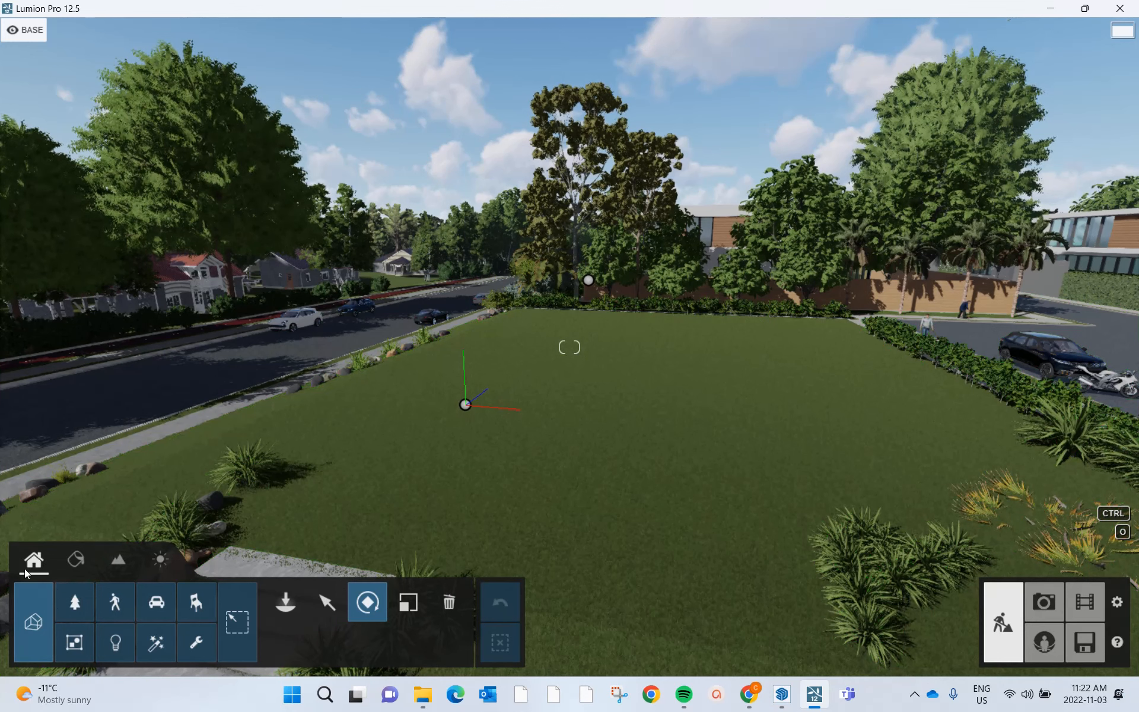
pyautogui.click(35, 629)
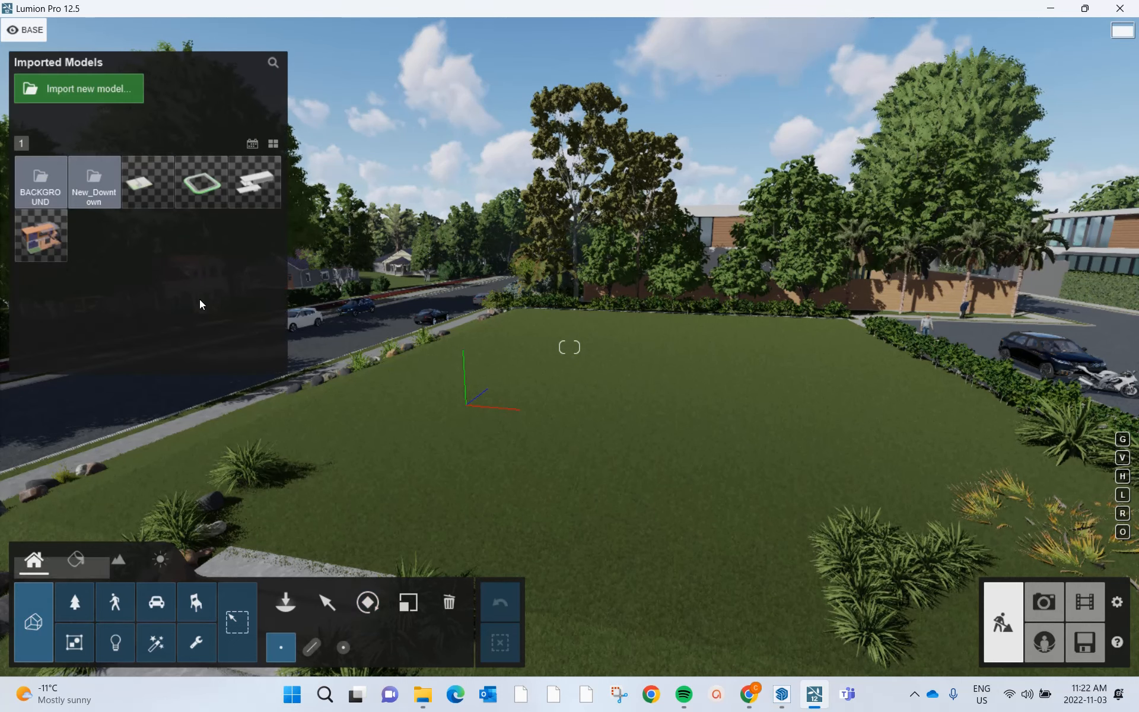
pyautogui.doubleClick(55, 223)
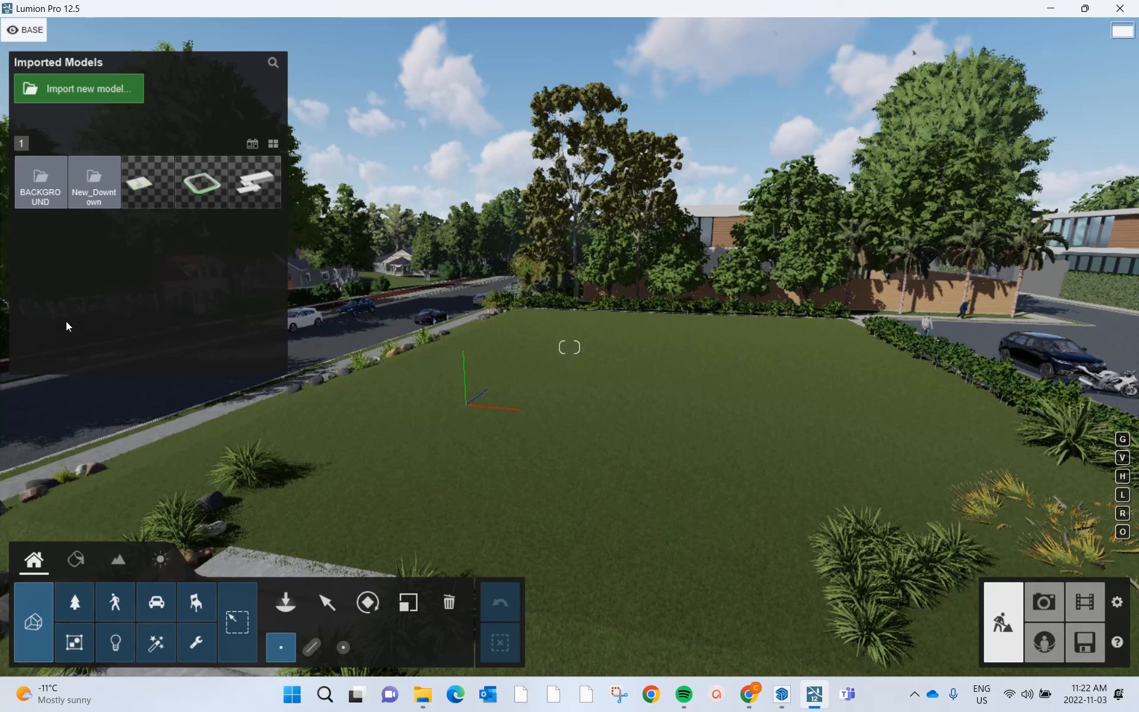
# Import the SketchUp file Coffee Shop with the model name Coffee Shop into the Main (default) folder, without edges or lines
pyautogui.click(62, 88)
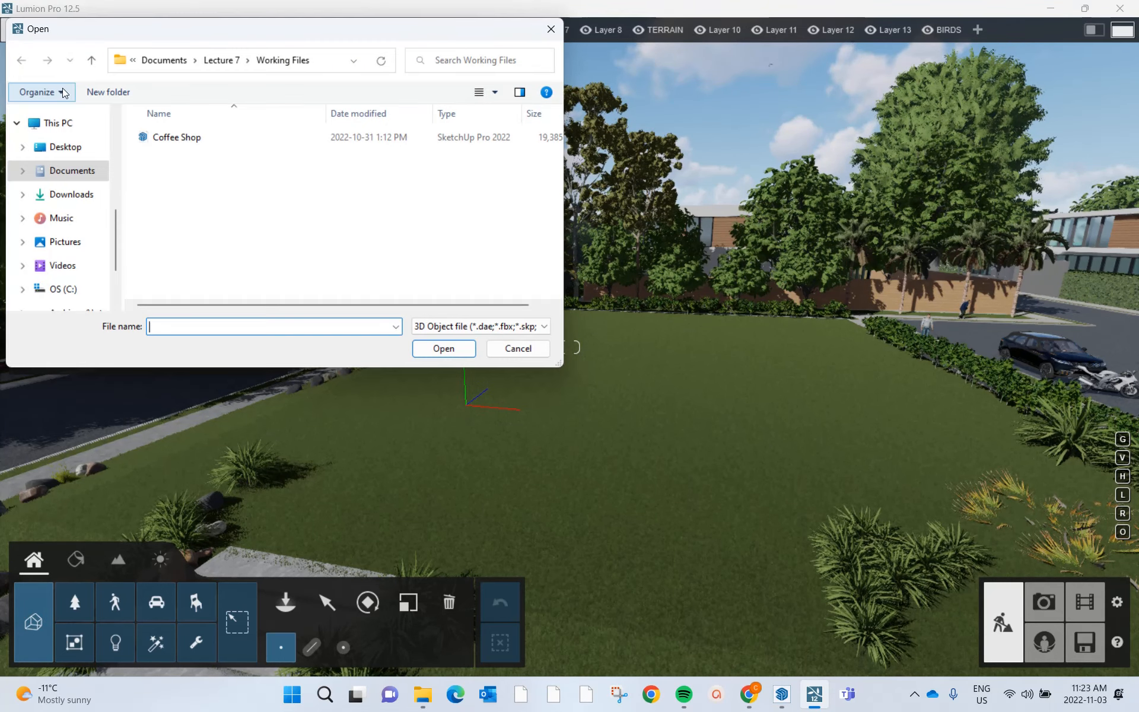
pyautogui.click(186, 143)
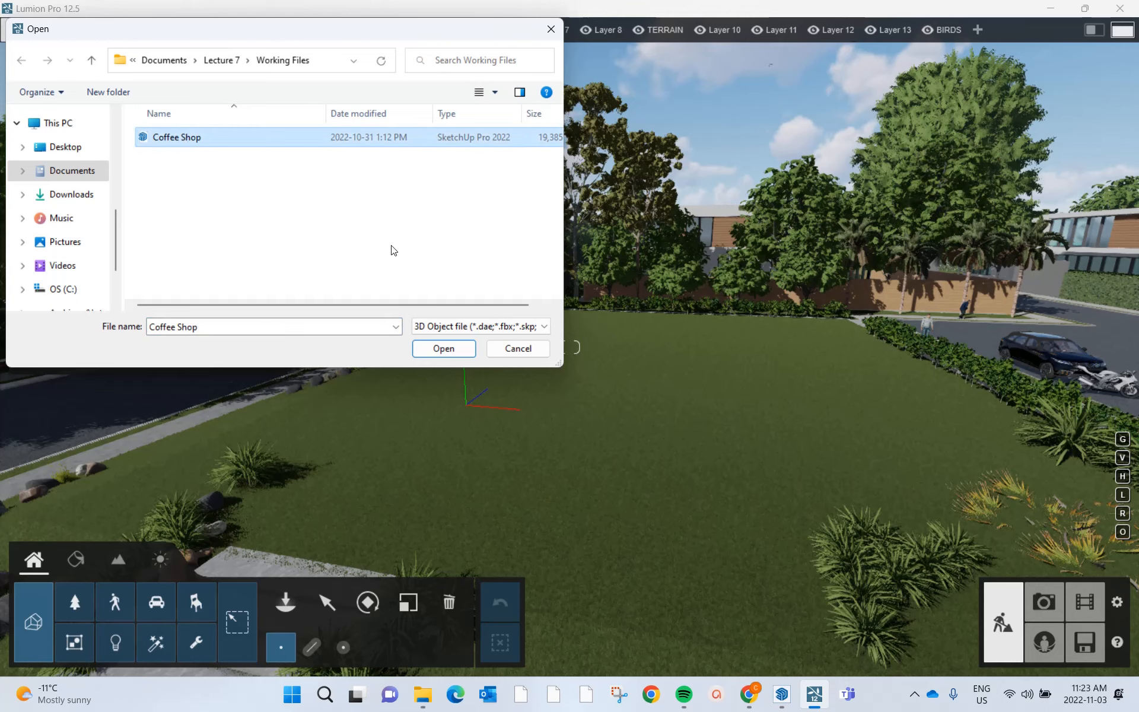
pyautogui.click(438, 349)
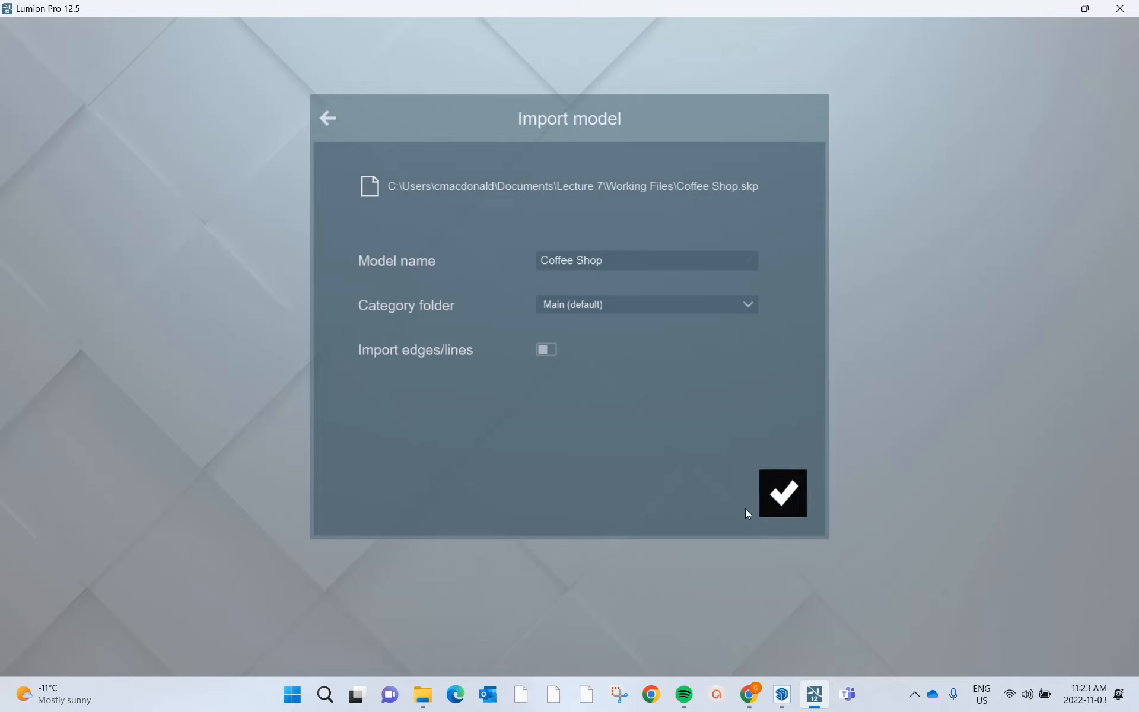
pyautogui.click(777, 502)
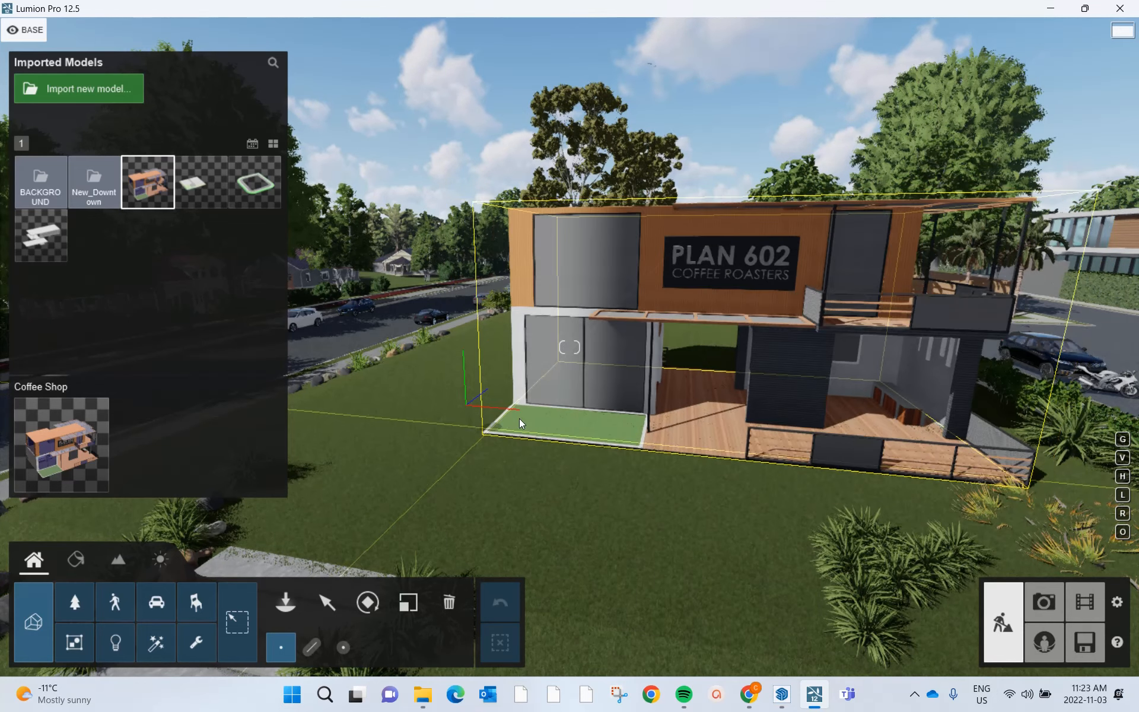
# Place the Coffee Shop model on the open lawn behind the stone steps
pyautogui.press('s')
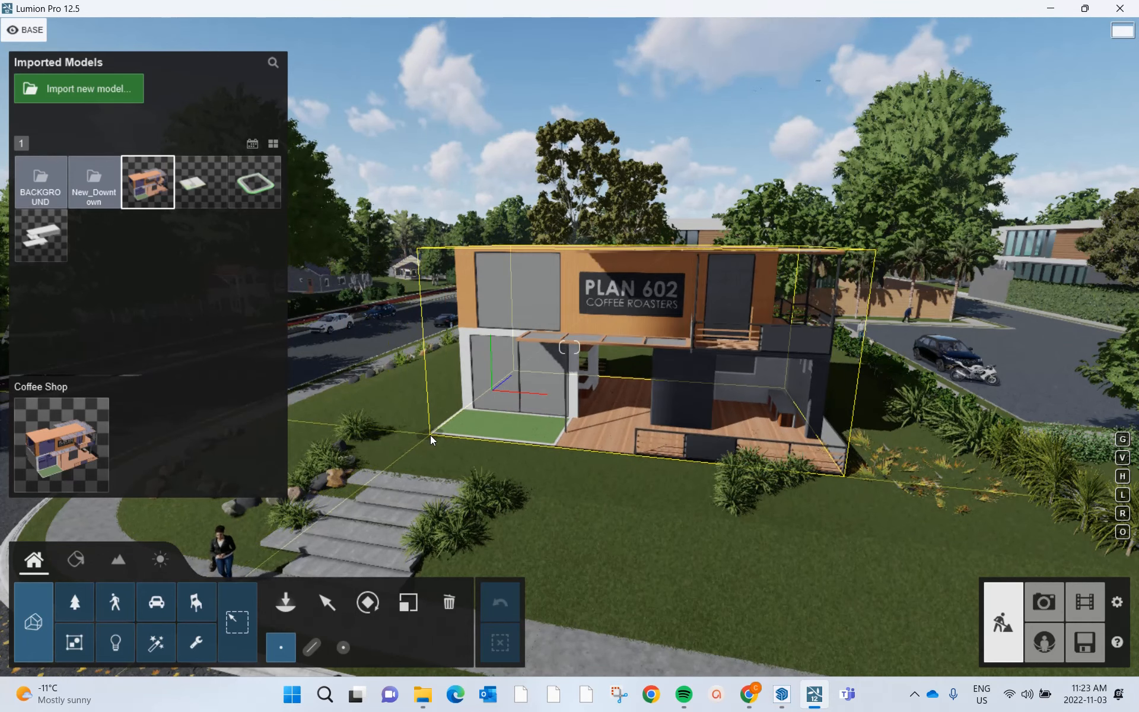
pyautogui.click(443, 425)
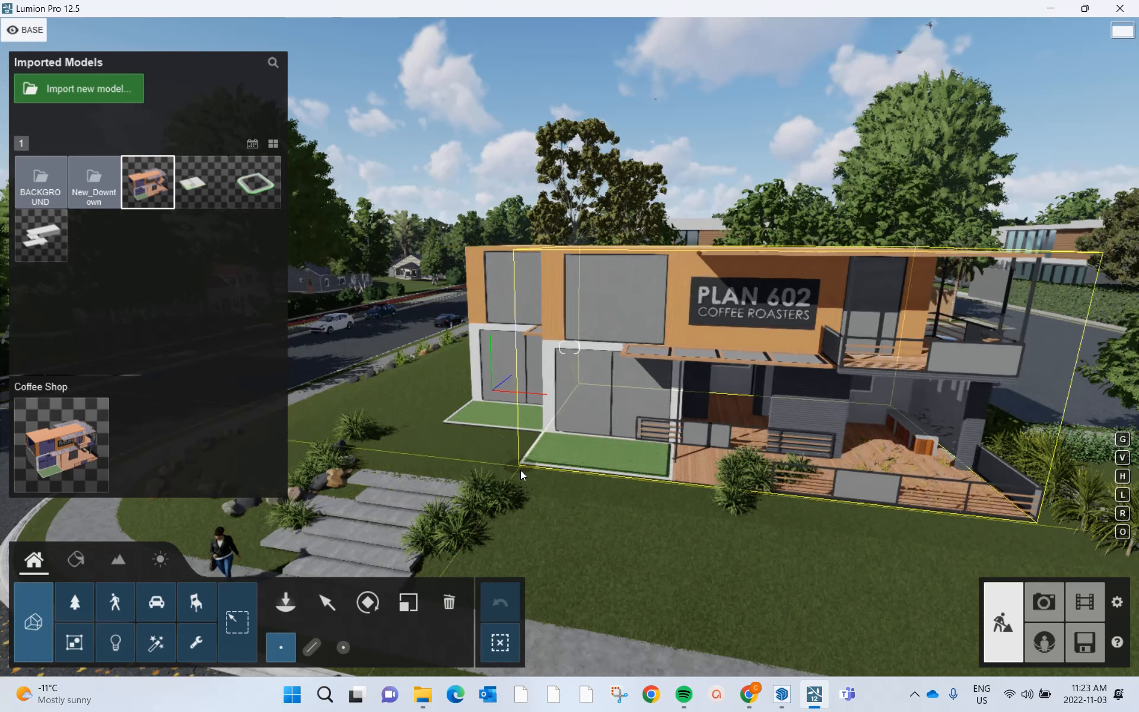
pyautogui.click(518, 456)
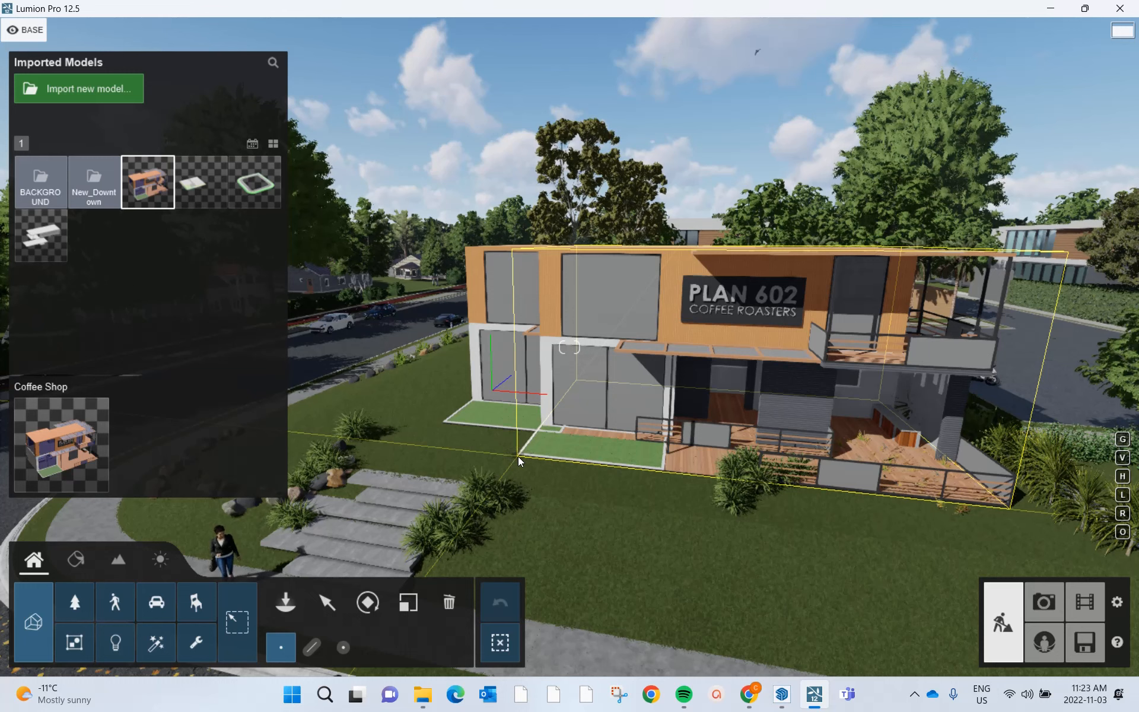
# Move the Coffee Shop model towards the street corner so its front deck edge sits against the top of the stone steps
pyautogui.press('Escape')
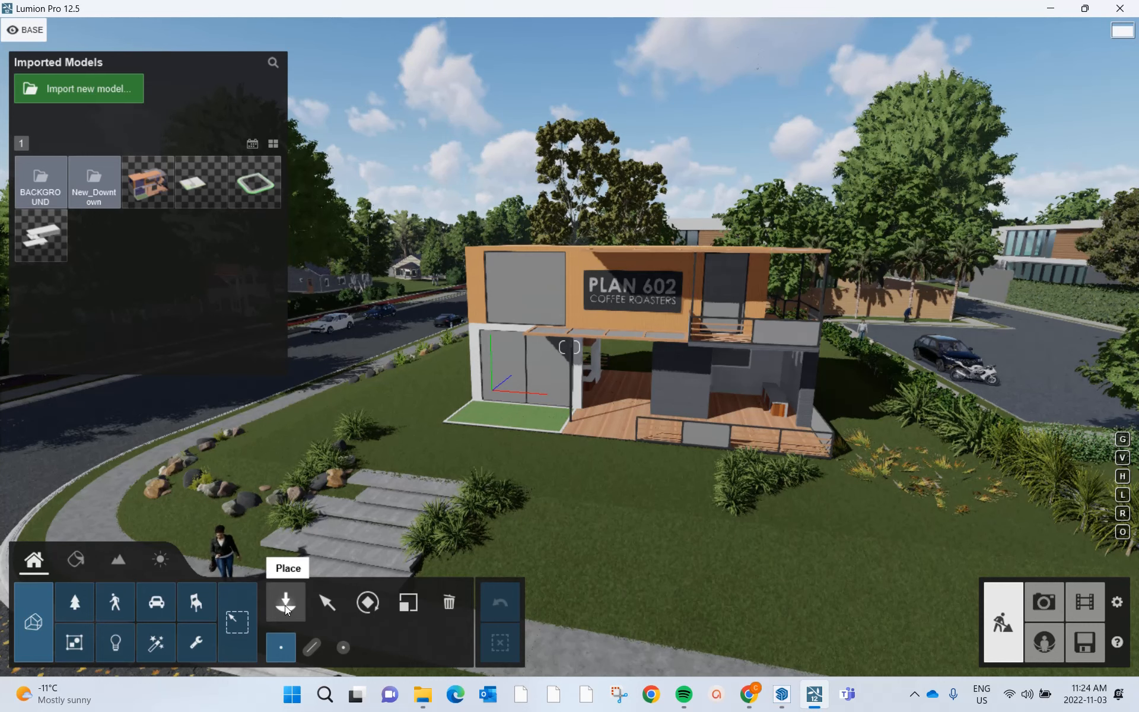
pyautogui.click(325, 604)
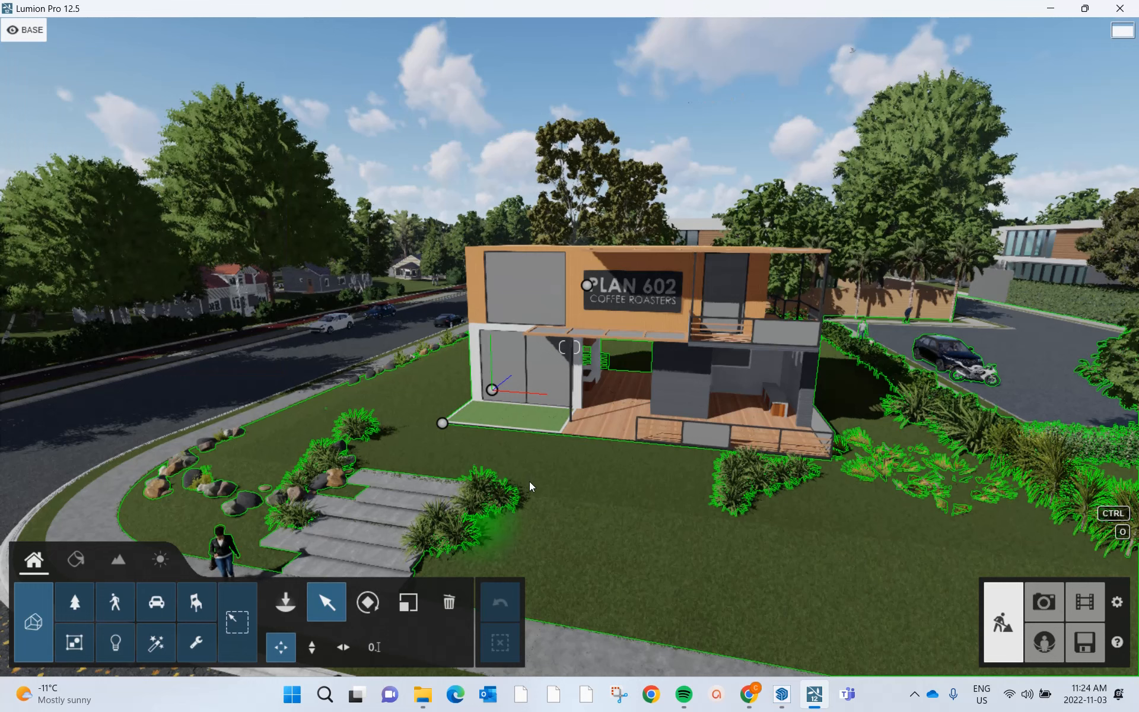
pyautogui.click(631, 404)
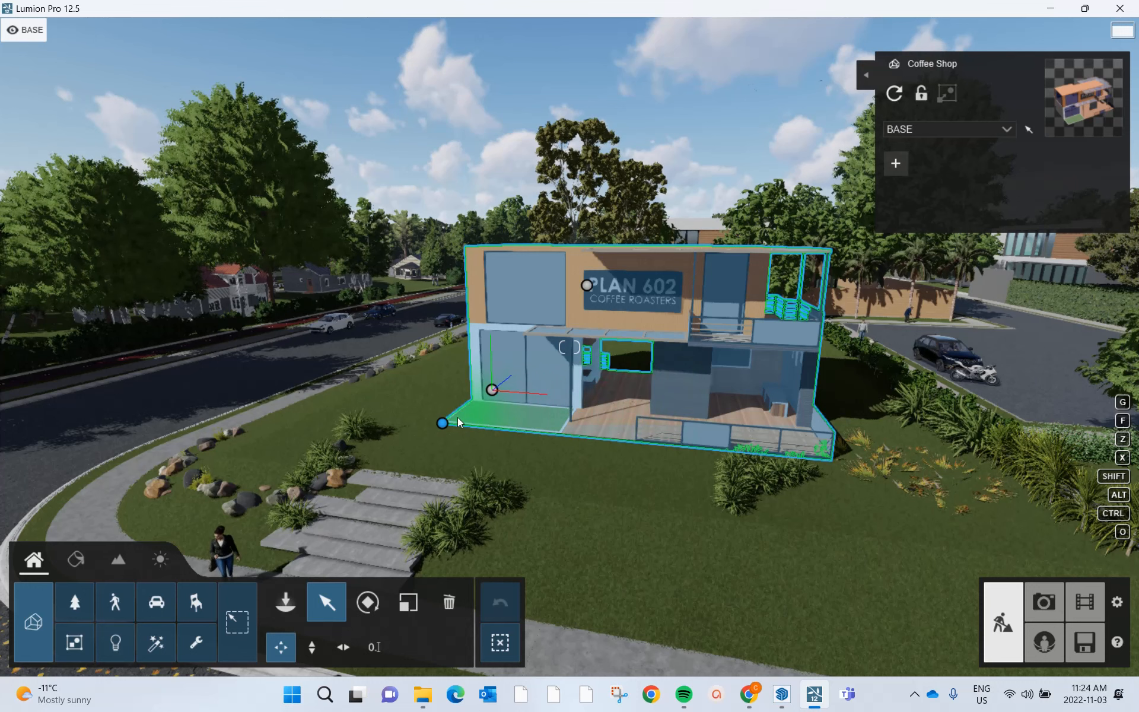
pyautogui.moveTo(447, 421)
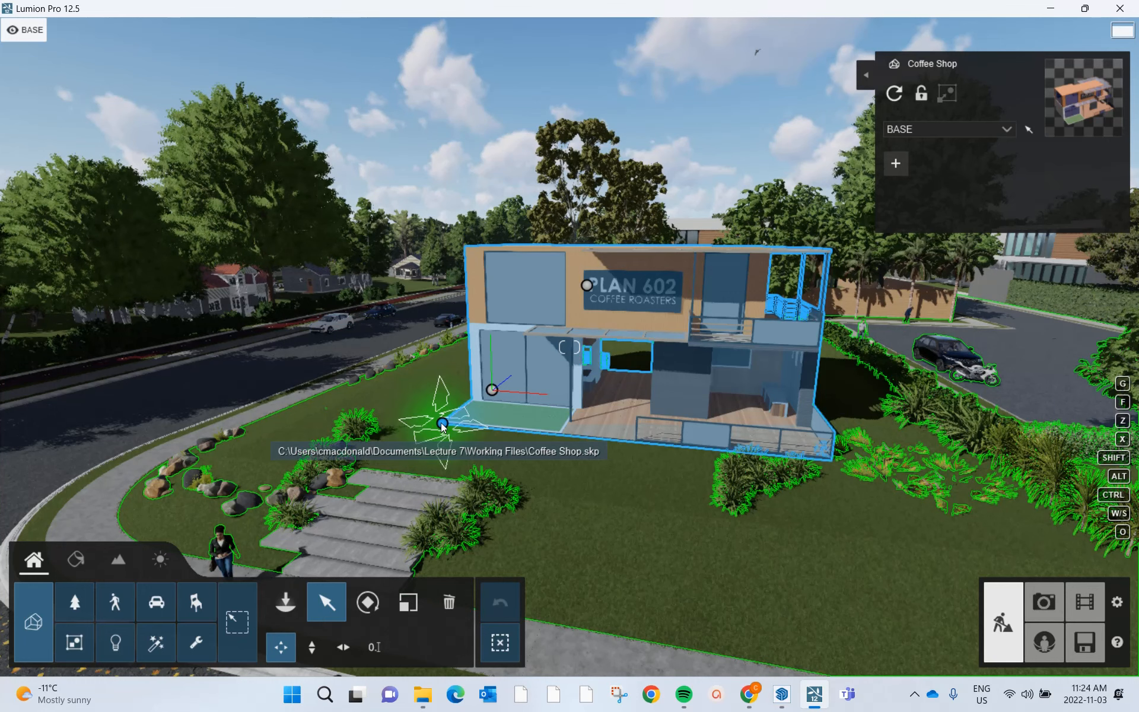
pyautogui.moveTo(442, 423); pyautogui.dragTo(258, 453)
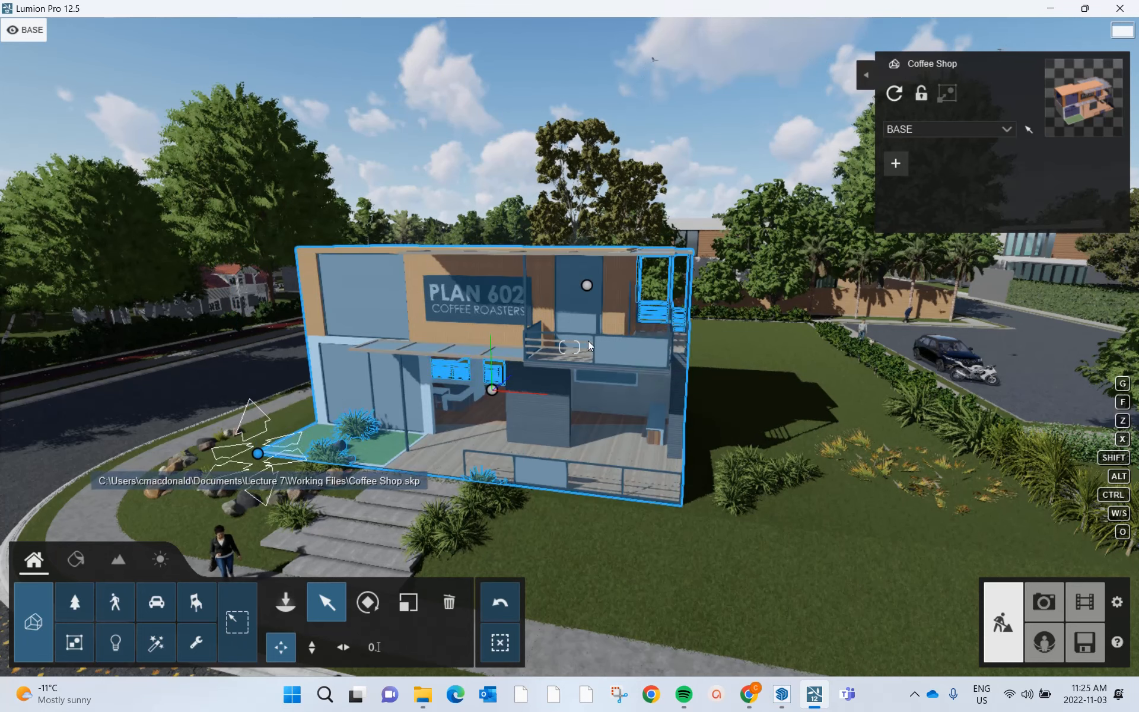
# Examine up close how the Coffee Shop's front deck and green patch meet the stone steps and surrounding plants
pyautogui.moveTo(635, 516); pyautogui.dragTo(635, 515, button='right')
pyautogui.press('w')
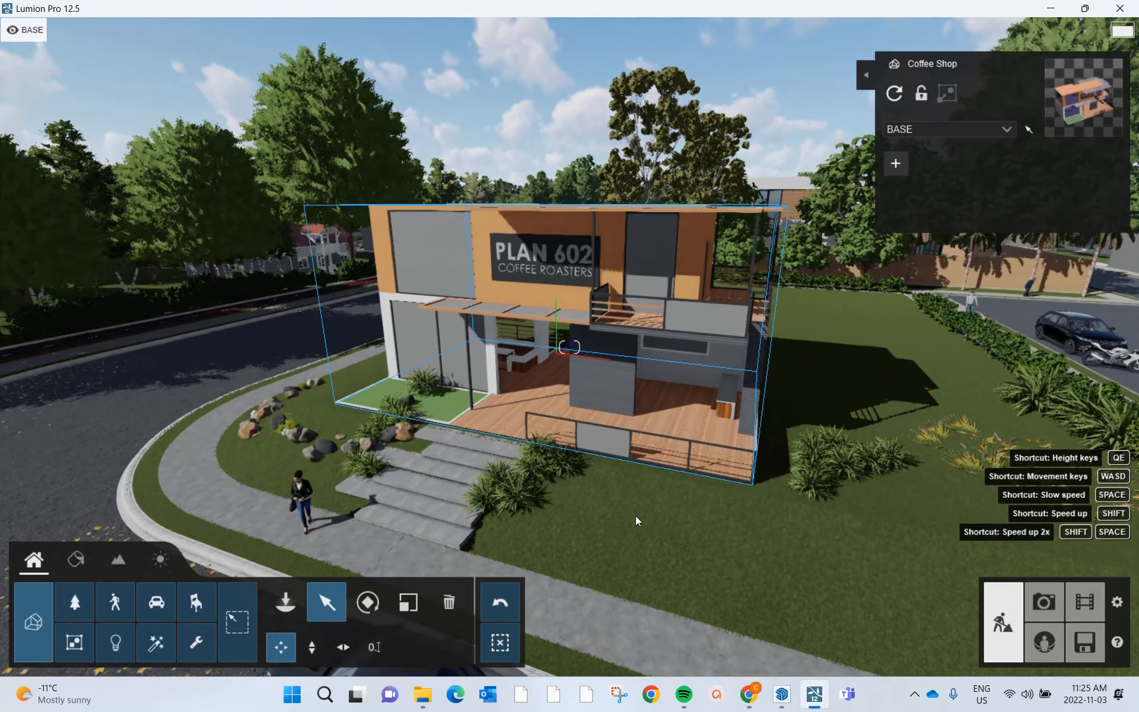
pyautogui.press('w')
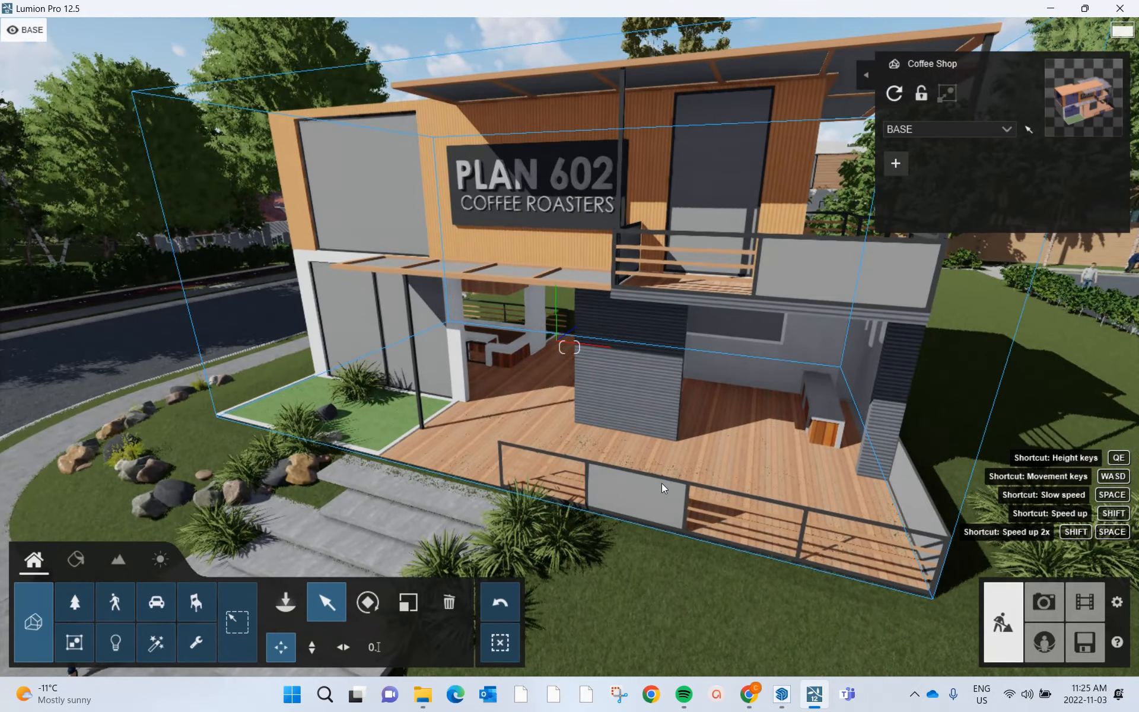
pyautogui.moveTo(685, 486); pyautogui.dragTo(684, 487, button='right')
pyautogui.press('s')
pyautogui.press('w')
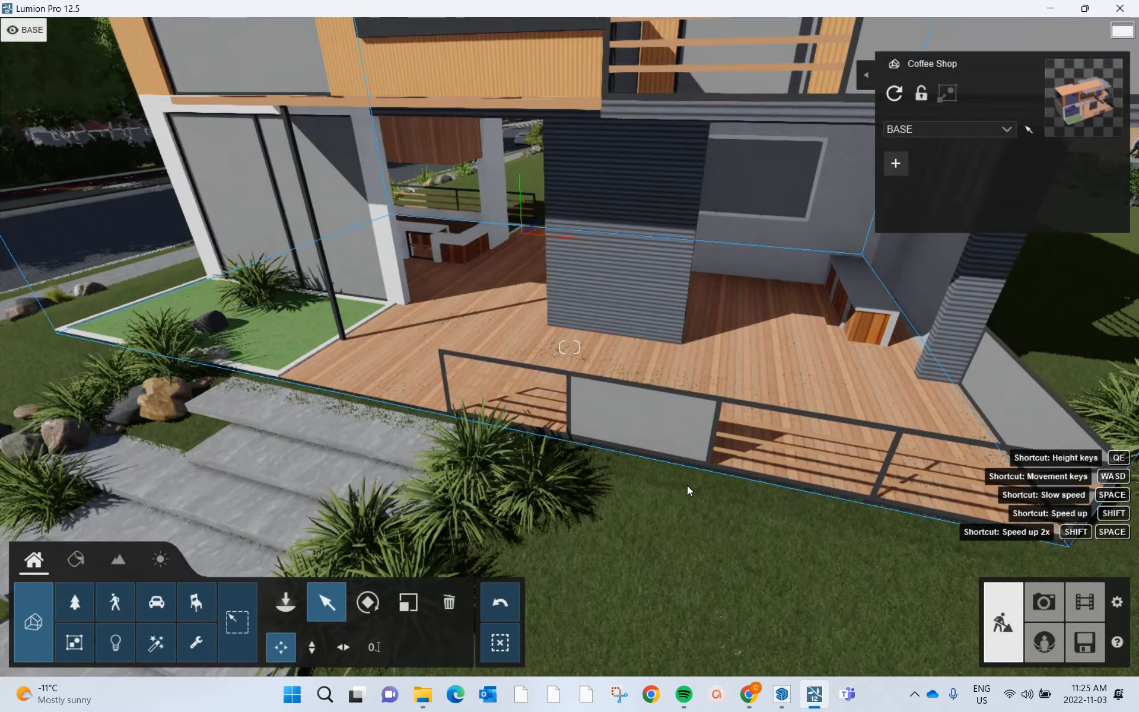
pyautogui.press('s')
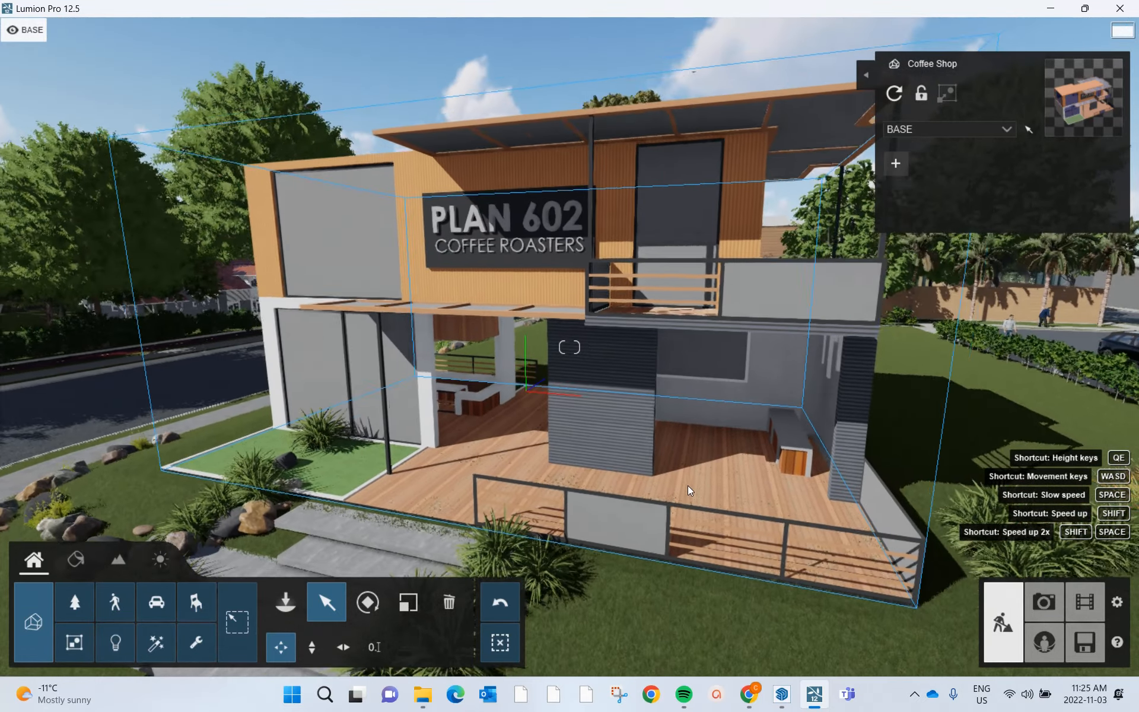
# Switch from placing objects to editing the Coffee Shop's materials
pyautogui.click(727, 459)
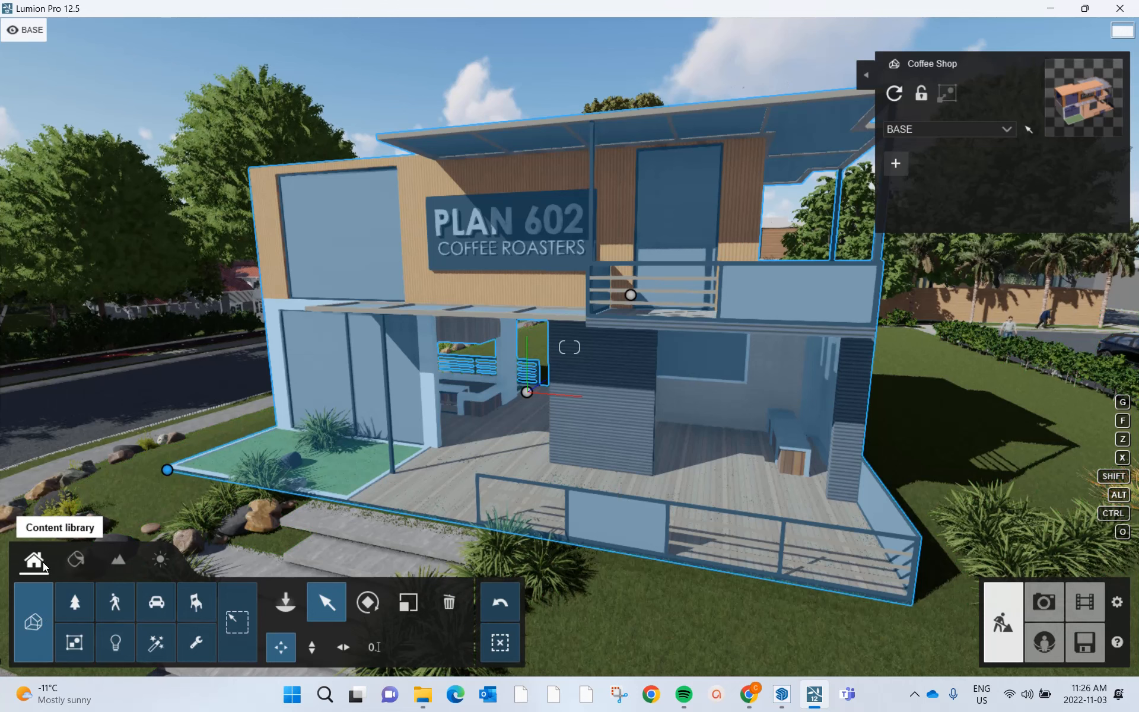
pyautogui.click(77, 559)
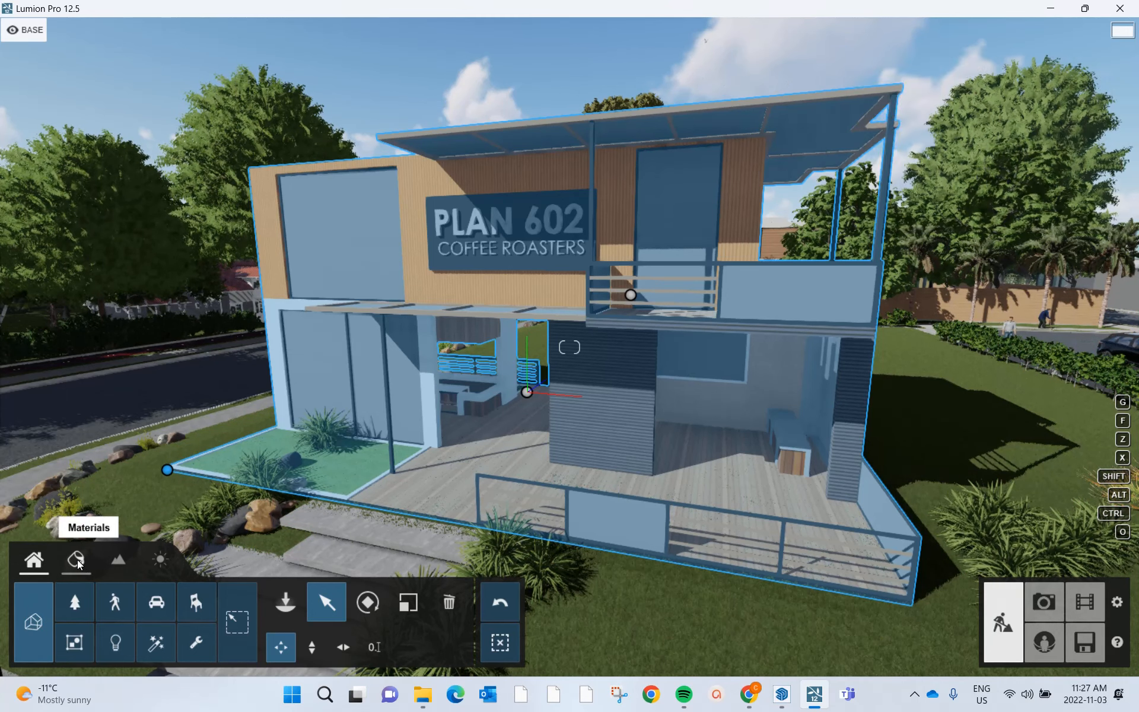
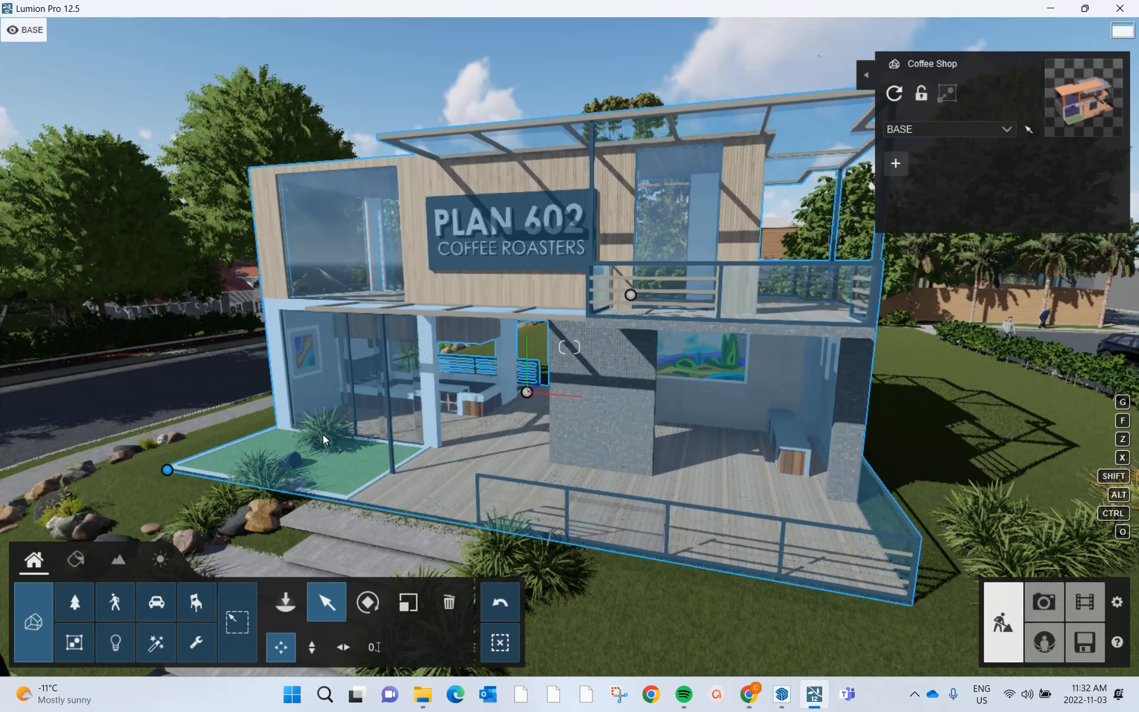
# Delete the nature plants and the rock that poke through the green patch in front of the Coffee Shop
pyautogui.click(74, 609)
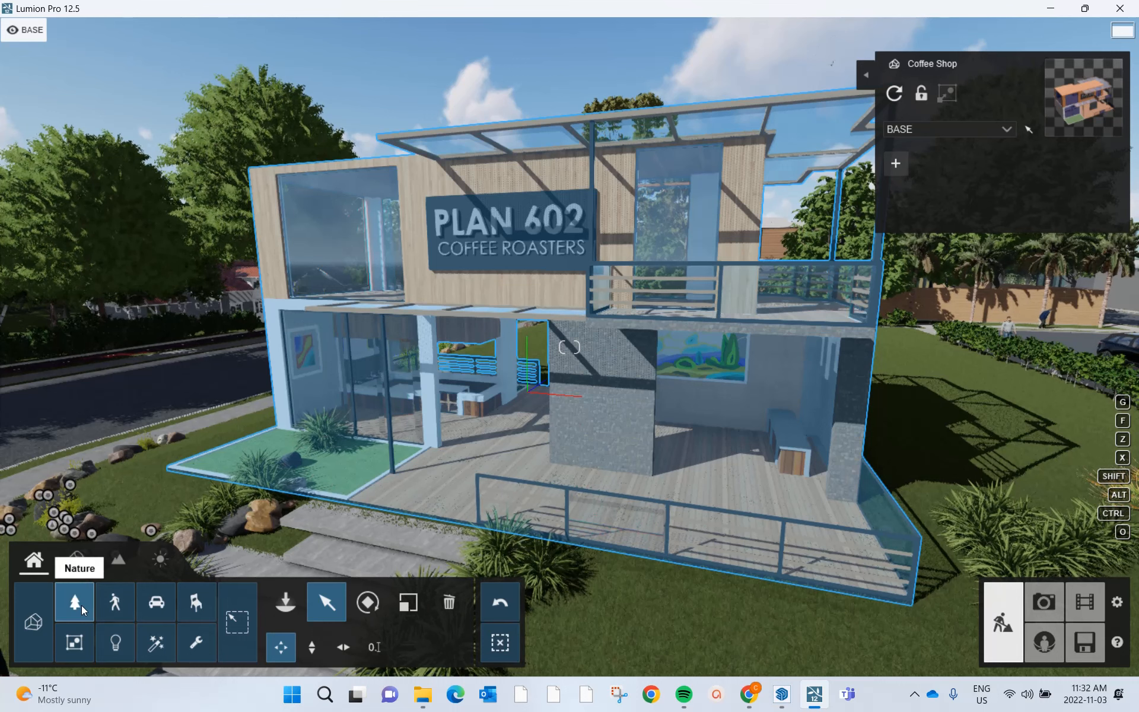
pyautogui.click(448, 602)
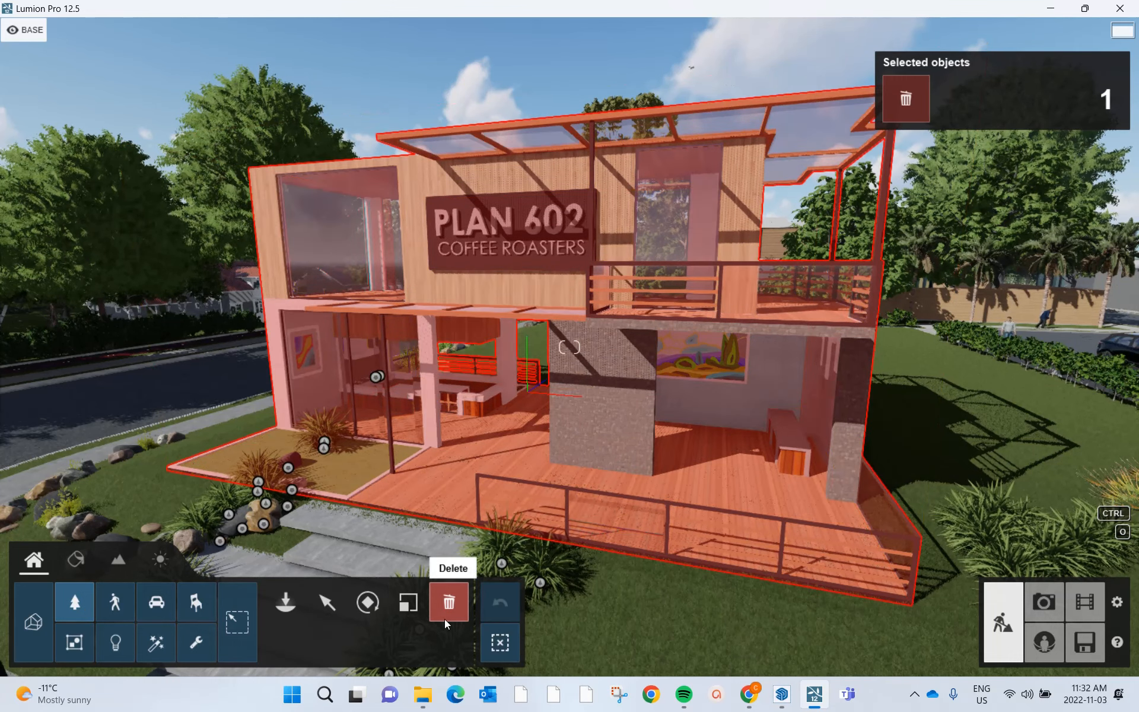
pyautogui.click(323, 446)
pyautogui.click(323, 440)
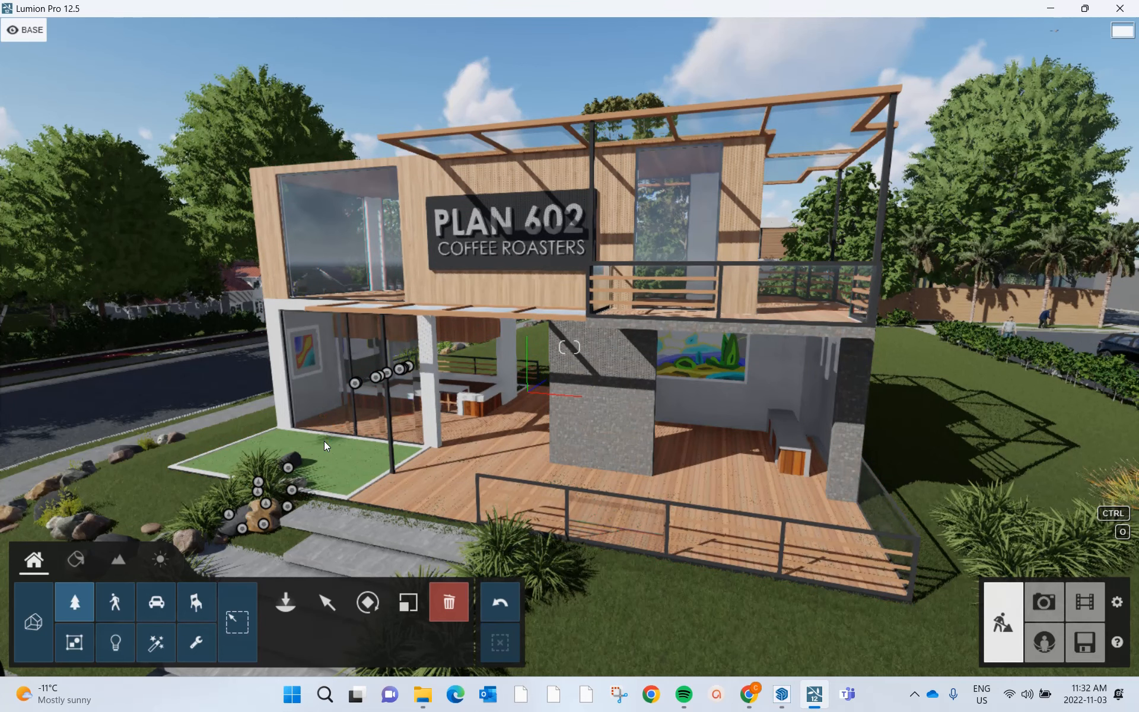
pyautogui.click(292, 469)
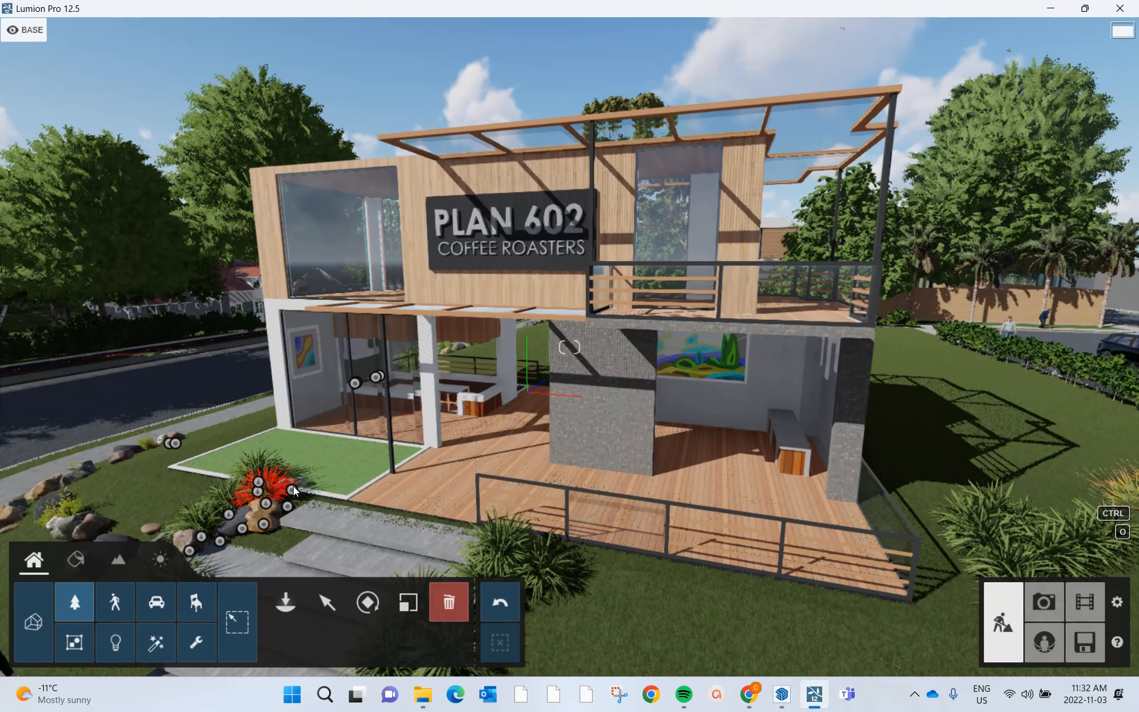
pyautogui.click(293, 489)
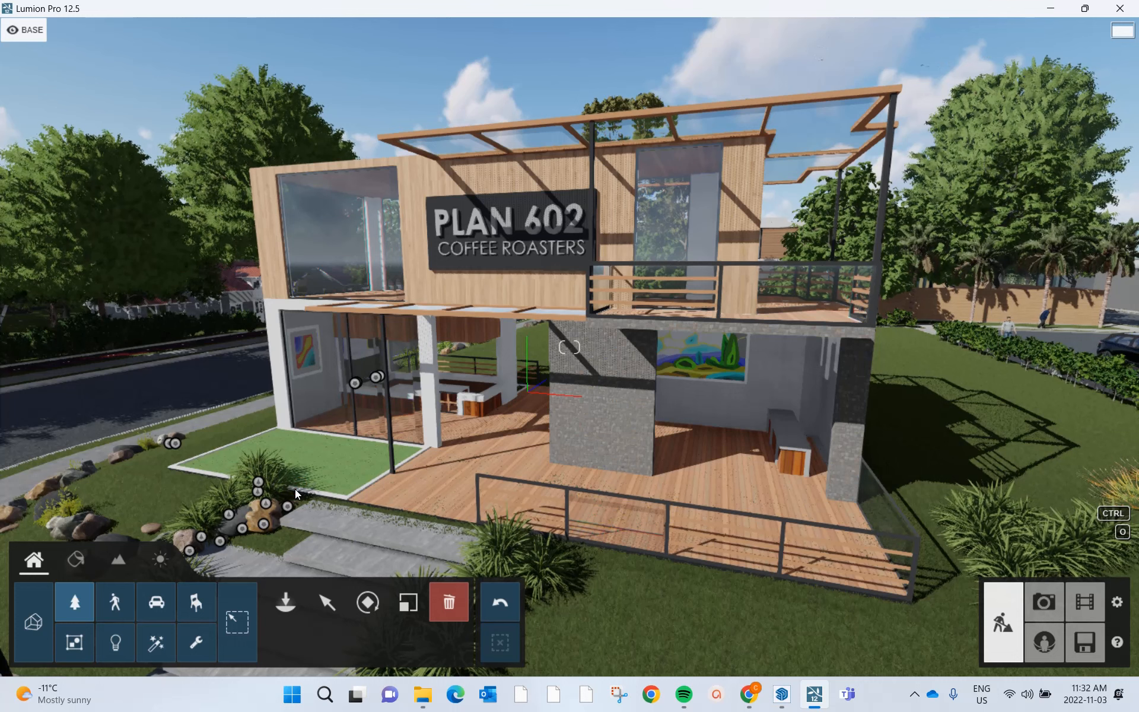
pyautogui.click(257, 490)
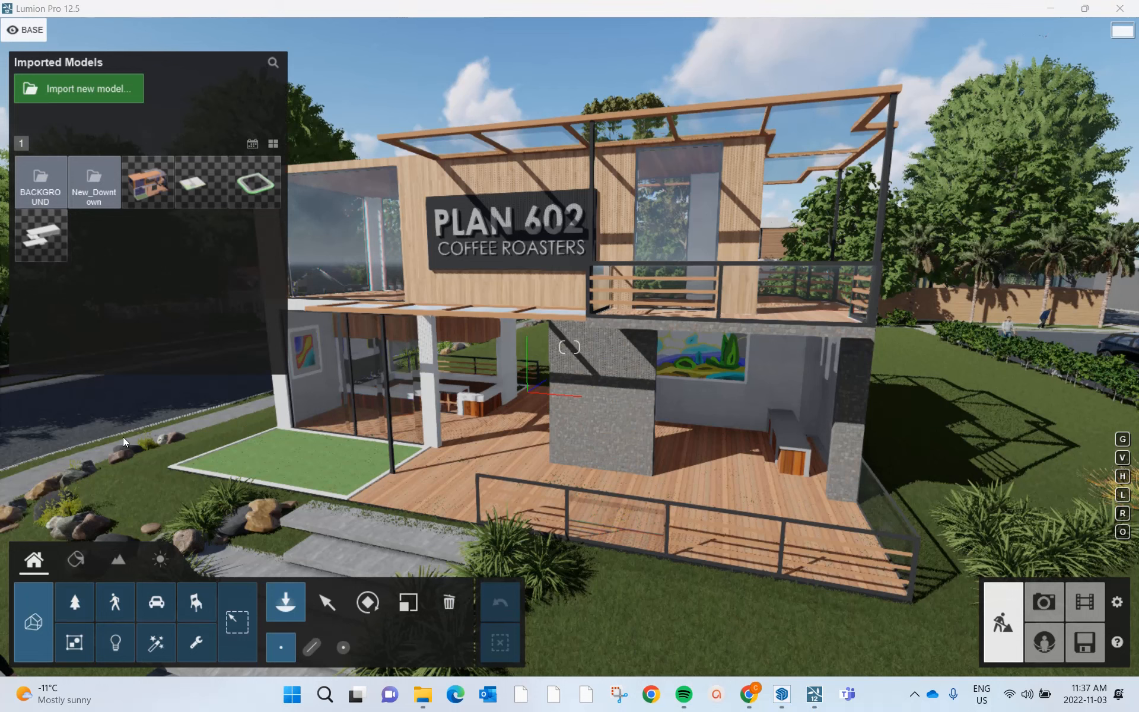
# Place the 3D figure Man Caucasian 0003 Walk on the deck beside the glazed entrance, above the stone steps
pyautogui.click(74, 601)
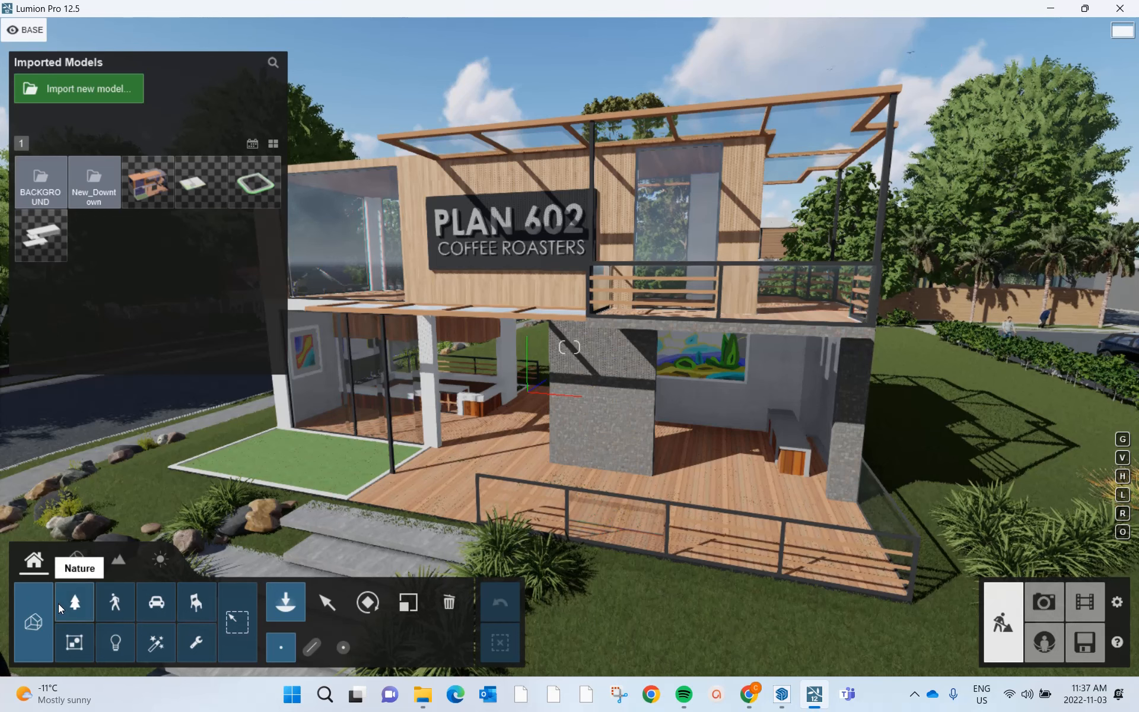
pyautogui.click(116, 604)
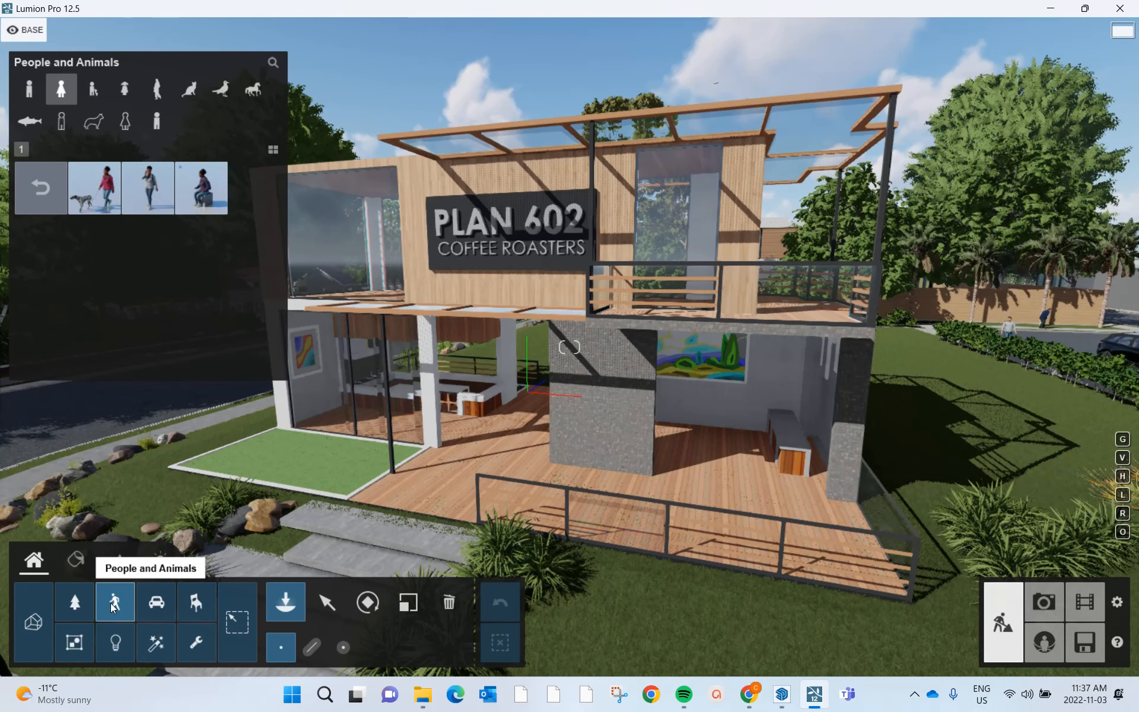
pyautogui.click(31, 92)
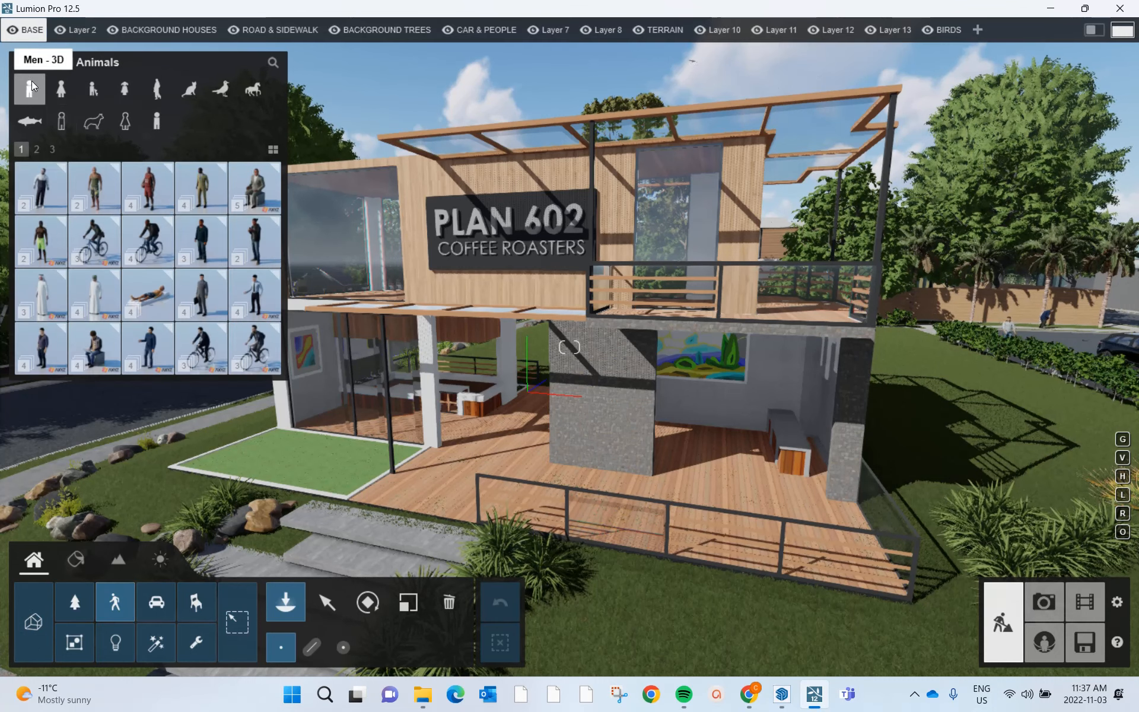
pyautogui.click(36, 150)
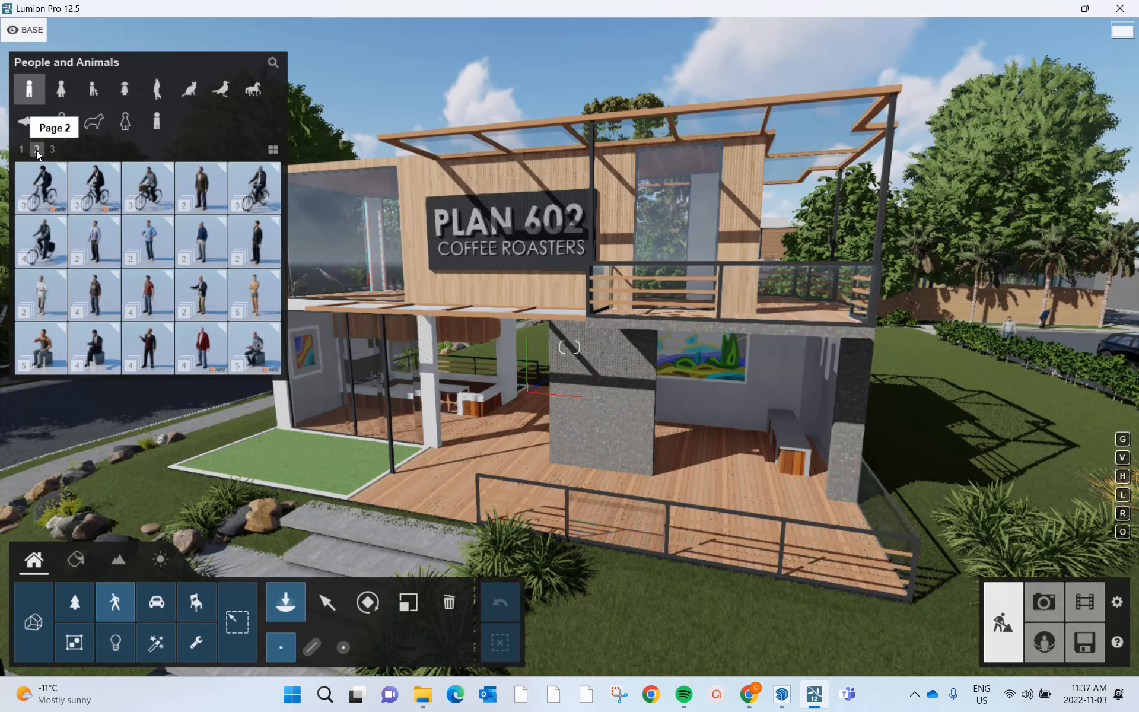
pyautogui.click(208, 252)
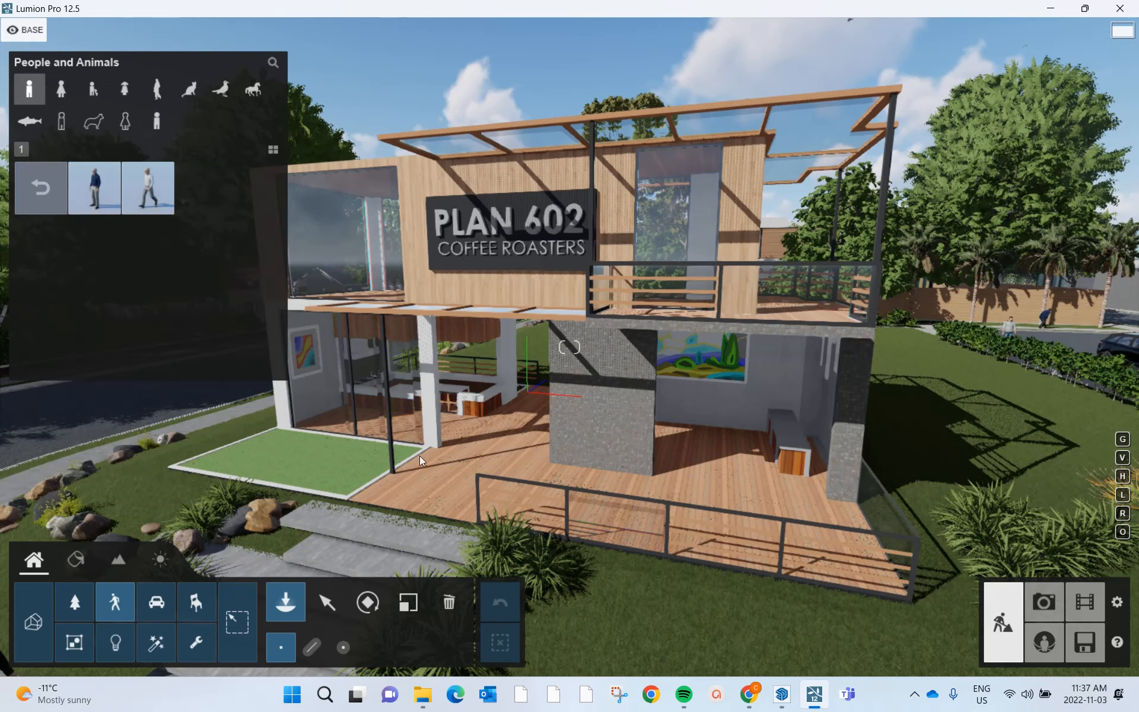
pyautogui.click(154, 202)
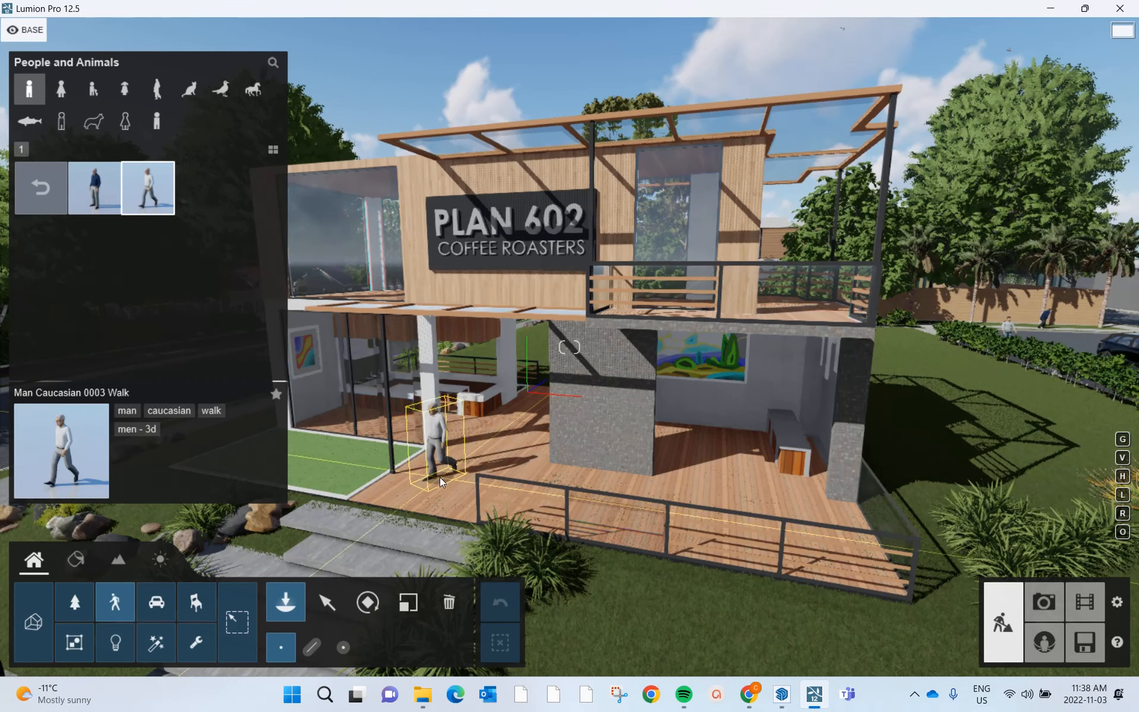
pyautogui.click(439, 478)
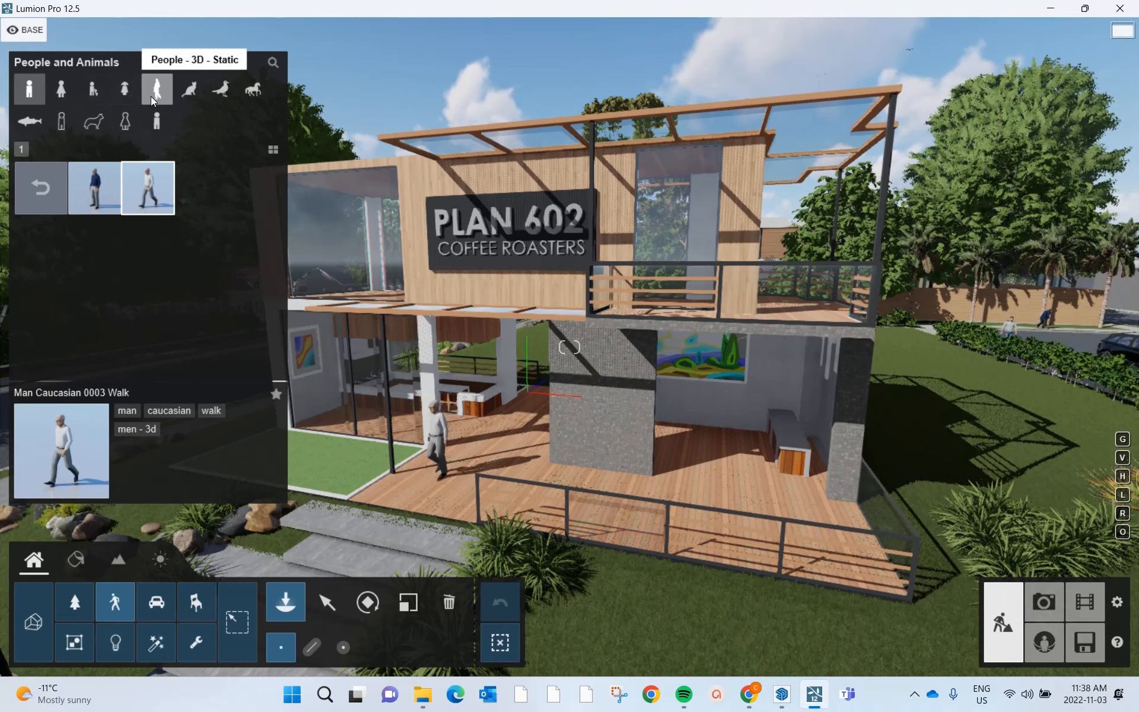
# Place the 3D figure Woman Asian 0003 BabyBuggy on the deck behind the front railing, near the stone wall and painting
pyautogui.click(61, 89)
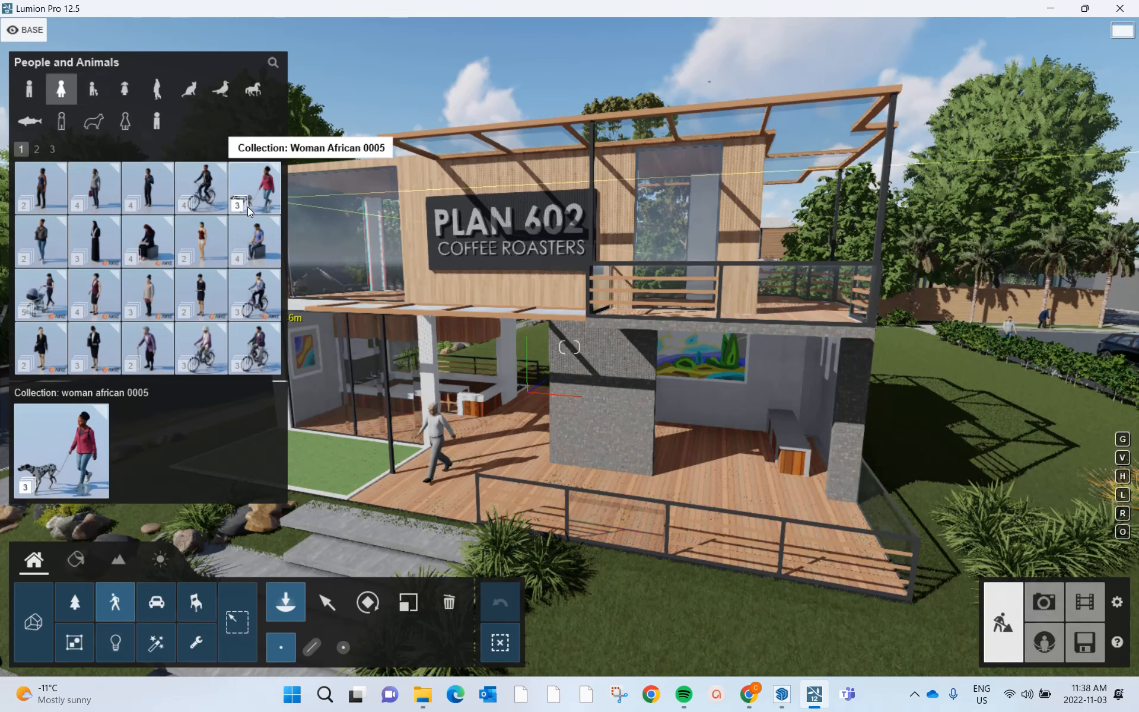
pyautogui.click(48, 295)
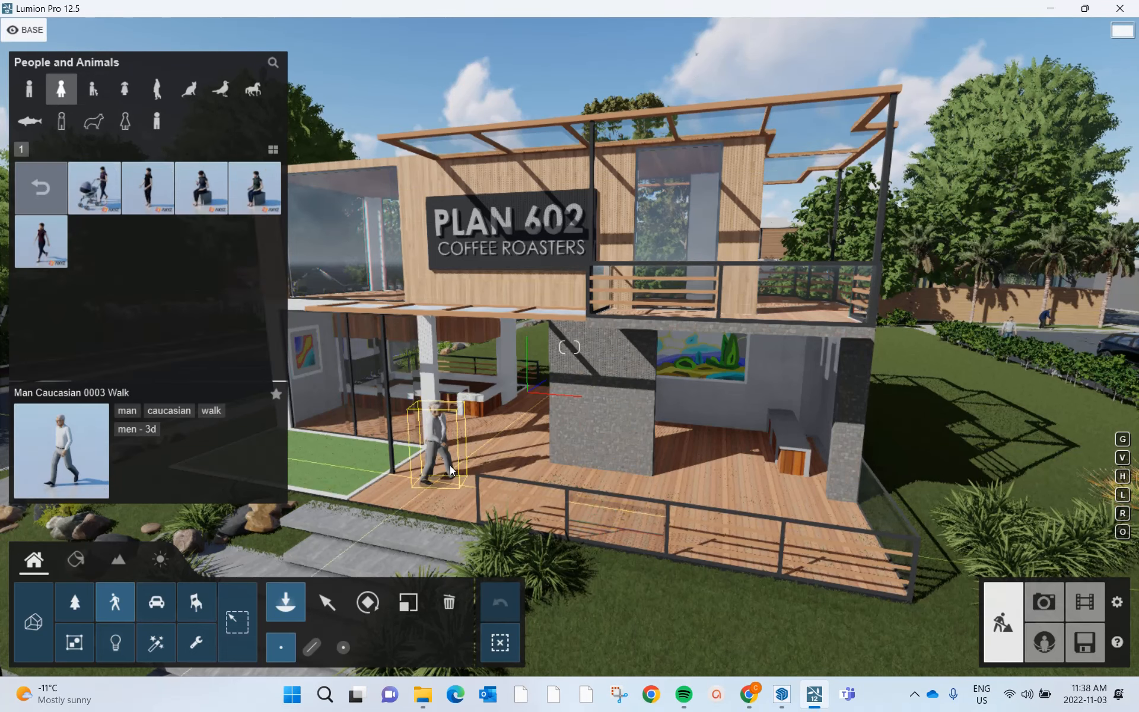
pyautogui.click(107, 193)
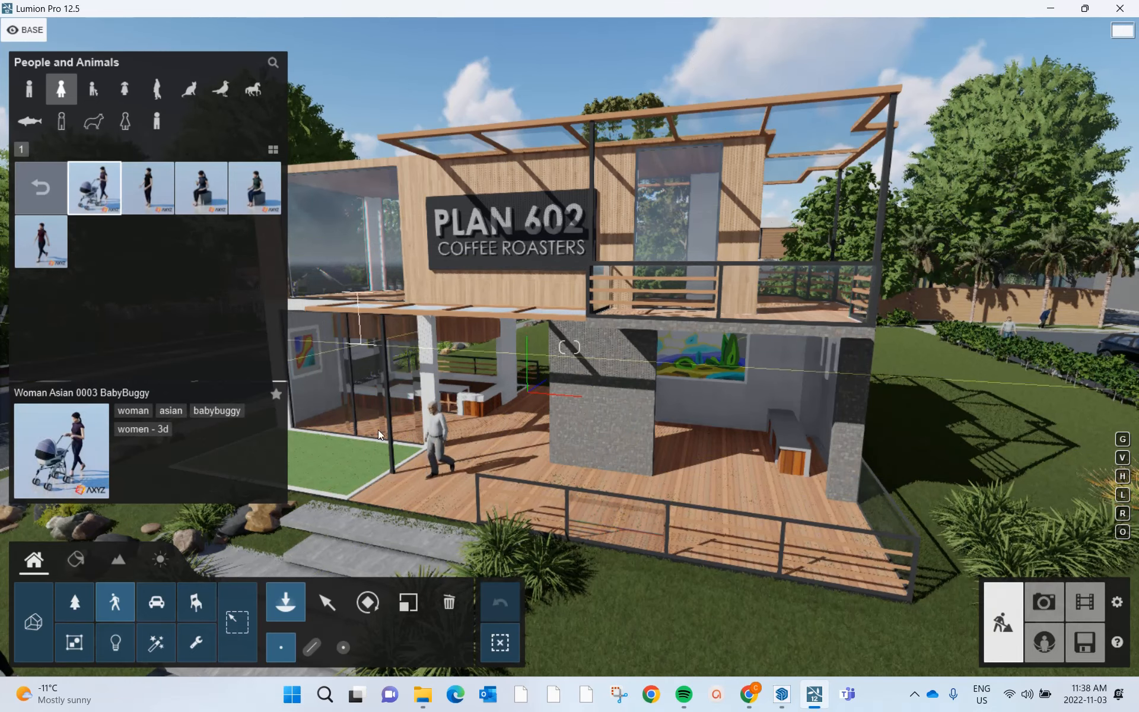
pyautogui.press('s')
pyautogui.moveTo(475, 468); pyautogui.dragTo(488, 497, button='right')
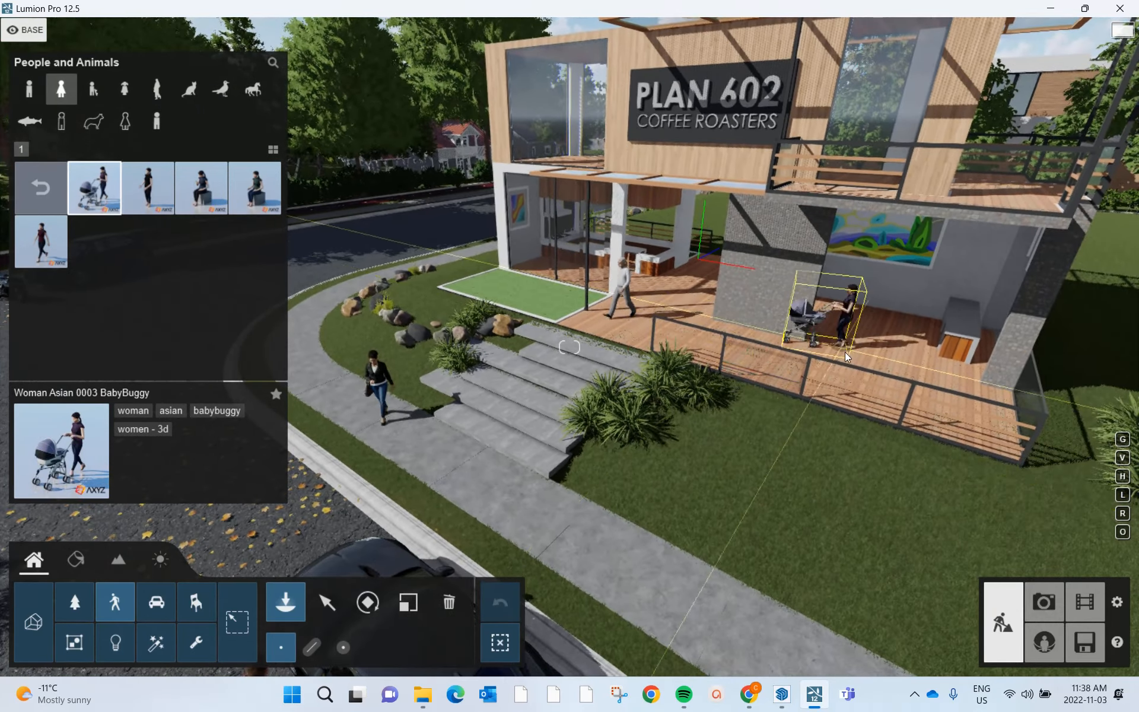
pyautogui.click(876, 377)
pyautogui.press('w')
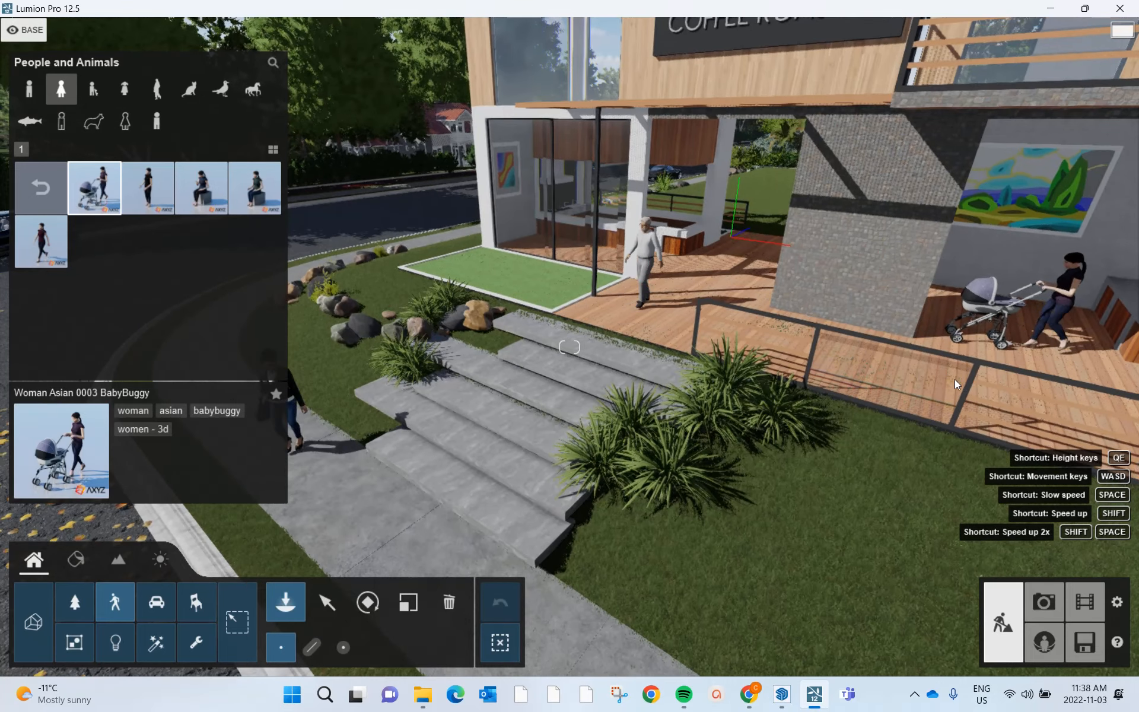
pyautogui.press('d')
pyautogui.moveTo(955, 379); pyautogui.dragTo(954, 378, button='right')
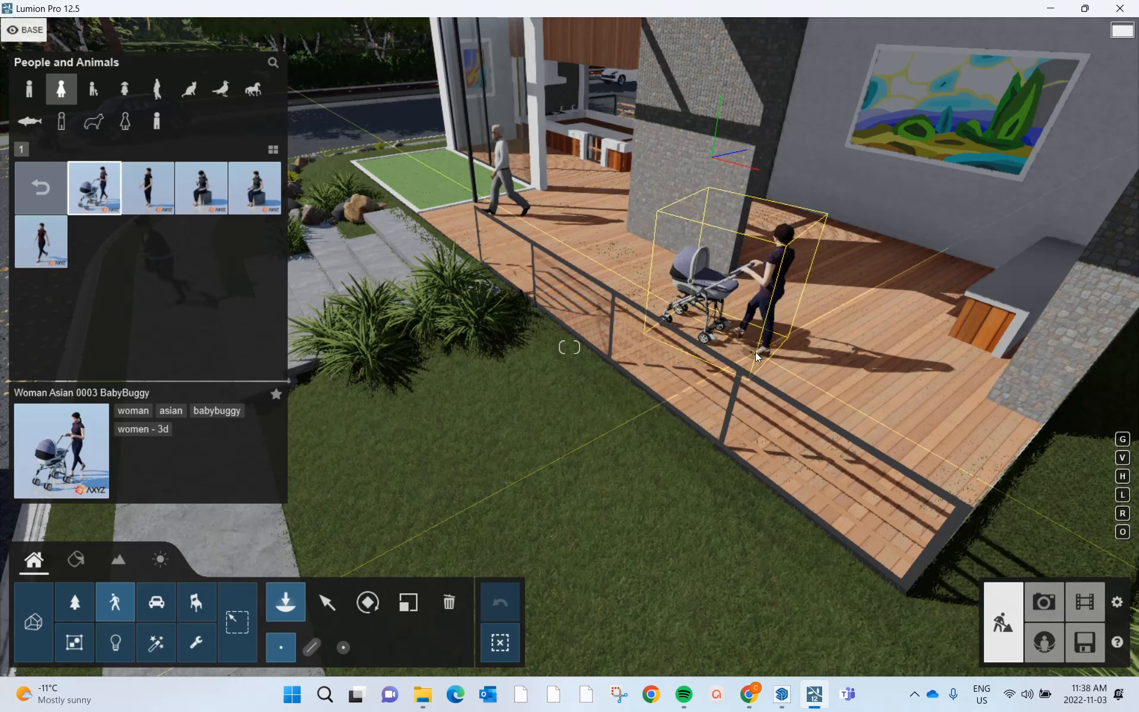
pyautogui.click(755, 351)
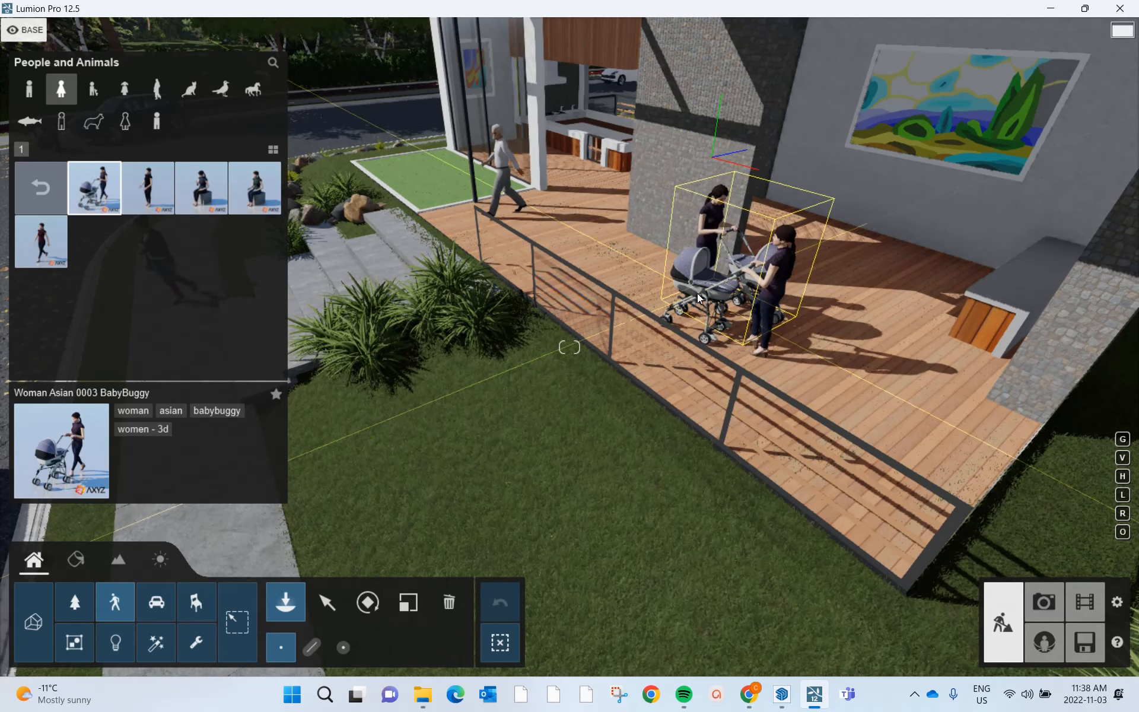
pyautogui.press('Escape')
# Rotate the walking man on the deck so he faces into the Coffee Shop, away from the stone steps
pyautogui.moveTo(640, 320); pyautogui.dragTo(636, 321, button='right')
pyautogui.press('a')
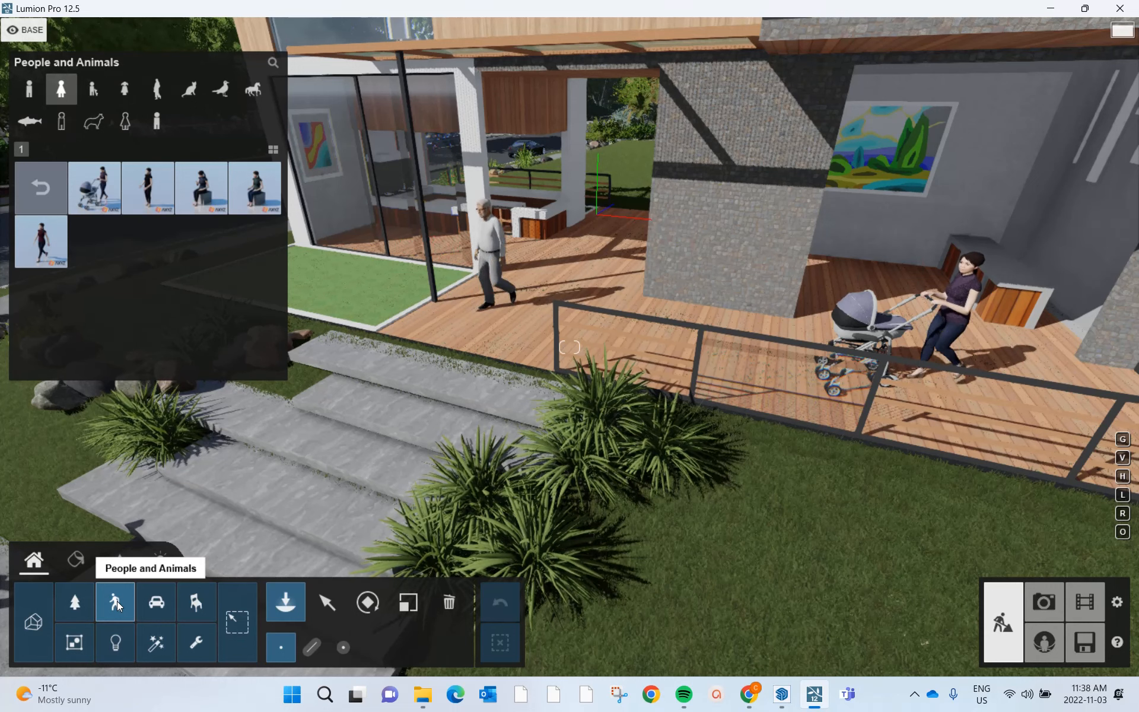
pyautogui.click(368, 603)
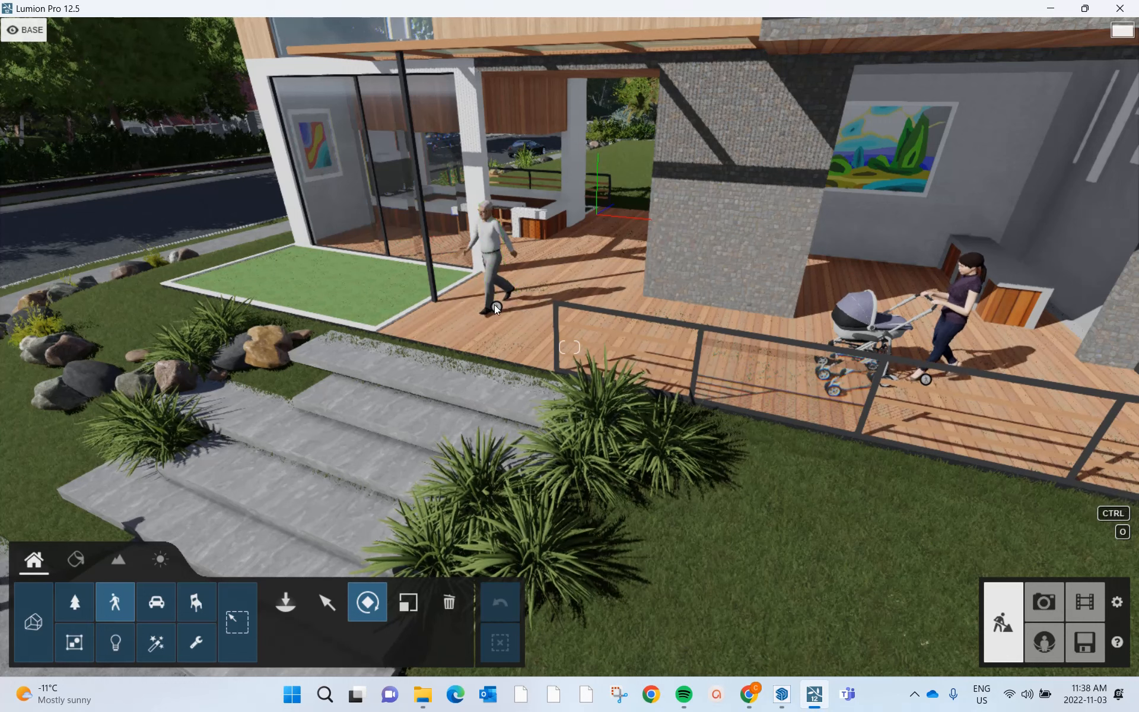
pyautogui.click(496, 306)
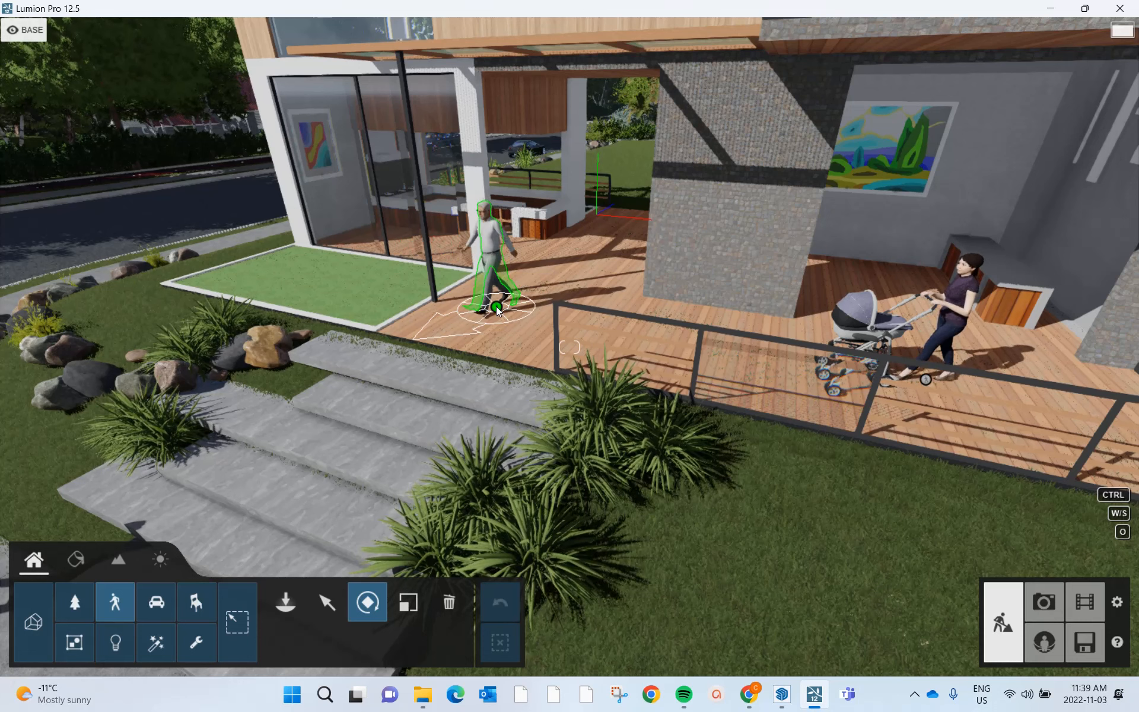
pyautogui.click(497, 307)
pyautogui.moveTo(418, 332); pyautogui.dragTo(579, 240)
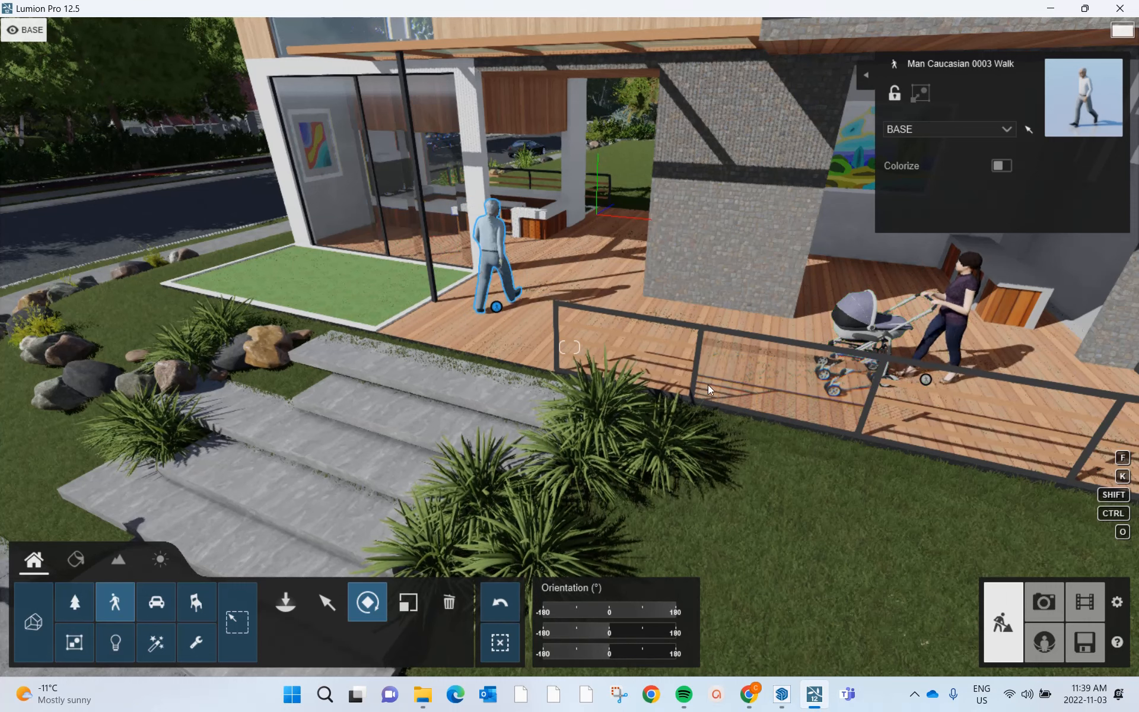
# Rotate the woman with the baby buggy so she walks along the front railing toward the entrance
pyautogui.moveTo(926, 378); pyautogui.dragTo(653, 348)
pyautogui.moveTo(705, 394); pyautogui.dragTo(705, 393, button='right')
pyautogui.press('s')
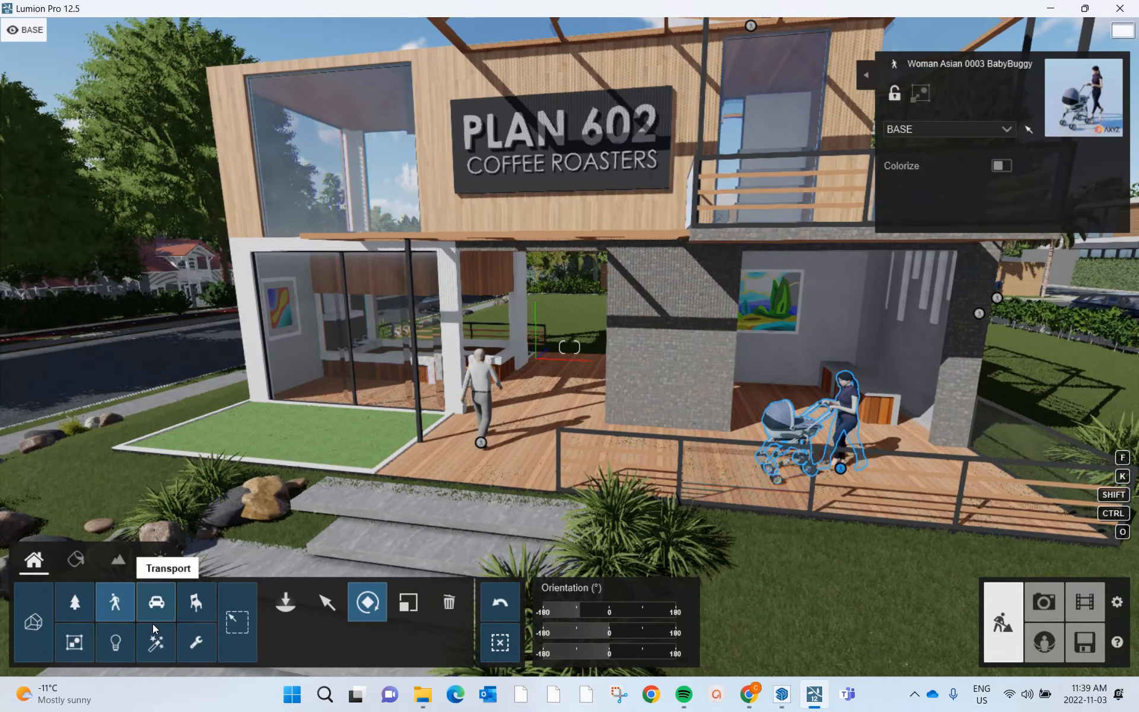
# Choose CafeTable 002 from the Cafe tables collection as the object to place
pyautogui.click(196, 605)
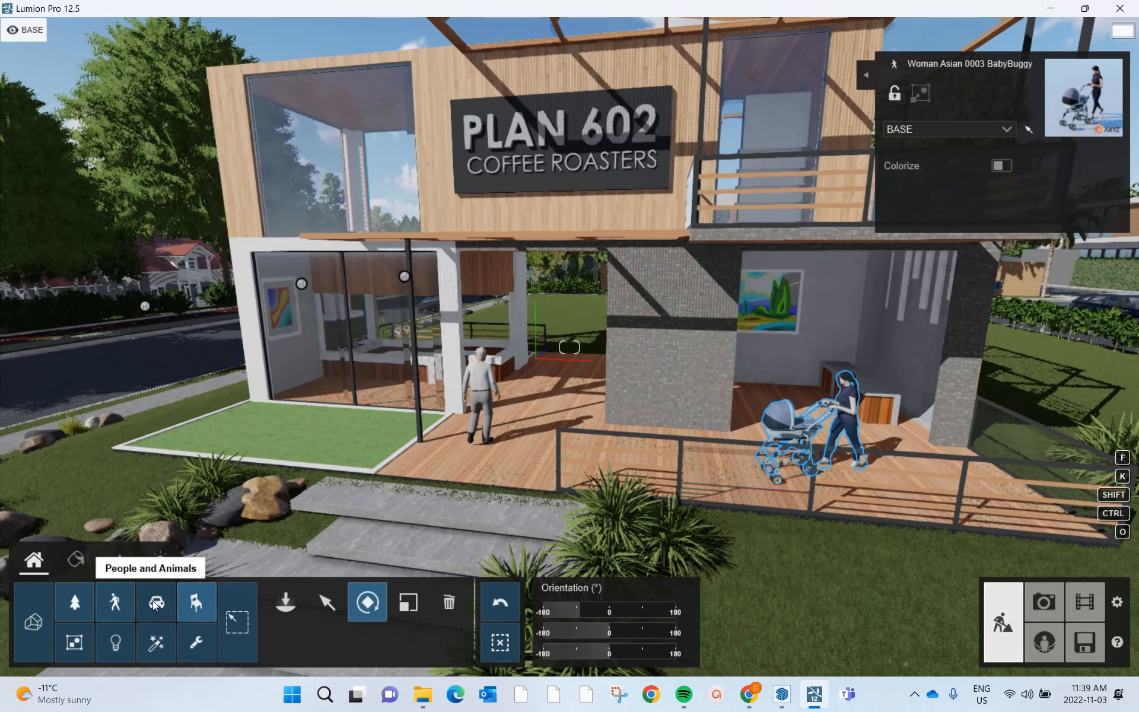
pyautogui.click(197, 606)
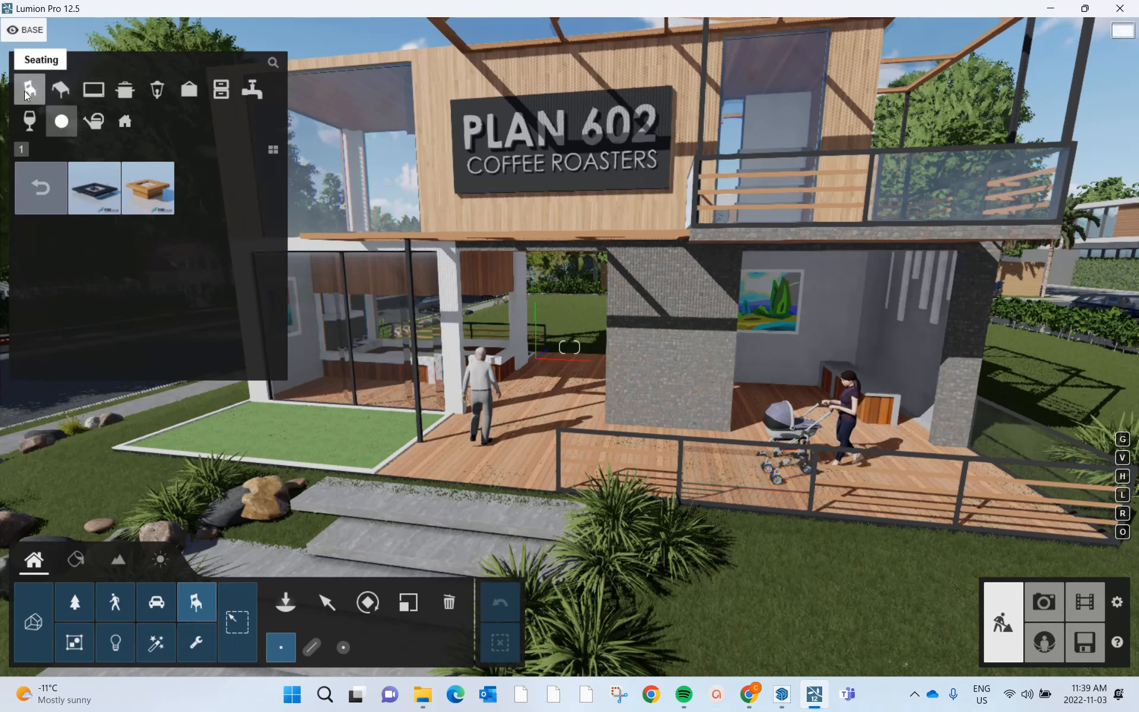
pyautogui.click(59, 89)
pyautogui.moveTo(204, 194)
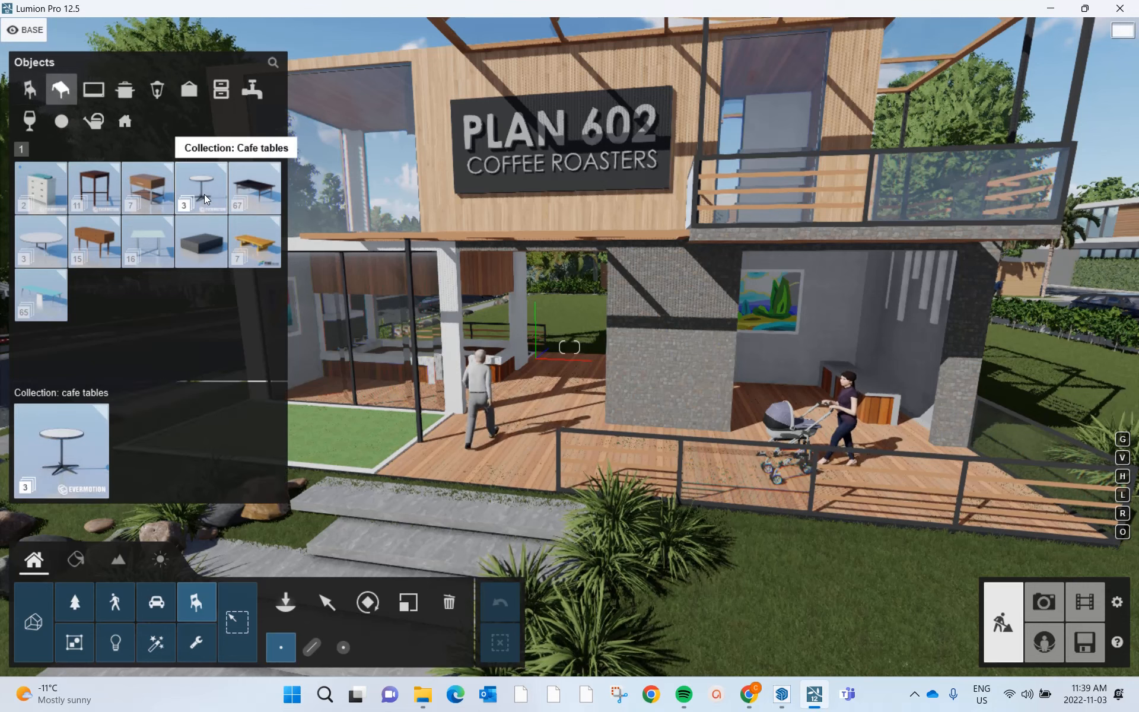
pyautogui.moveTo(69, 203)
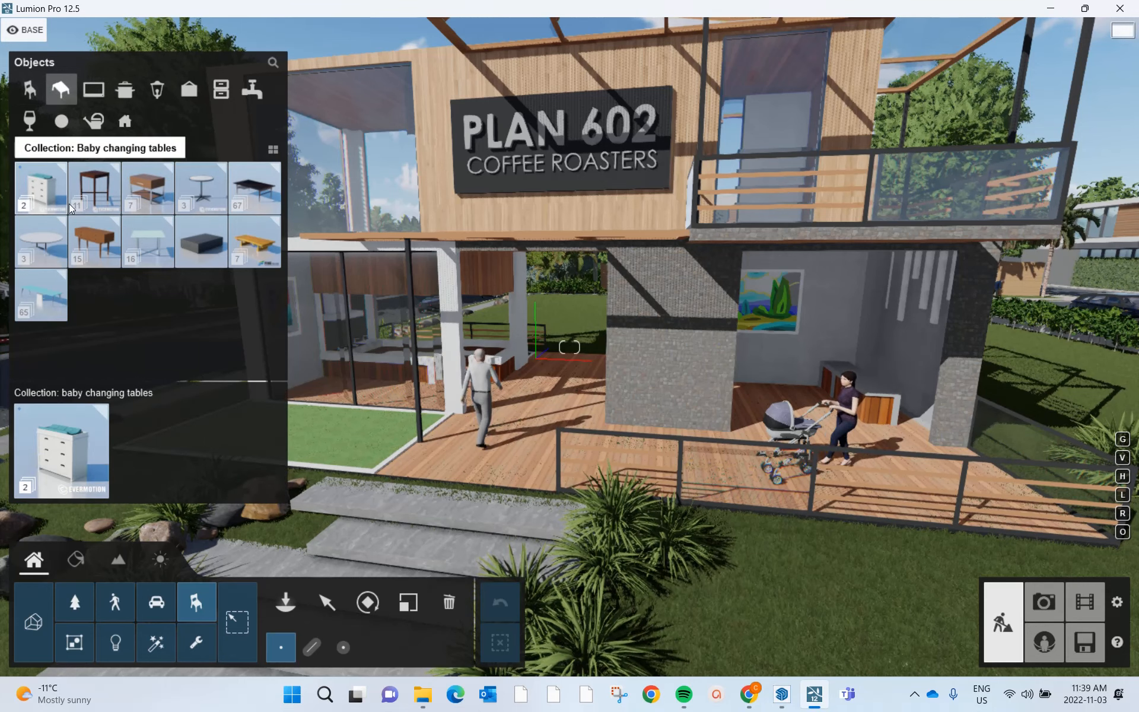
pyautogui.click(193, 188)
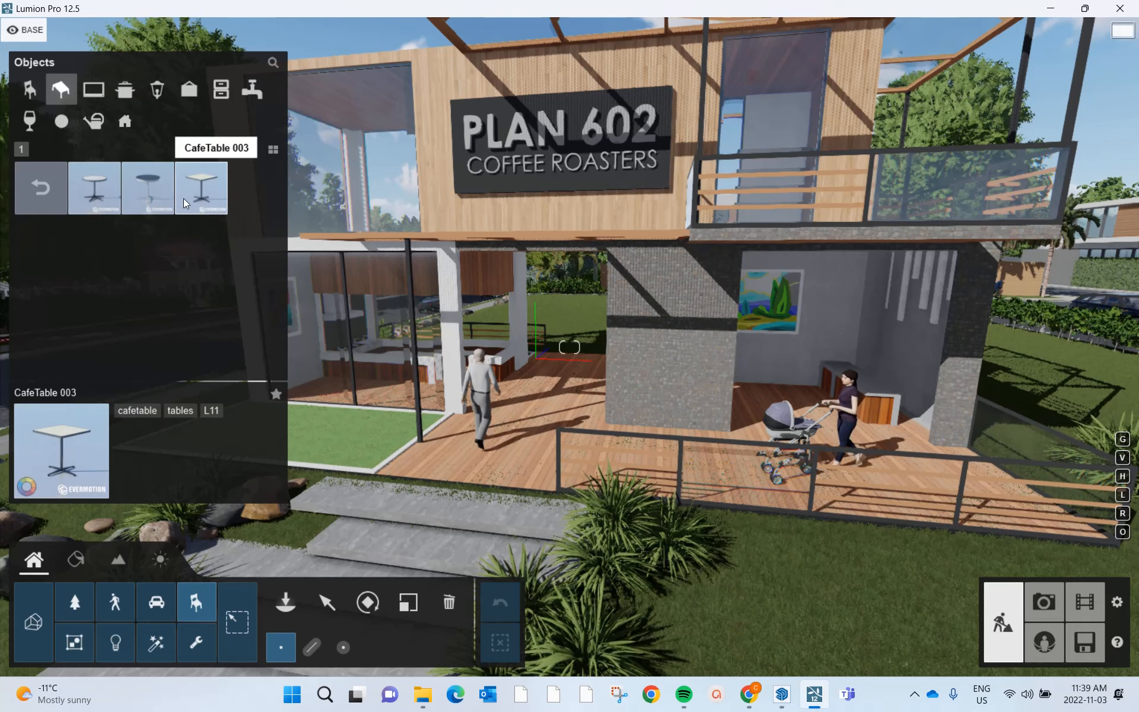
pyautogui.click(163, 196)
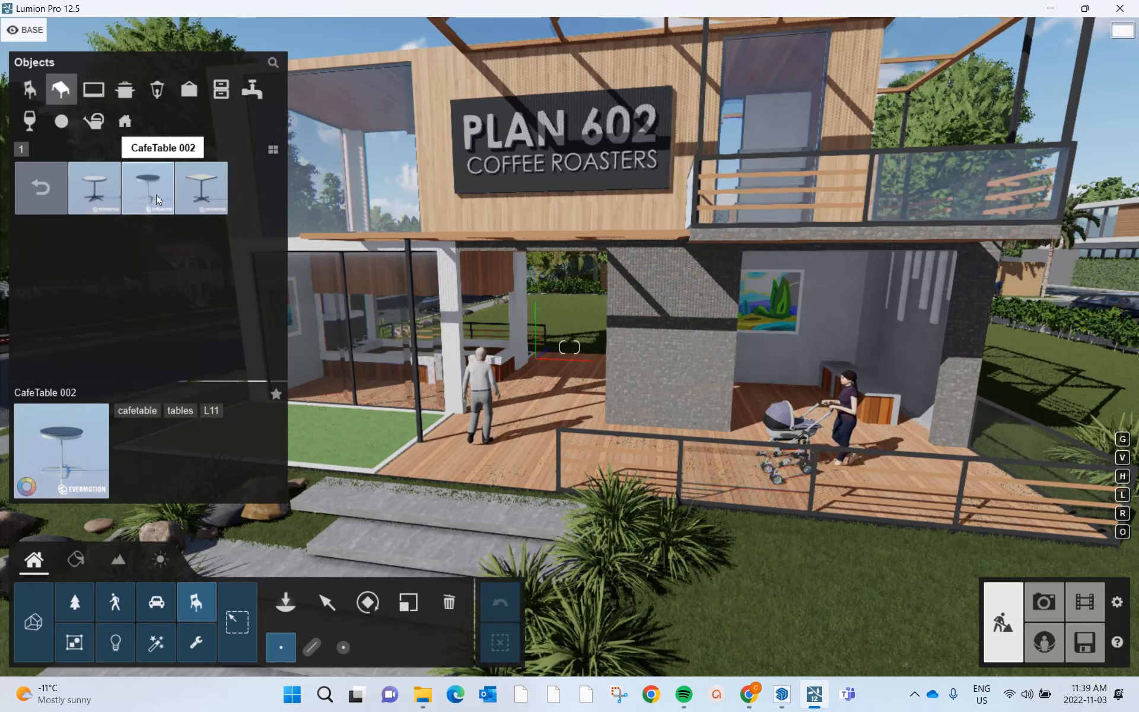
pyautogui.click(152, 194)
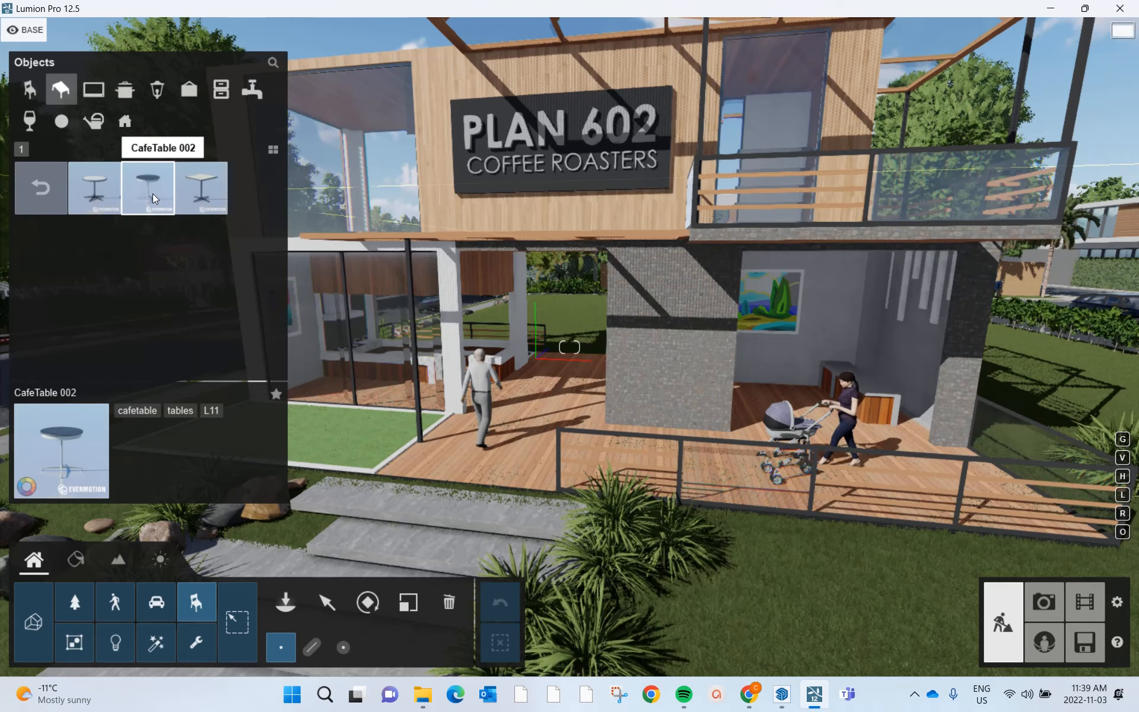
# Place two CafeTable 002 tables on the wood floor between the glazed wall and the counter
pyautogui.click(561, 444)
pyautogui.moveTo(560, 443); pyautogui.dragTo(561, 444, button='right')
pyautogui.press('w')
pyautogui.press('w')
pyautogui.click(633, 465)
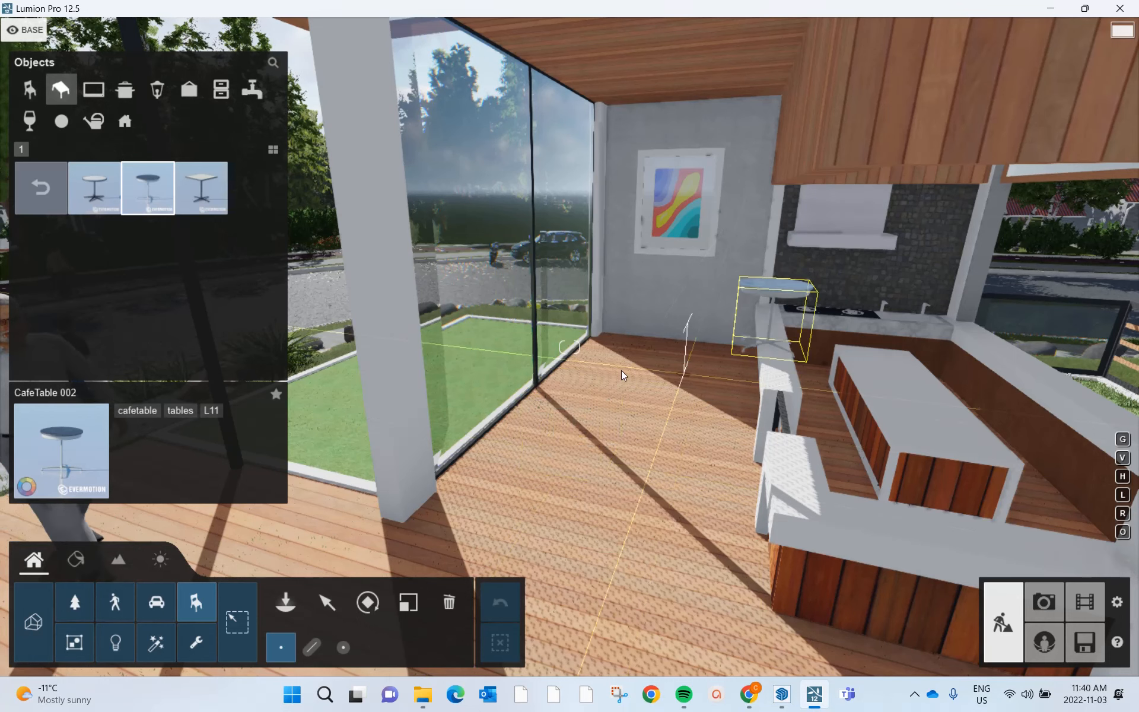
pyautogui.click(618, 388)
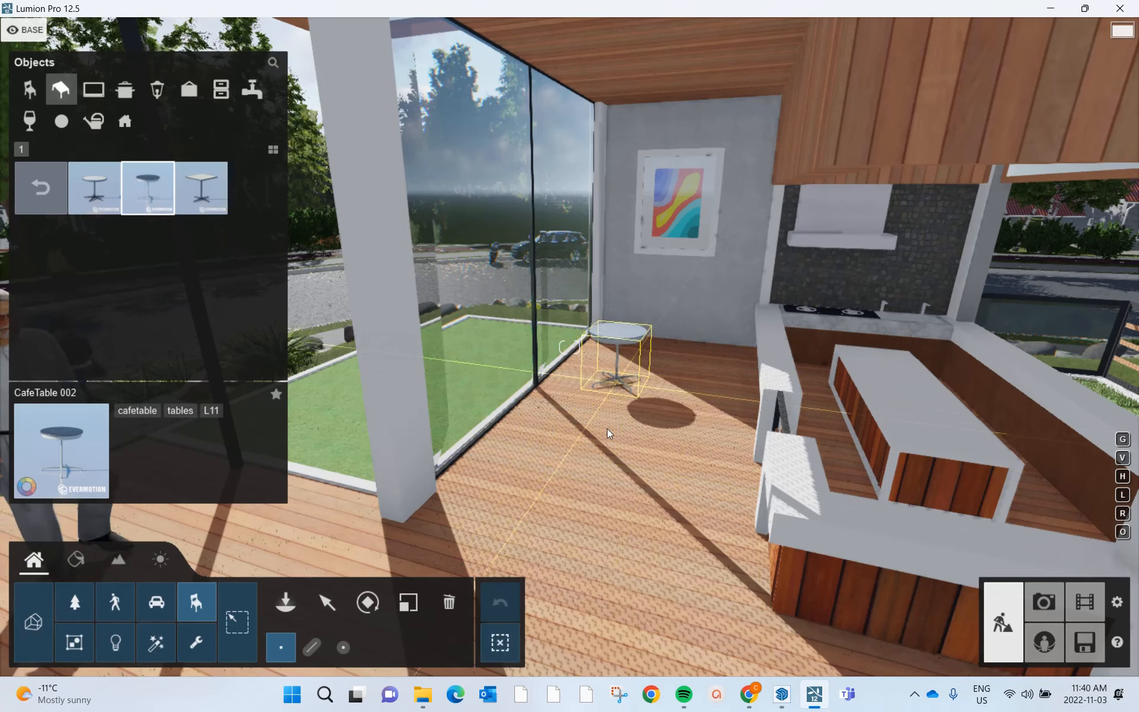
pyautogui.click(558, 470)
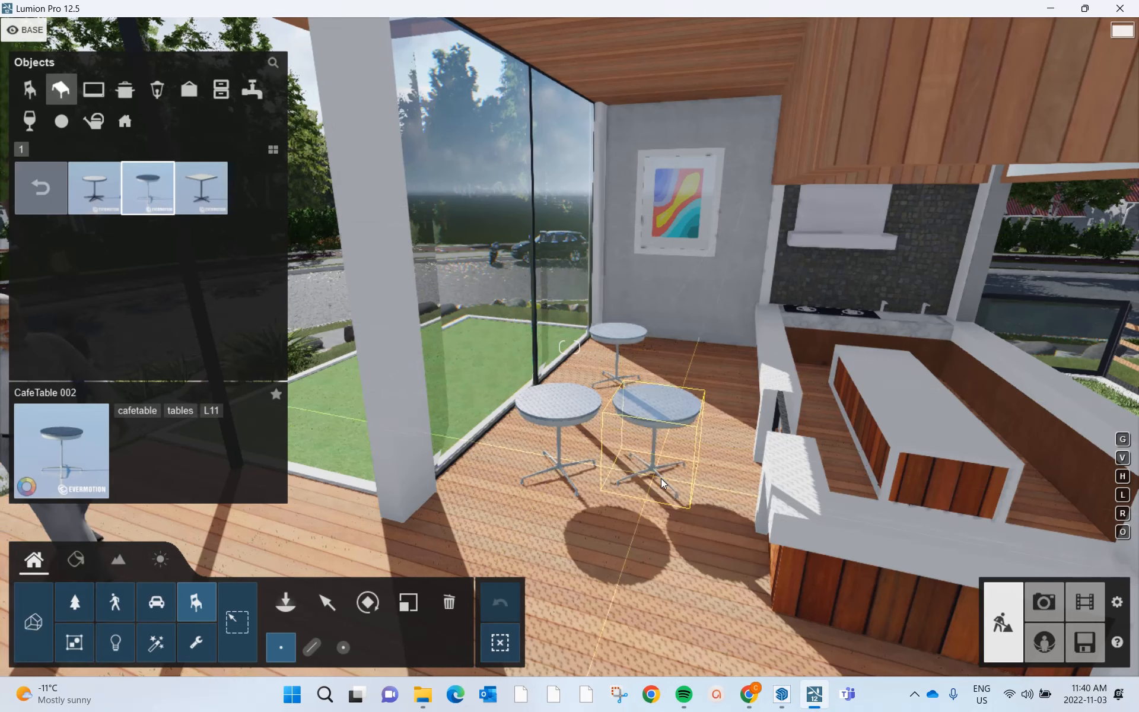
pyautogui.press('Escape')
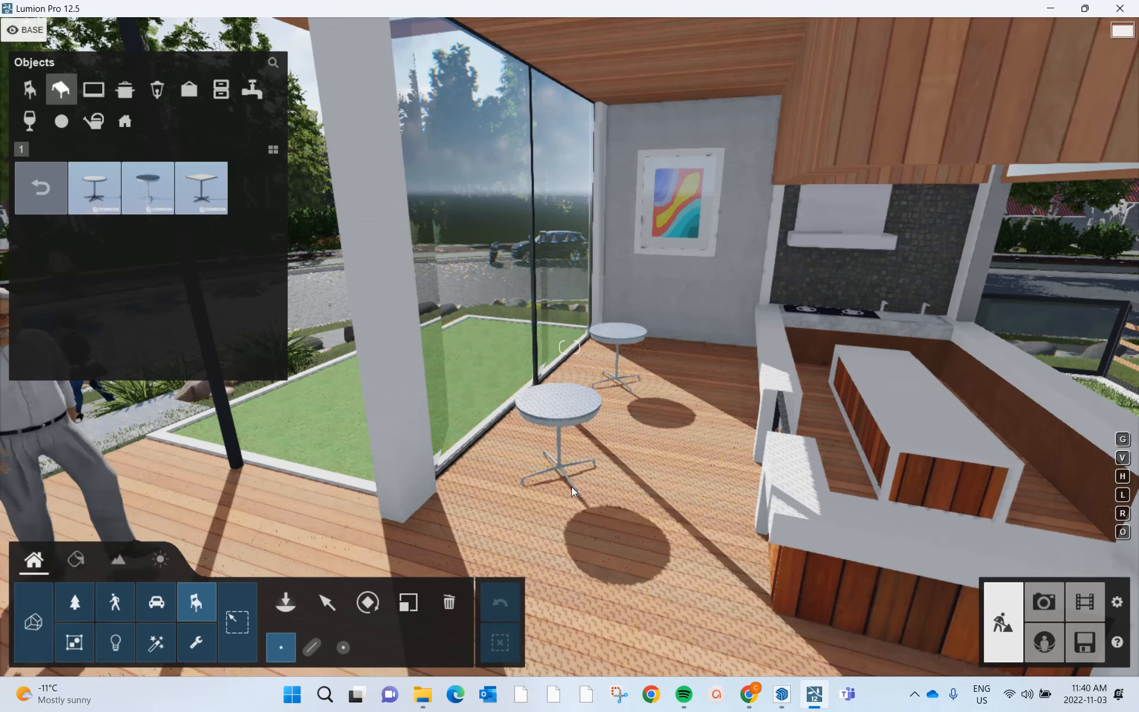
# Place two CafeChair 001 chairs on opposite sides of the café table nearer the pillar
pyautogui.click(26, 86)
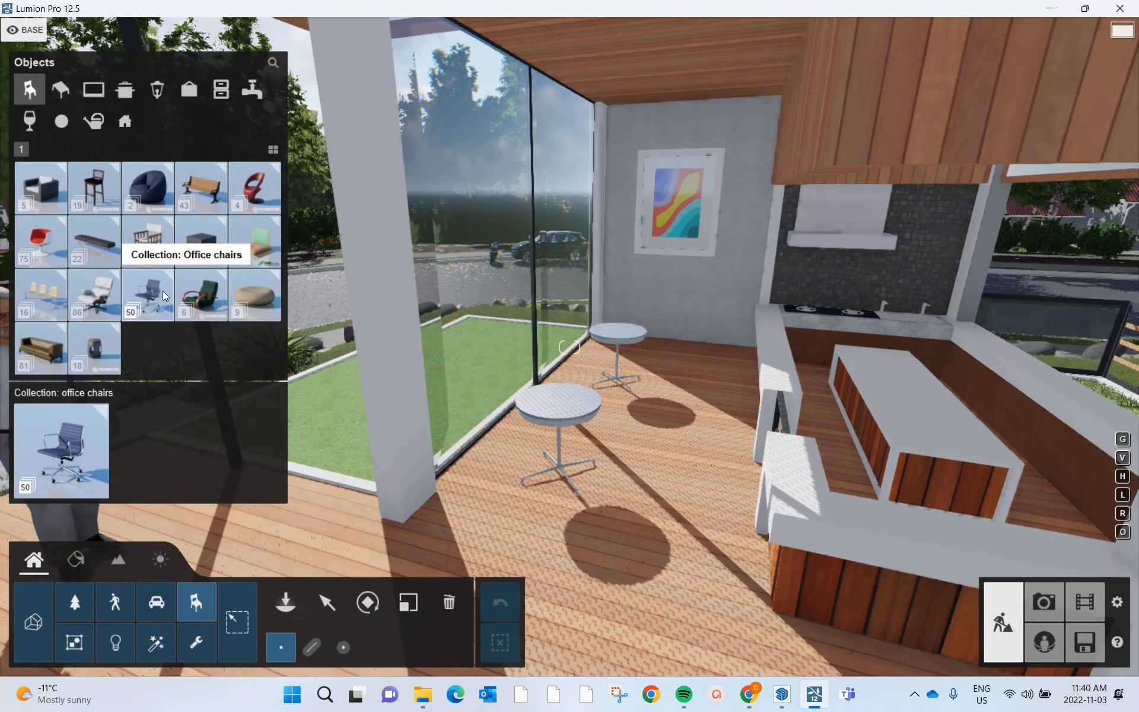
pyautogui.click(263, 189)
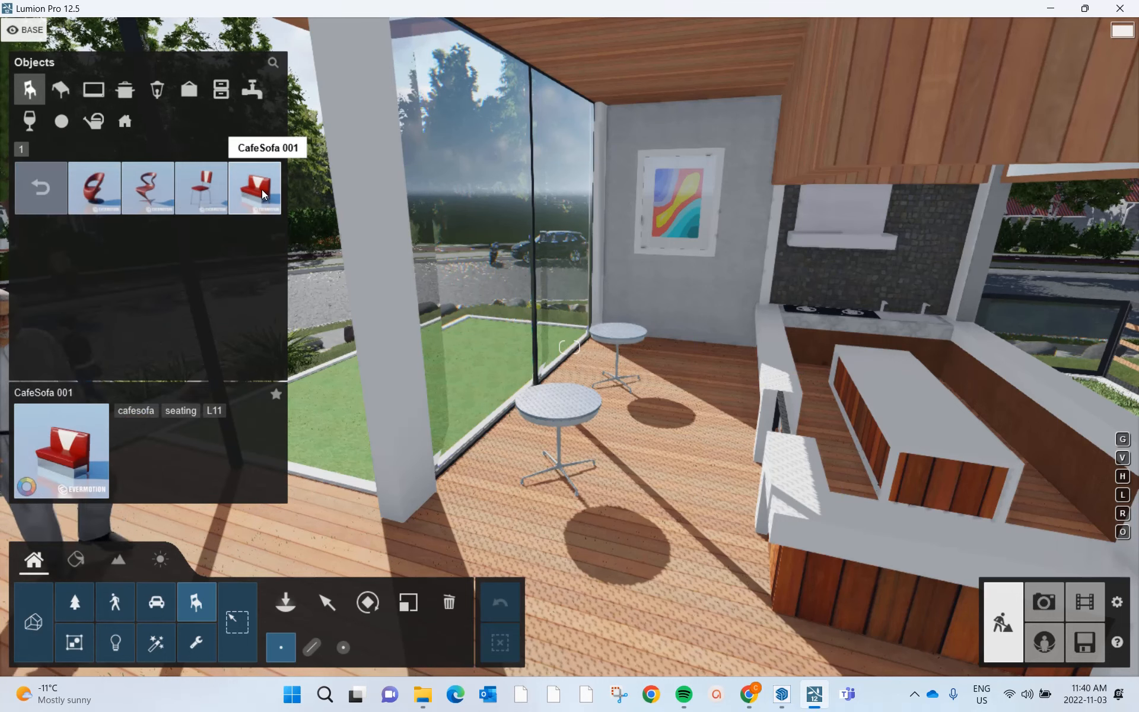
pyautogui.click(93, 199)
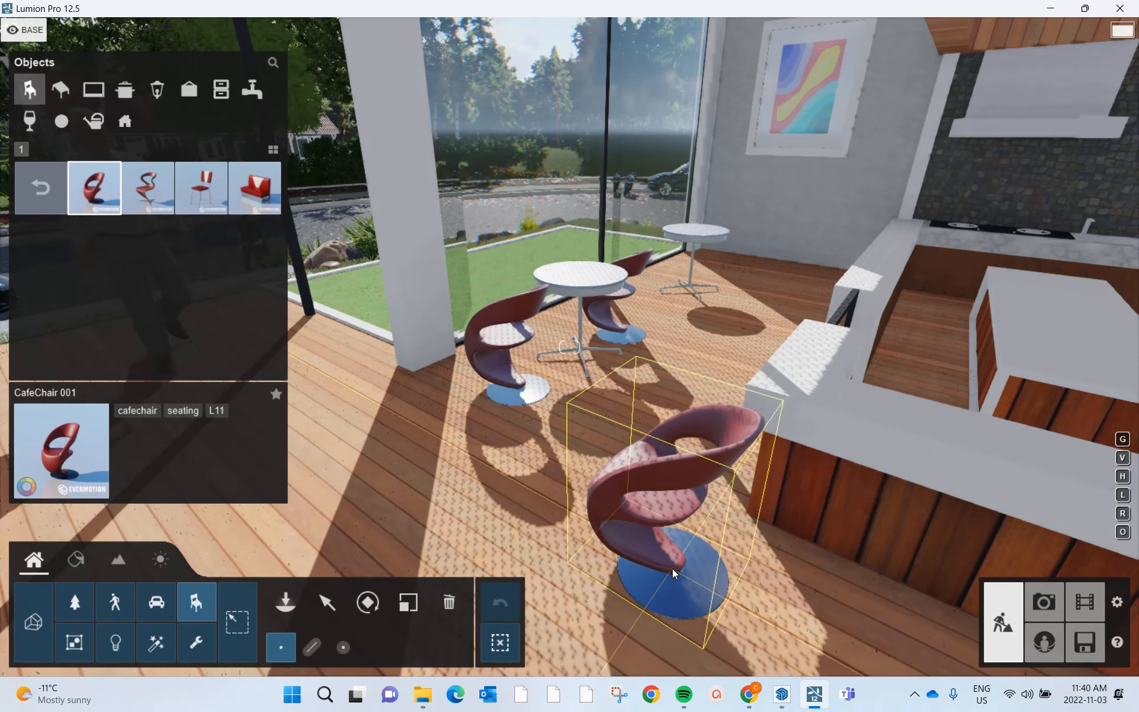
pyautogui.rightClick(675, 568)
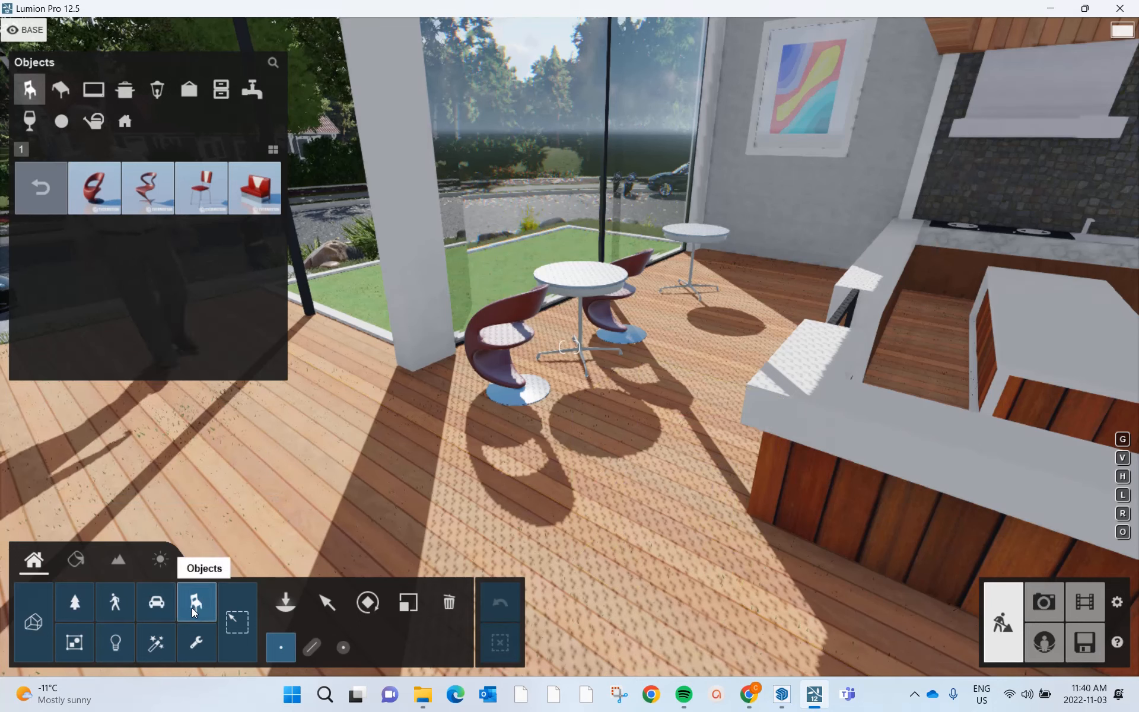
# Rotate both café chairs so their seats face the table between them
pyautogui.click(374, 604)
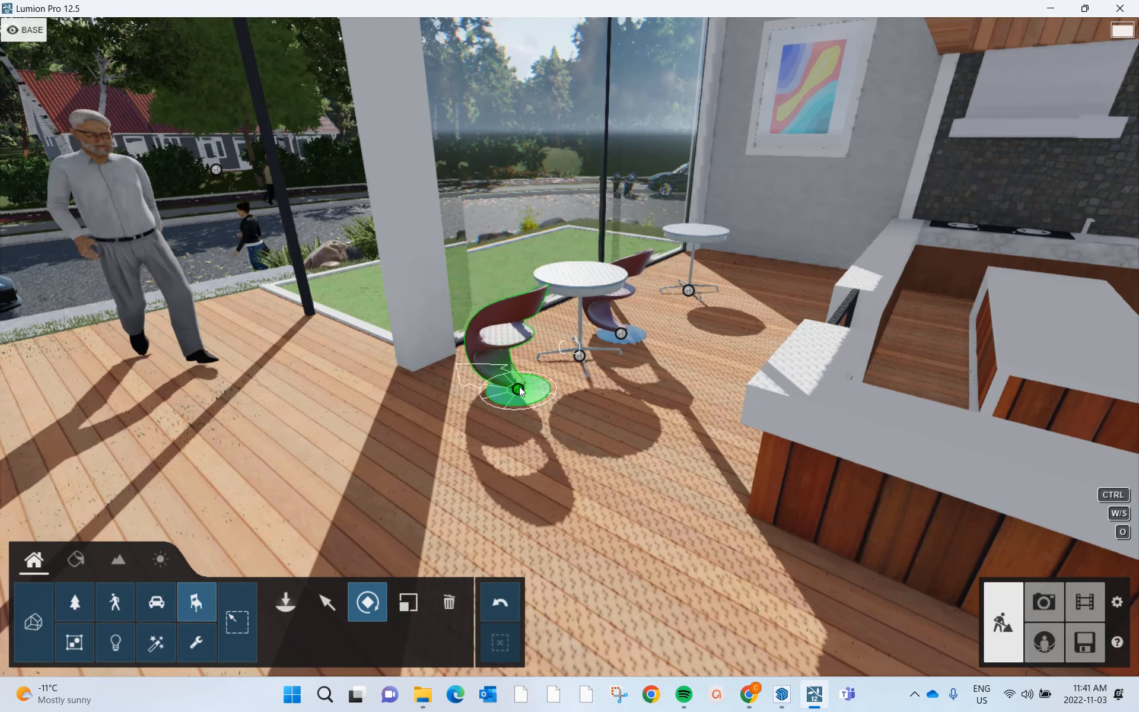
pyautogui.moveTo(519, 387); pyautogui.dragTo(558, 397)
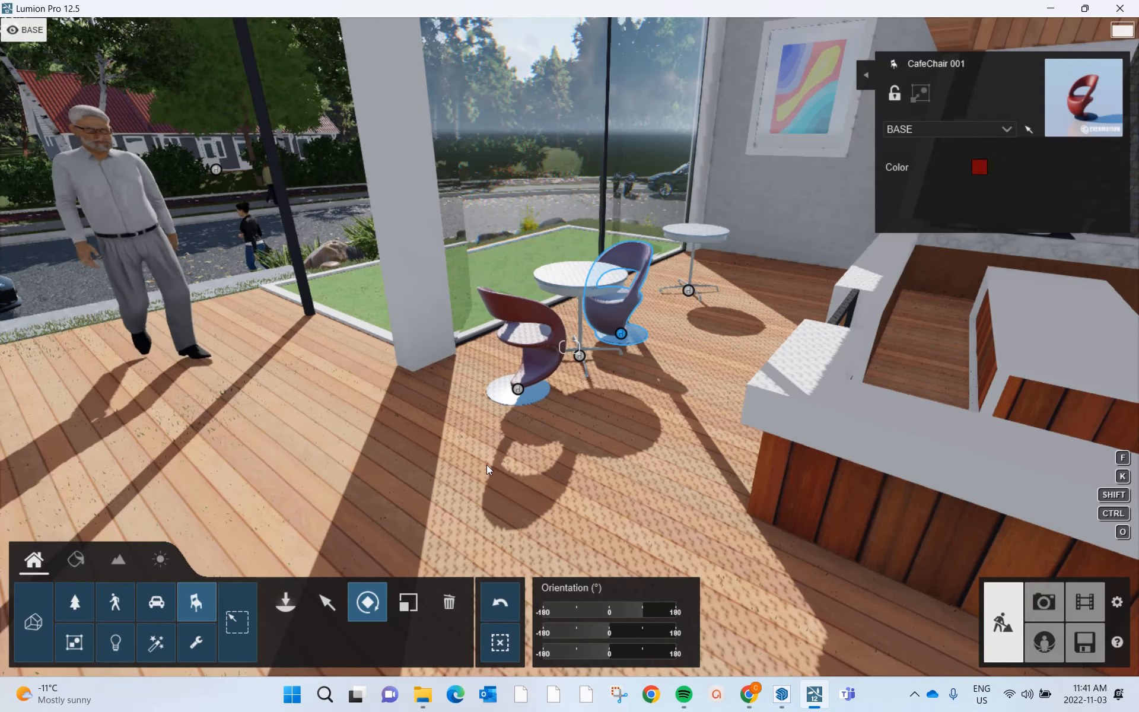
pyautogui.press('a')
pyautogui.moveTo(508, 410)
pyautogui.mouseDown(button='right')
pyautogui.moveTo(517, 409)
pyautogui.moveTo(503, 417)
pyautogui.mouseUp(button='right')
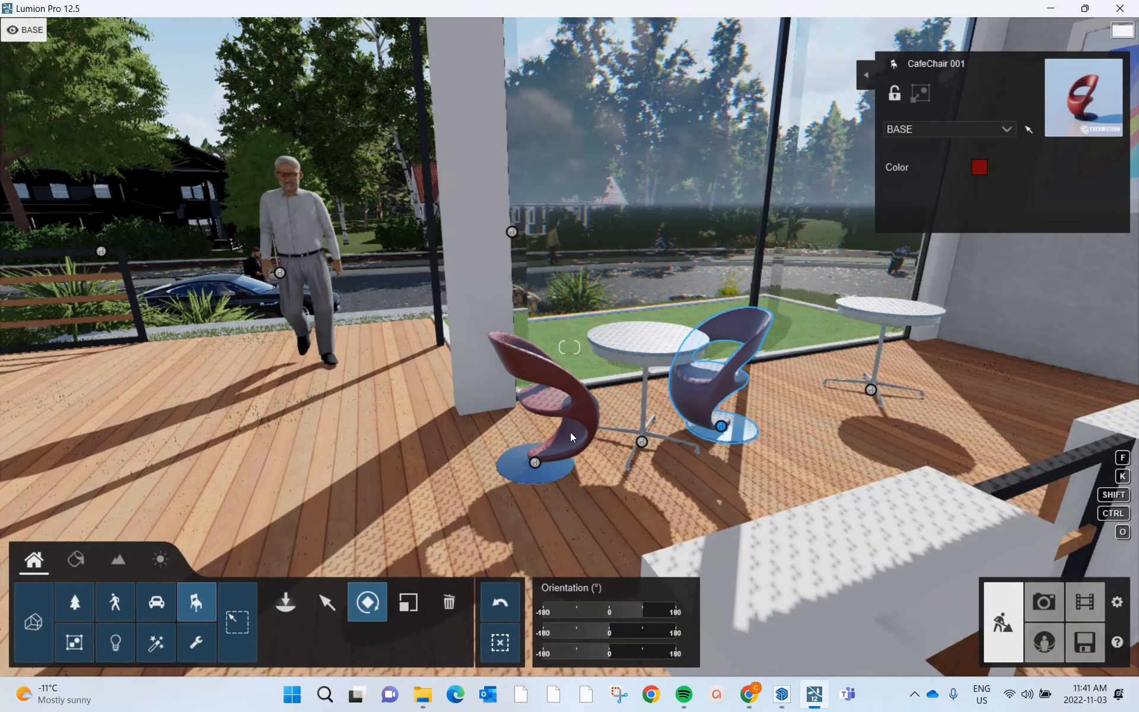
# Choose the 3D figure Man African 0005 Seated from the men's collections for placement
pyautogui.click(118, 604)
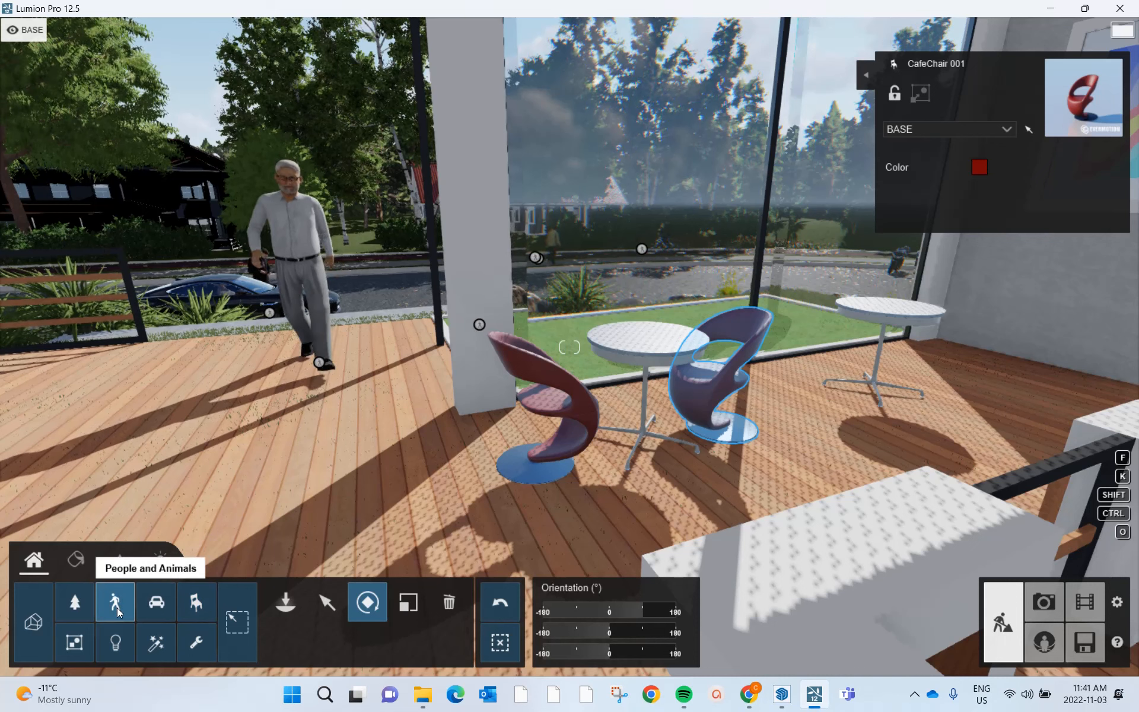
pyautogui.click(120, 599)
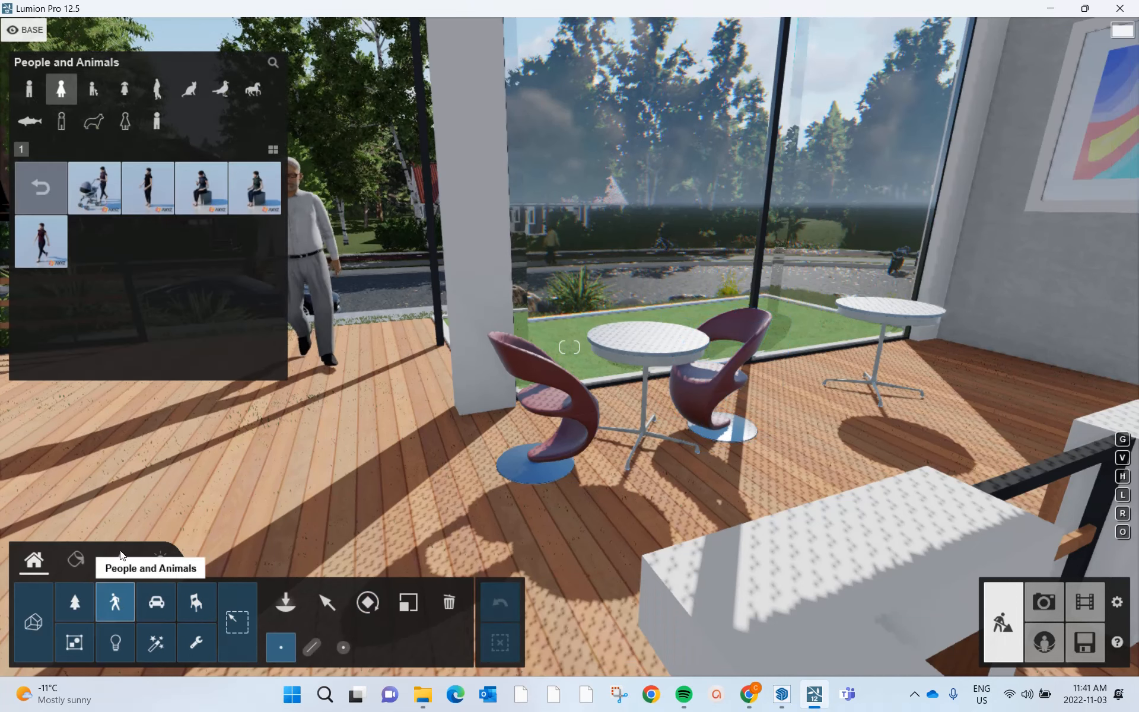
pyautogui.click(29, 88)
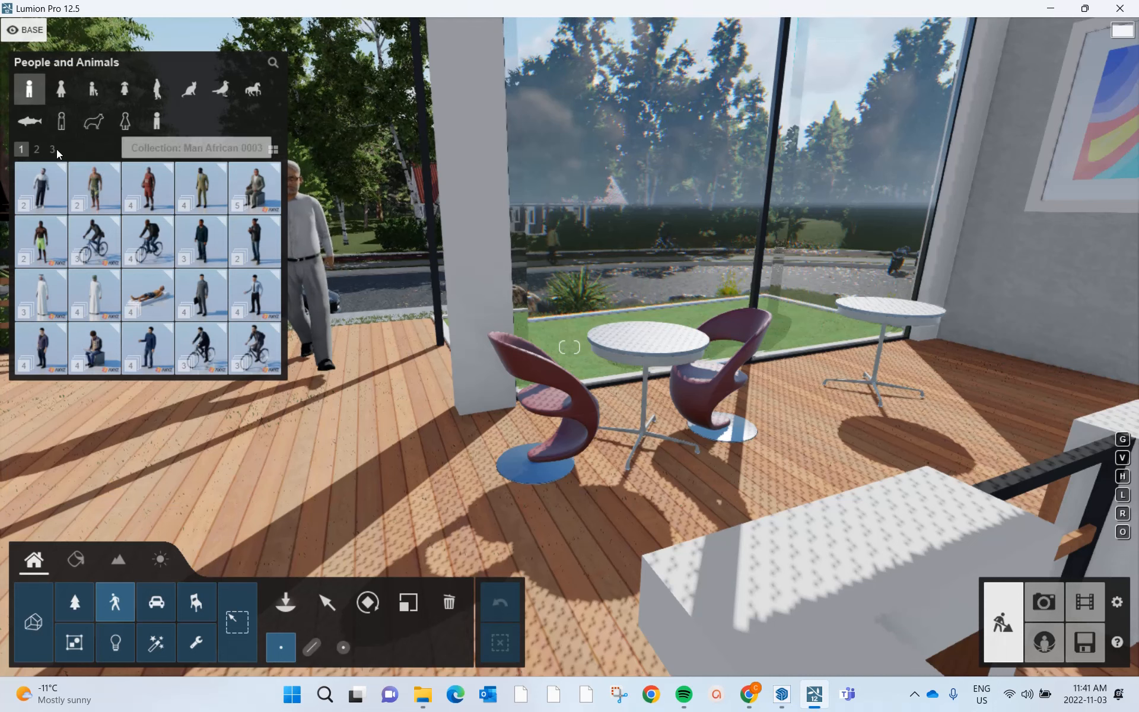
pyautogui.click(37, 149)
pyautogui.click(267, 234)
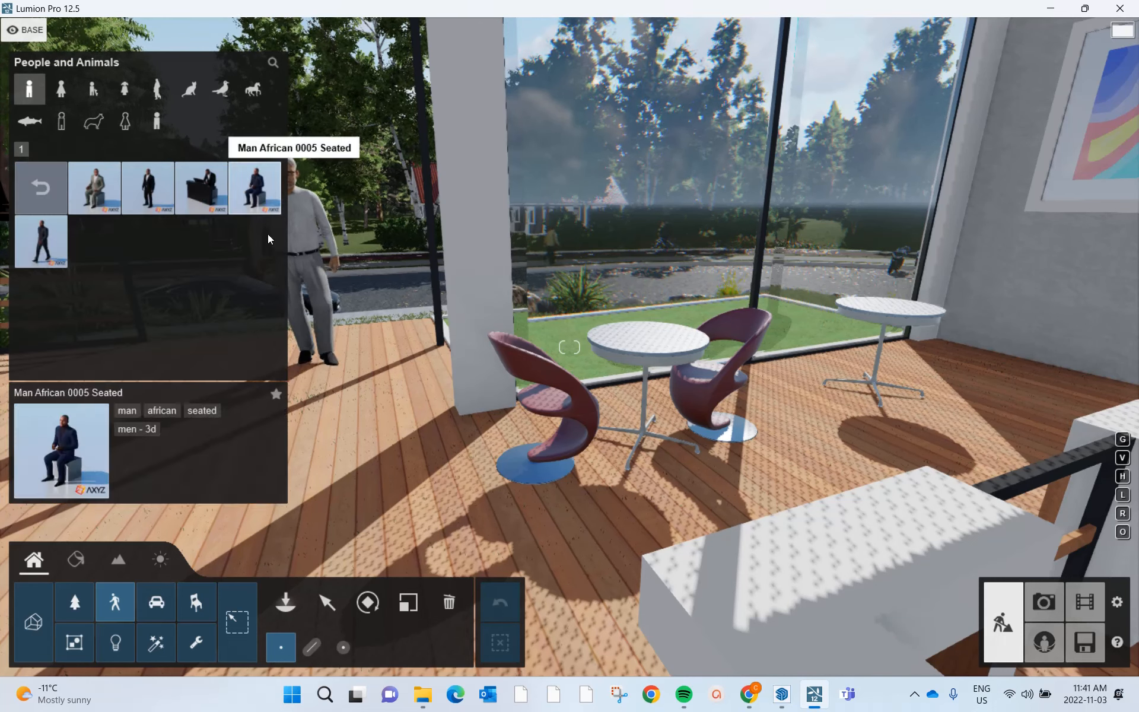
pyautogui.moveTo(246, 197)
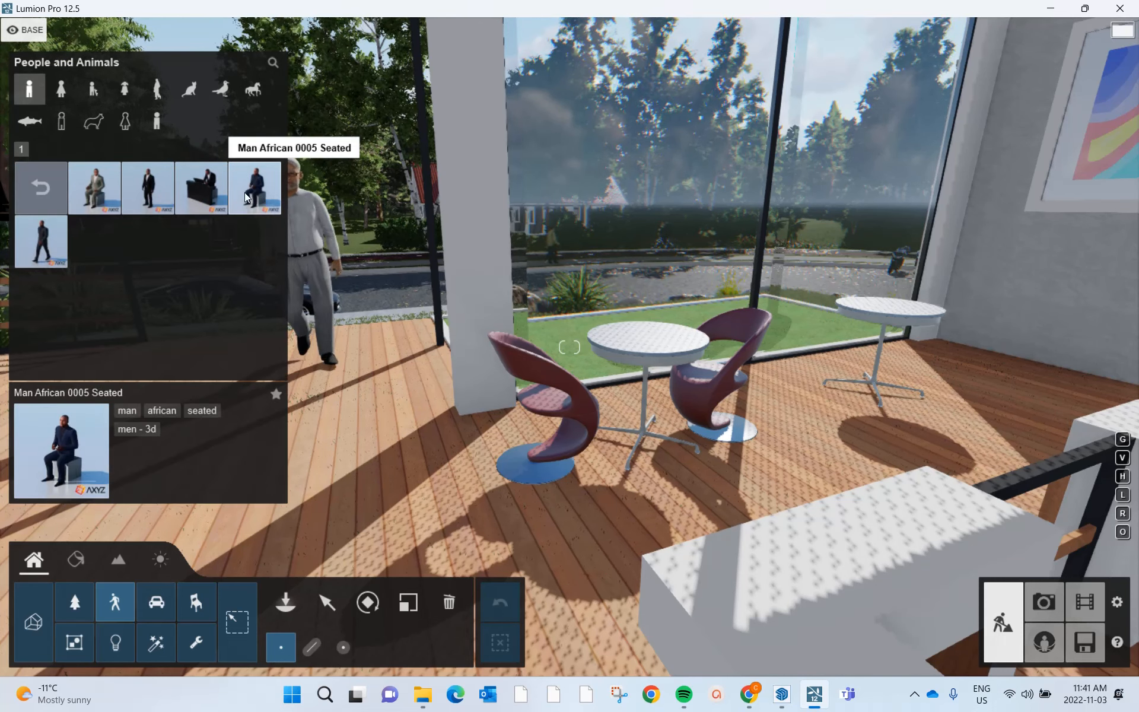
pyautogui.click(248, 199)
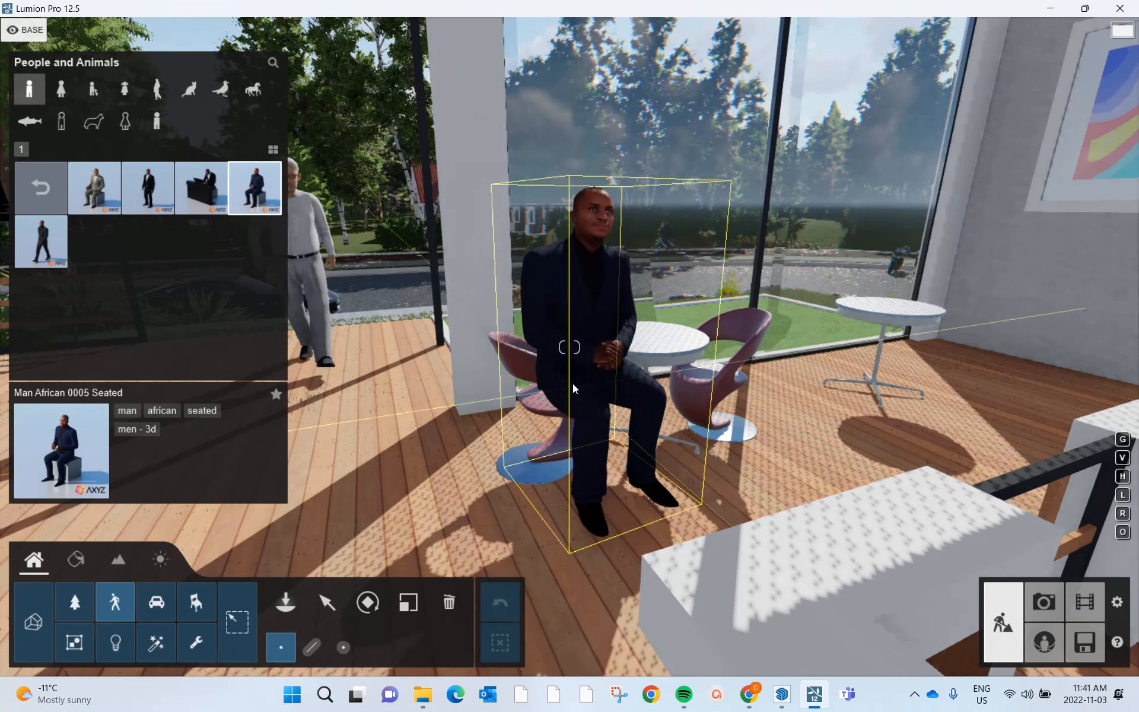
# Place the seated man on the café chair beside the pillar and rotate him to face the table
pyautogui.moveTo(605, 392); pyautogui.dragTo(604, 393, button='right')
pyautogui.press('s')
pyautogui.press('d')
pyautogui.press('d')
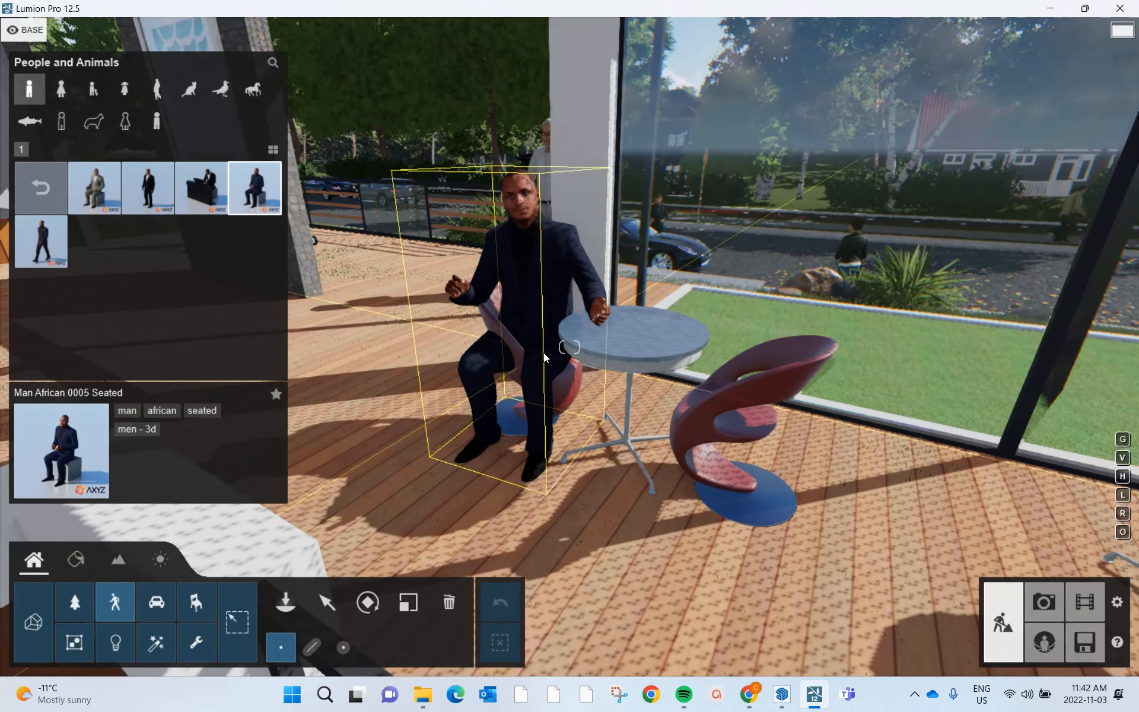
pyautogui.click(544, 352)
pyautogui.press('a')
pyautogui.moveTo(477, 394); pyautogui.dragTo(477, 394, button='right')
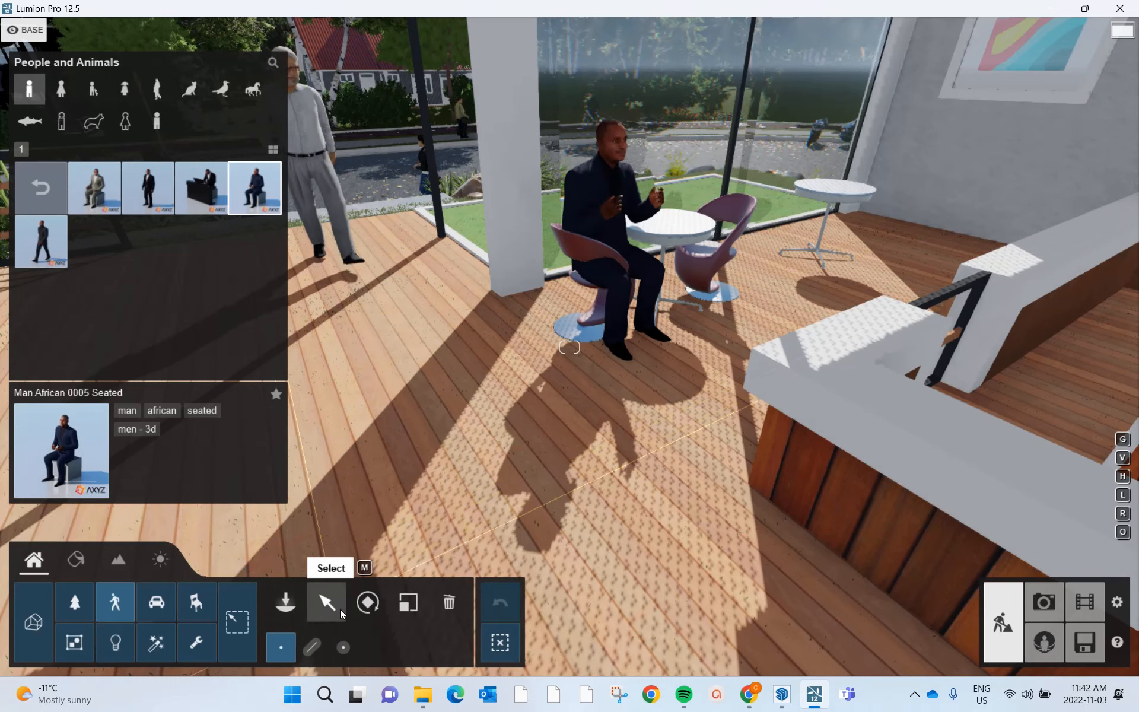
pyautogui.click(367, 602)
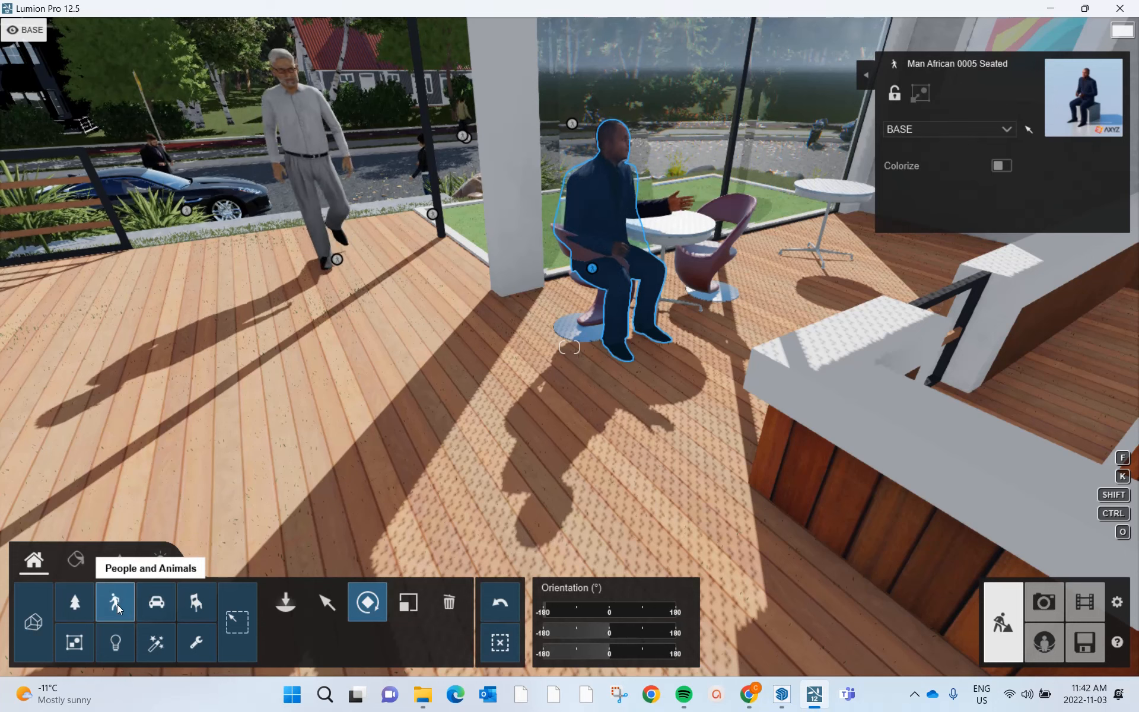
pyautogui.moveTo(592, 267); pyautogui.dragTo(751, 250)
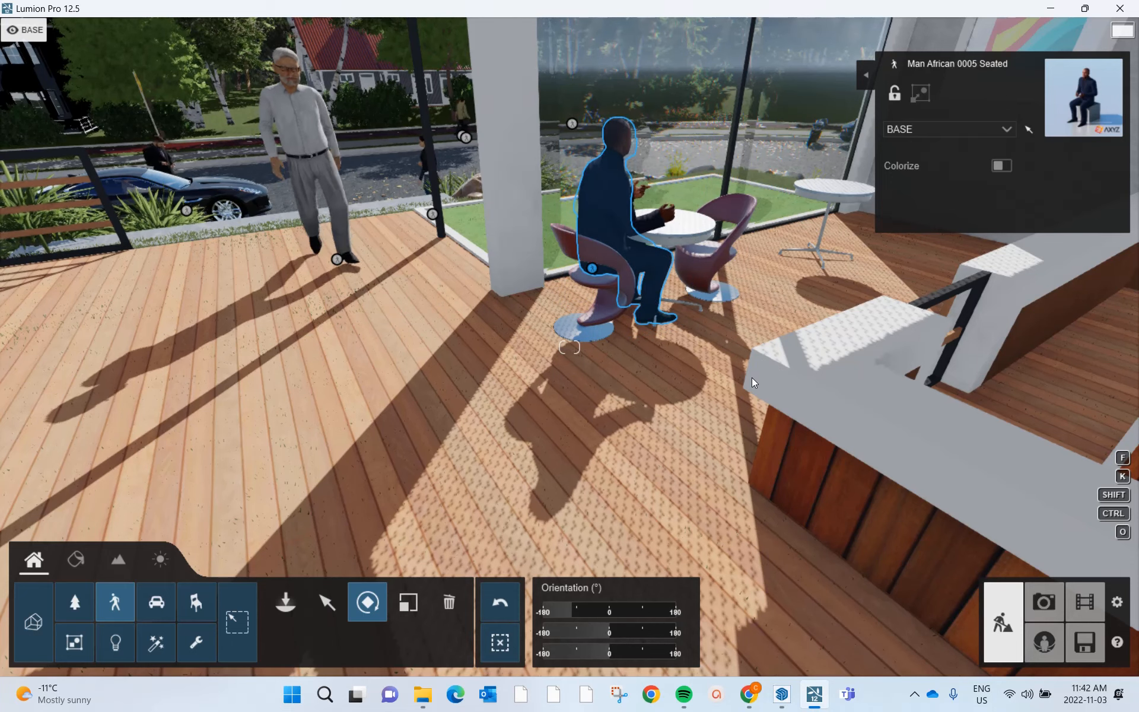
# Examine the furnished Coffee Shop and its people from outside the front entrance
pyautogui.press('a')
pyautogui.moveTo(632, 325); pyautogui.dragTo(628, 328, button='right')
pyautogui.press('a')
pyautogui.press('s')
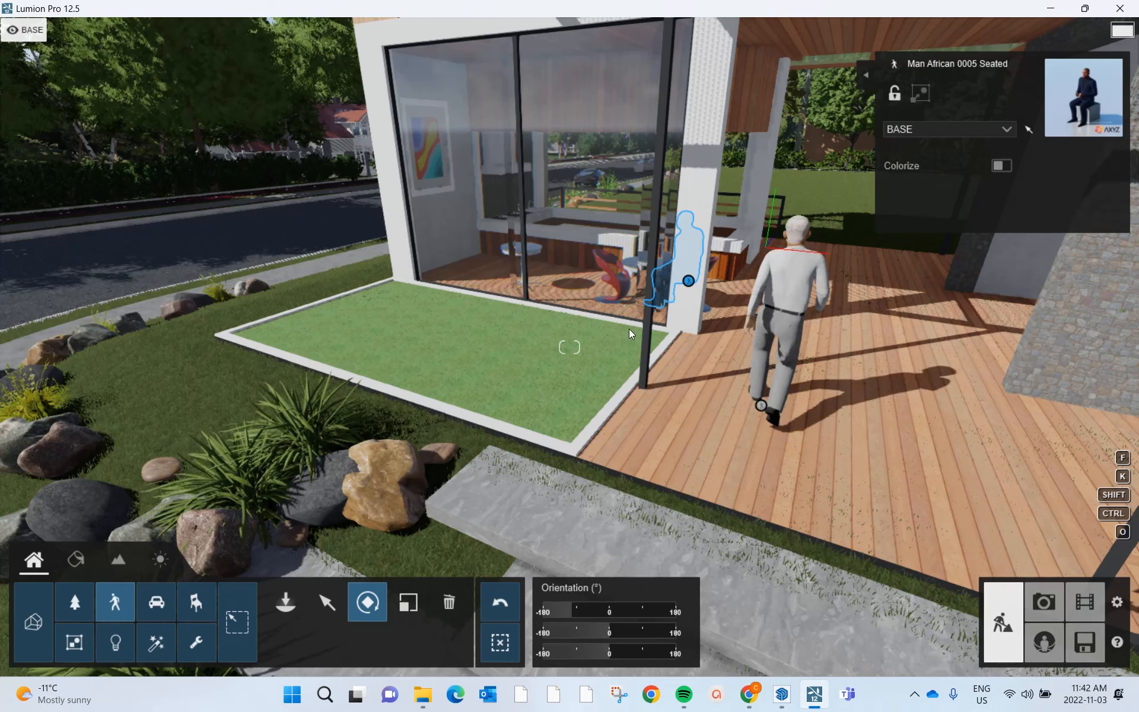
pyautogui.press('w')
pyautogui.moveTo(629, 328); pyautogui.dragTo(728, 371, button='right')
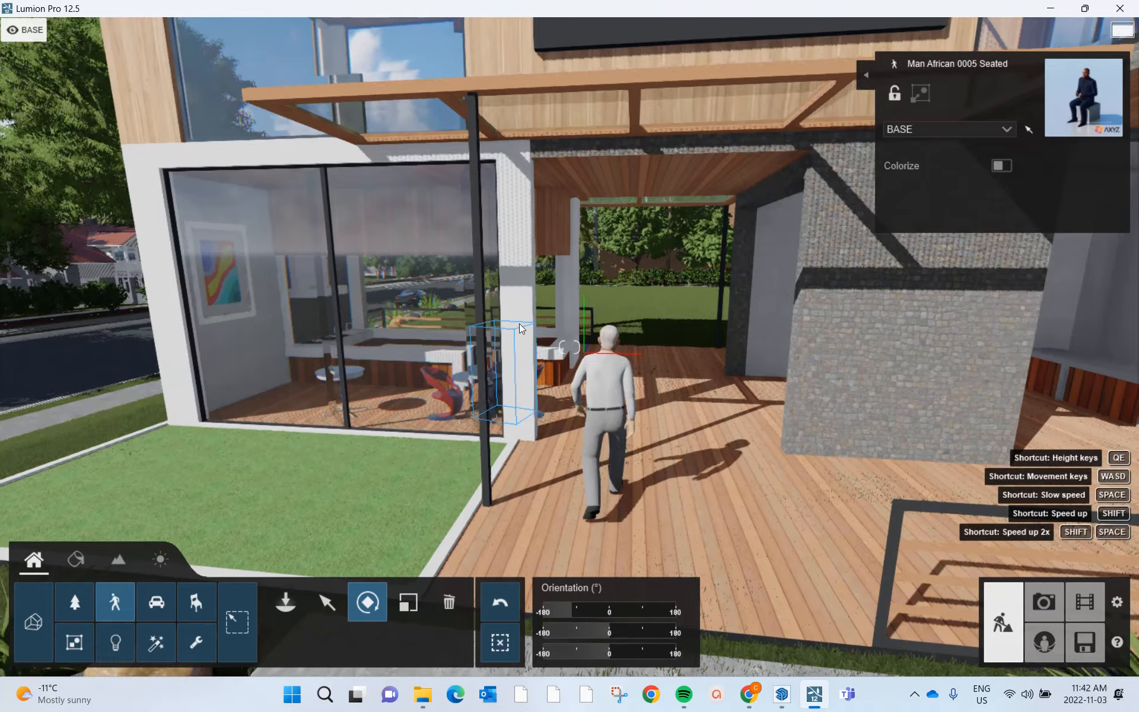
pyautogui.moveTo(519, 324); pyautogui.dragTo(498, 359, button='right')
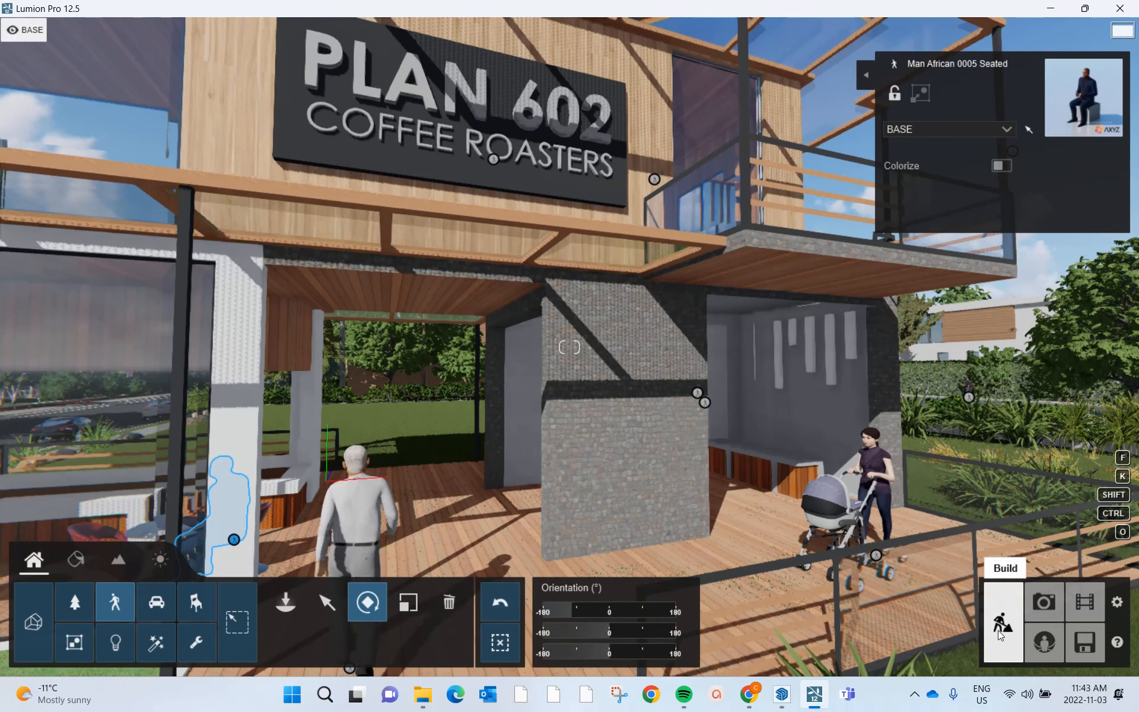
# Switch to Photo mode, select photo slot 5 and aim the camera along the Coffee Shop's front railing and street side
pyautogui.click(1040, 604)
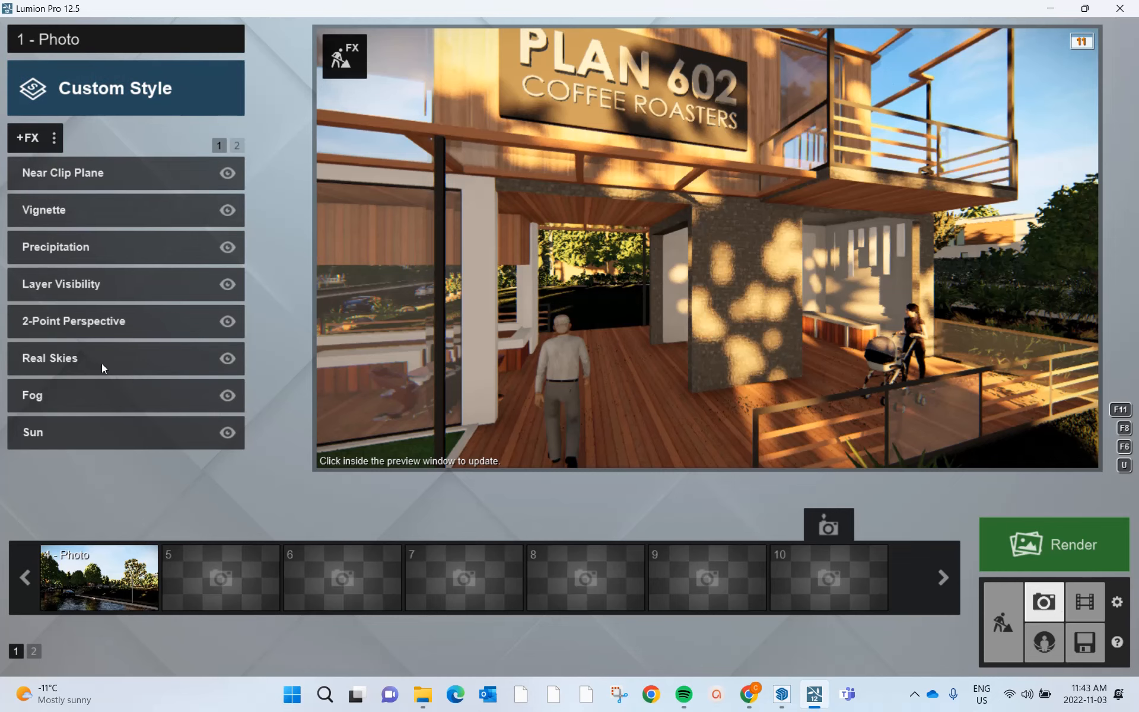
pyautogui.click(189, 583)
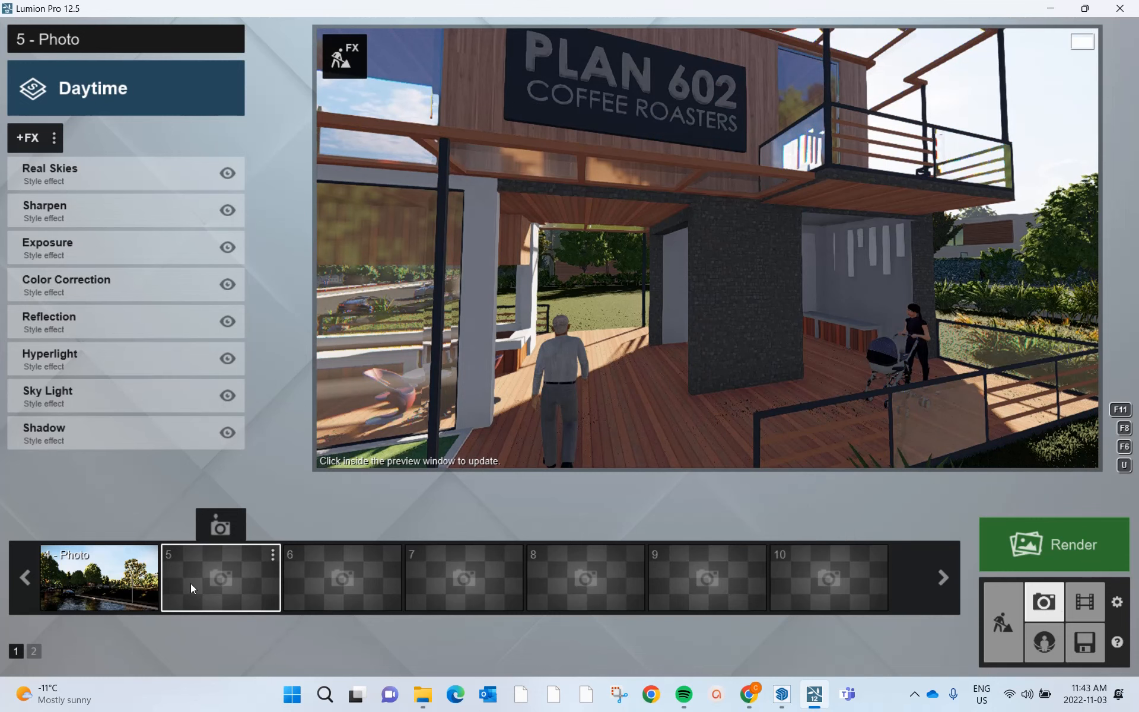
pyautogui.moveTo(523, 327); pyautogui.dragTo(522, 326, button='right')
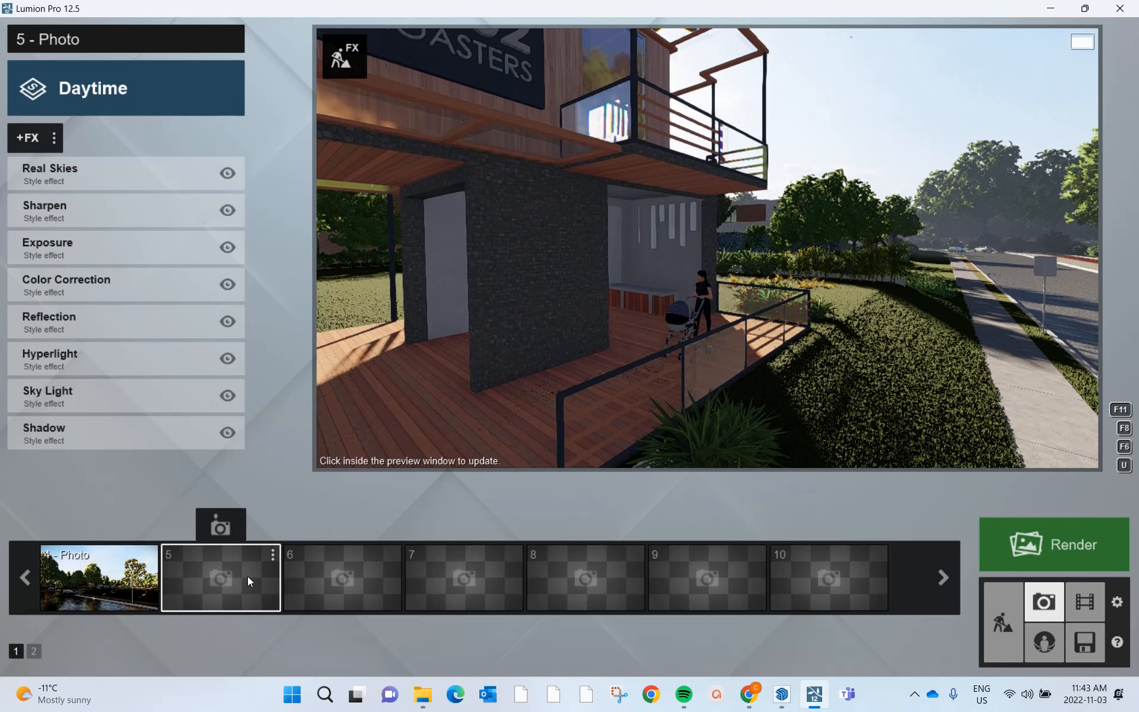
pyautogui.click(248, 576)
pyautogui.click(321, 250)
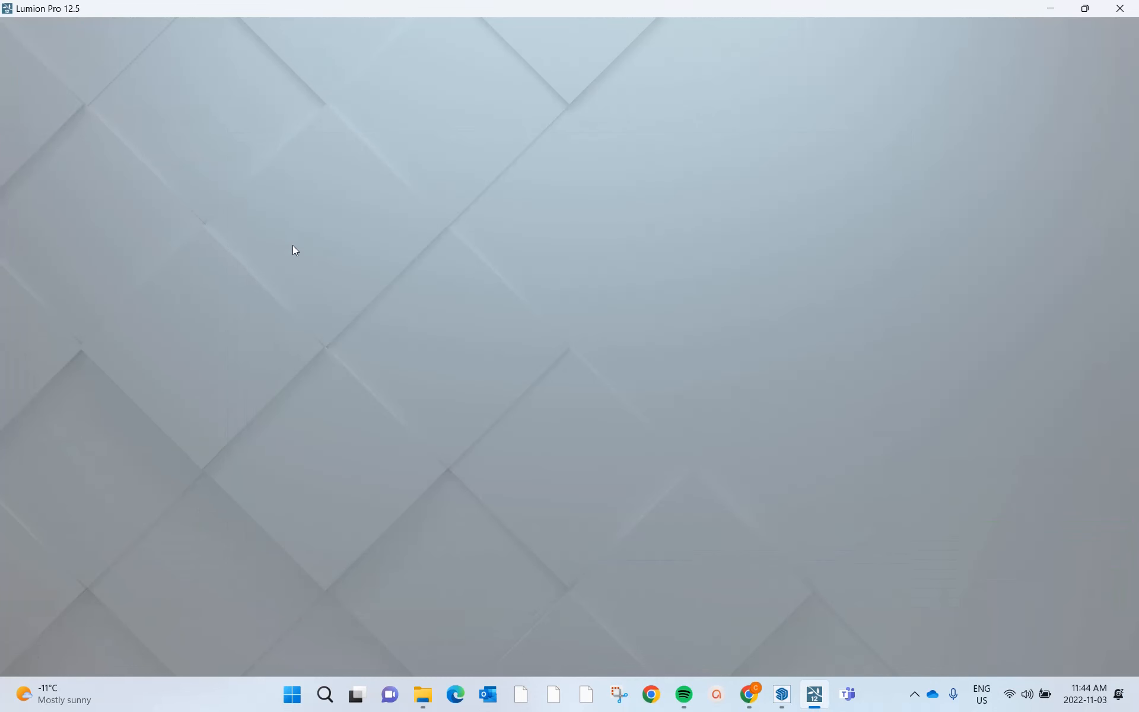